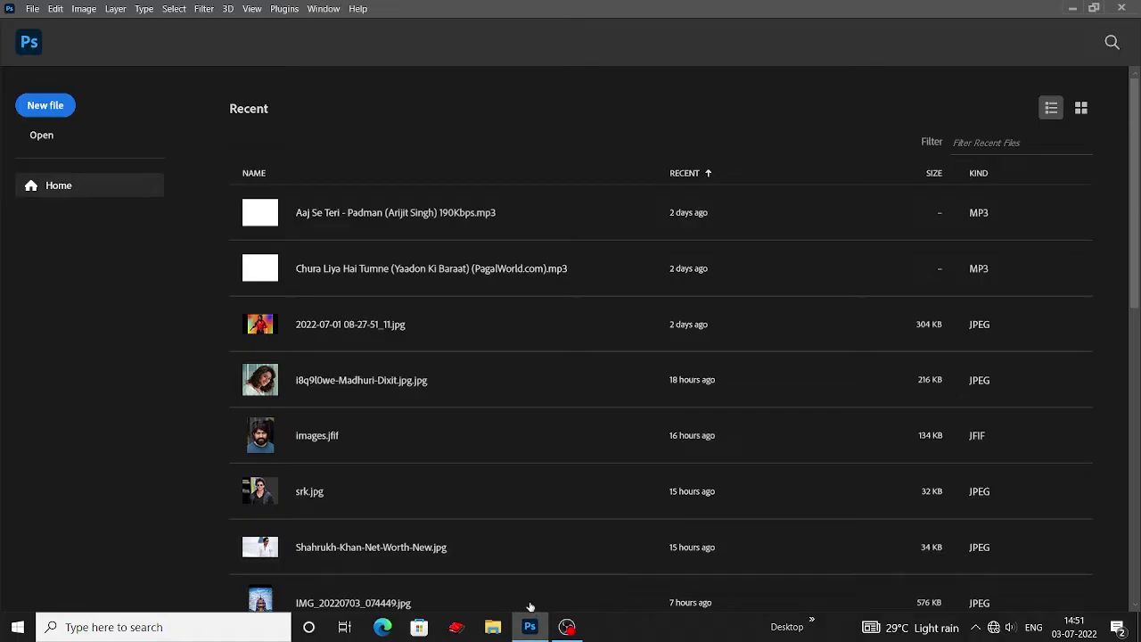
- Open the portrait download.jfif from Local Disk (D:) > dw > 18
{"action": "scroll", "coordinate": [293, 316], "scroll_direction": "down", "scroll_amount": 3}
{"action": "scroll", "coordinate": [294, 321], "scroll_direction": "up", "scroll_amount": 3}
{"action": "left_click", "coordinate": [32, 8]}
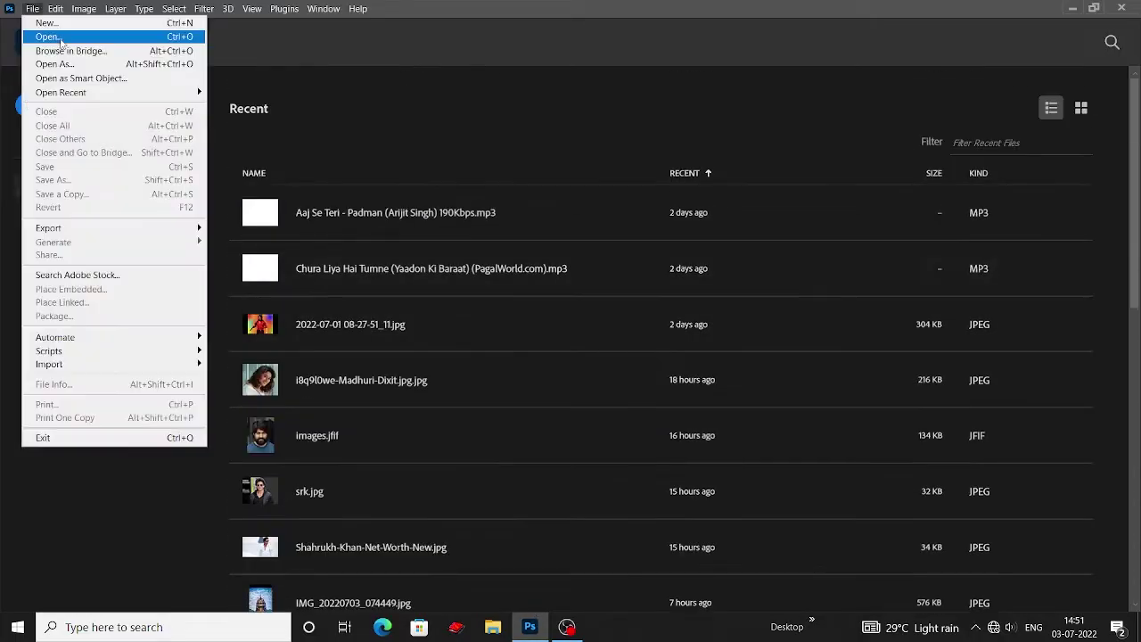
{"action": "left_click", "coordinate": [36, 36]}
{"action": "scroll", "coordinate": [458, 339], "scroll_direction": "down", "scroll_amount": 2}
{"action": "scroll", "coordinate": [357, 338], "scroll_direction": "up", "scroll_amount": 2}
{"action": "left_click", "coordinate": [71, 401]}
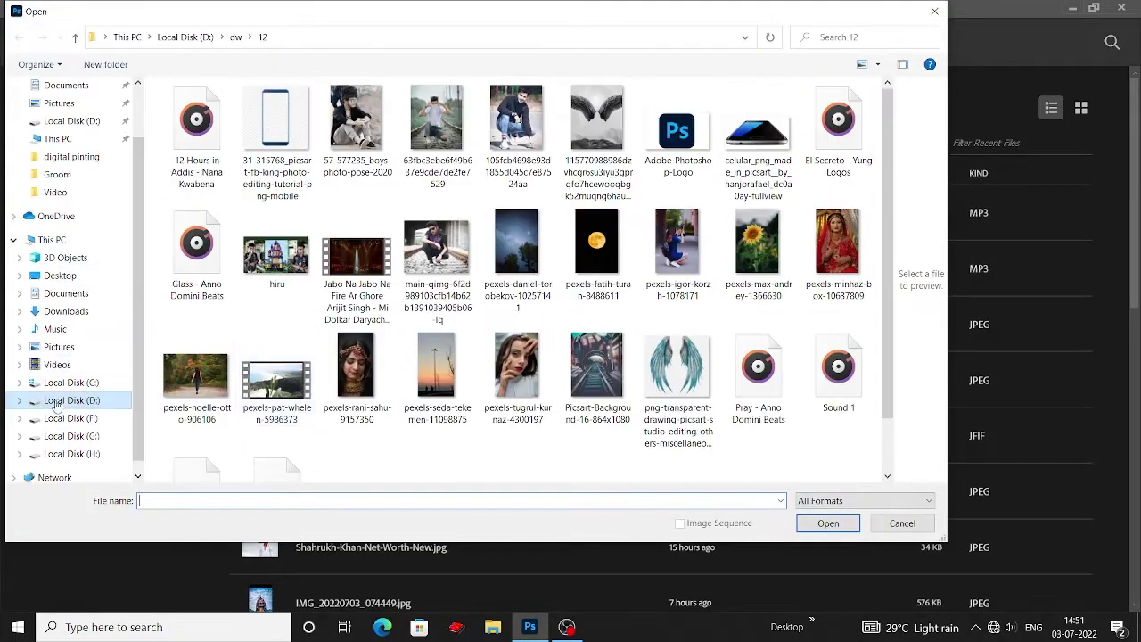
{"action": "double_click", "coordinate": [604, 129]}
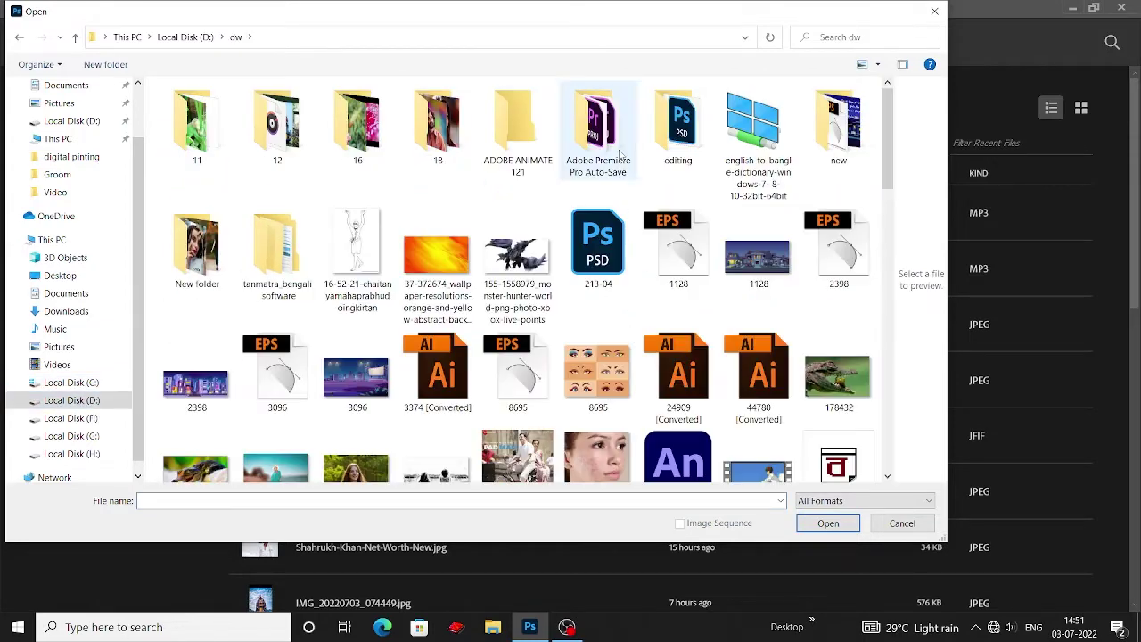
{"action": "double_click", "coordinate": [448, 154]}
{"action": "left_click", "coordinate": [223, 244]}
{"action": "left_click", "coordinate": [829, 524]}
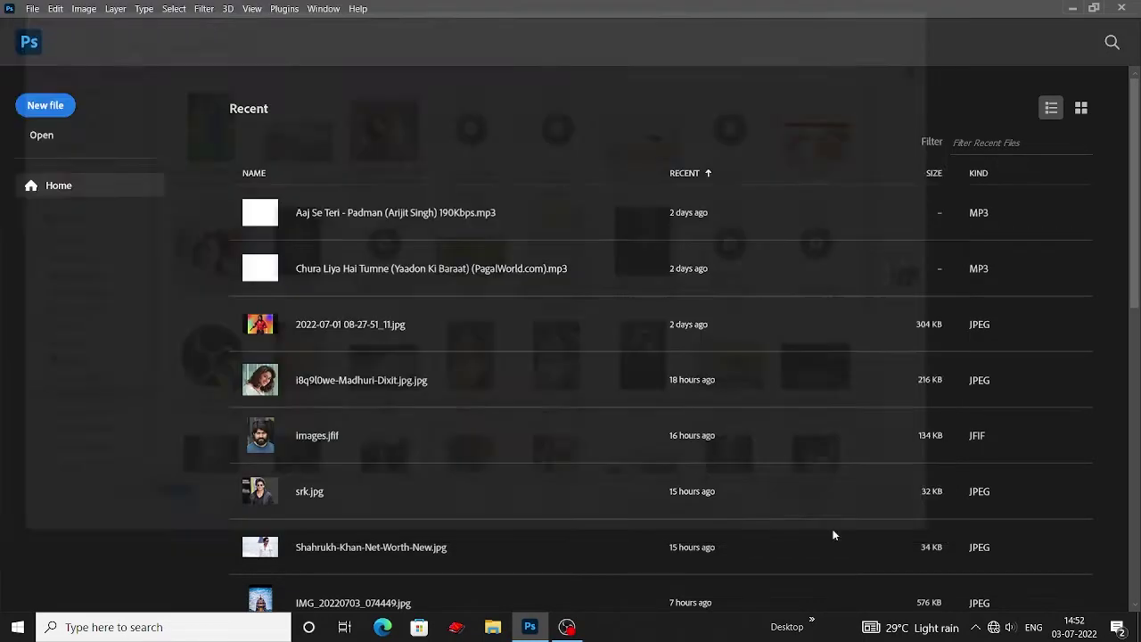
- Set the image resolution to 300 ppi
{"action": "left_click", "coordinate": [83, 8]}
{"action": "left_click", "coordinate": [99, 113]}
{"action": "double_click", "coordinate": [663, 308]}
{"action": "type", "text": "300"}
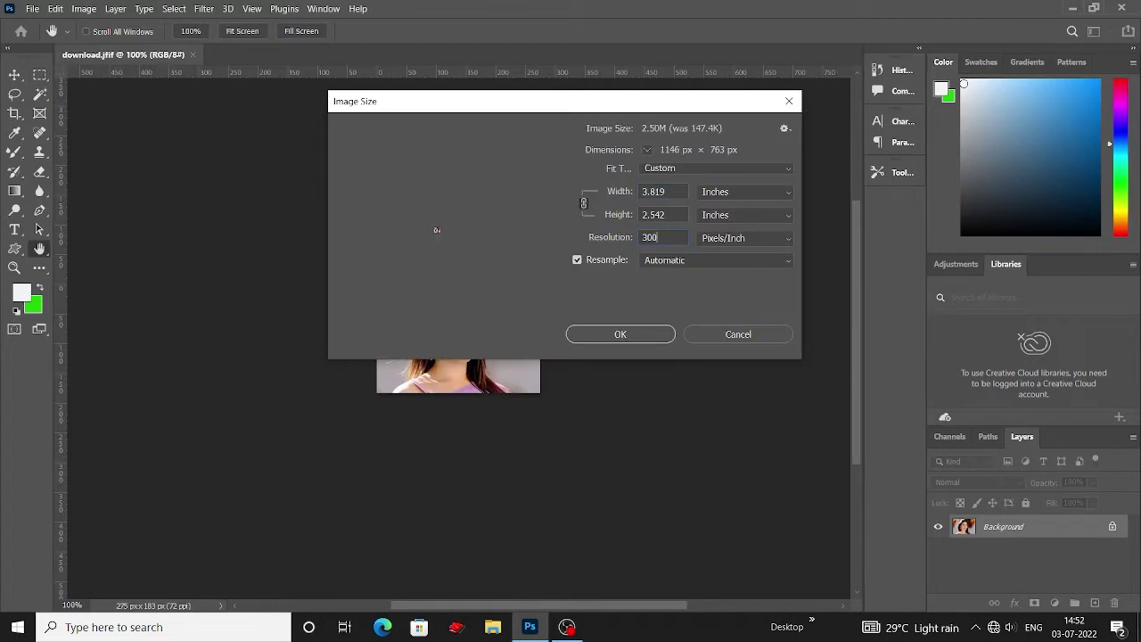
{"action": "key", "text": "Return"}
- Unlock the background, duplicate it, and raise the copy's contrast to 22
{"action": "left_click", "coordinate": [1113, 526]}
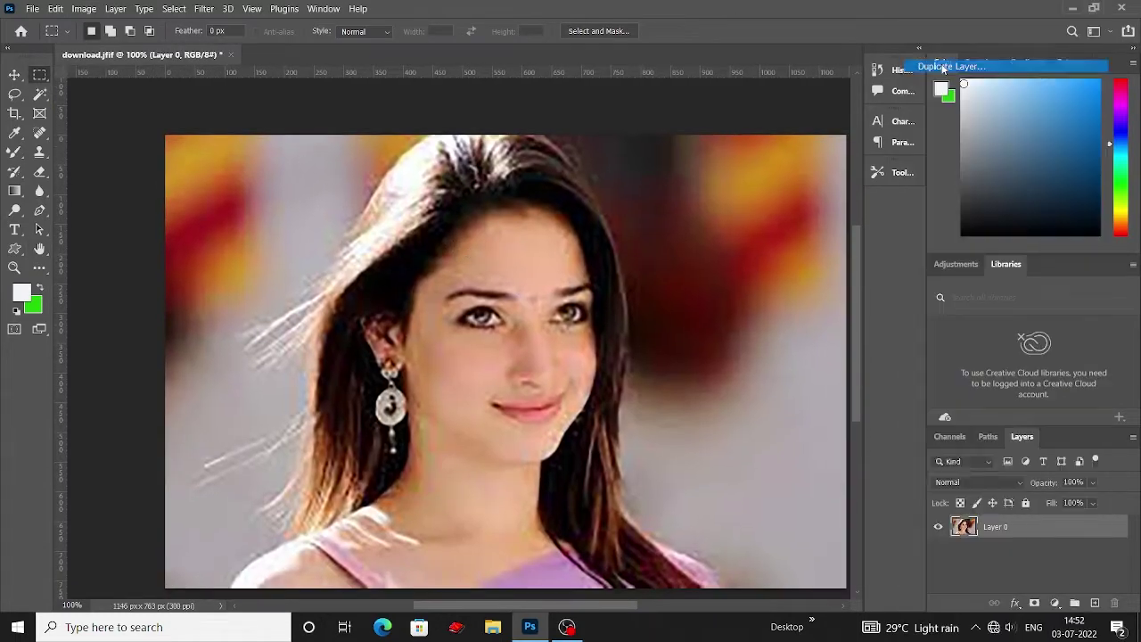
{"action": "key", "text": "ctrl+j"}
{"action": "left_click", "coordinate": [83, 9]}
{"action": "left_click", "coordinate": [339, 38]}
{"action": "left_click_drag", "start_coordinate": [686, 283], "coordinate": [703, 284]}
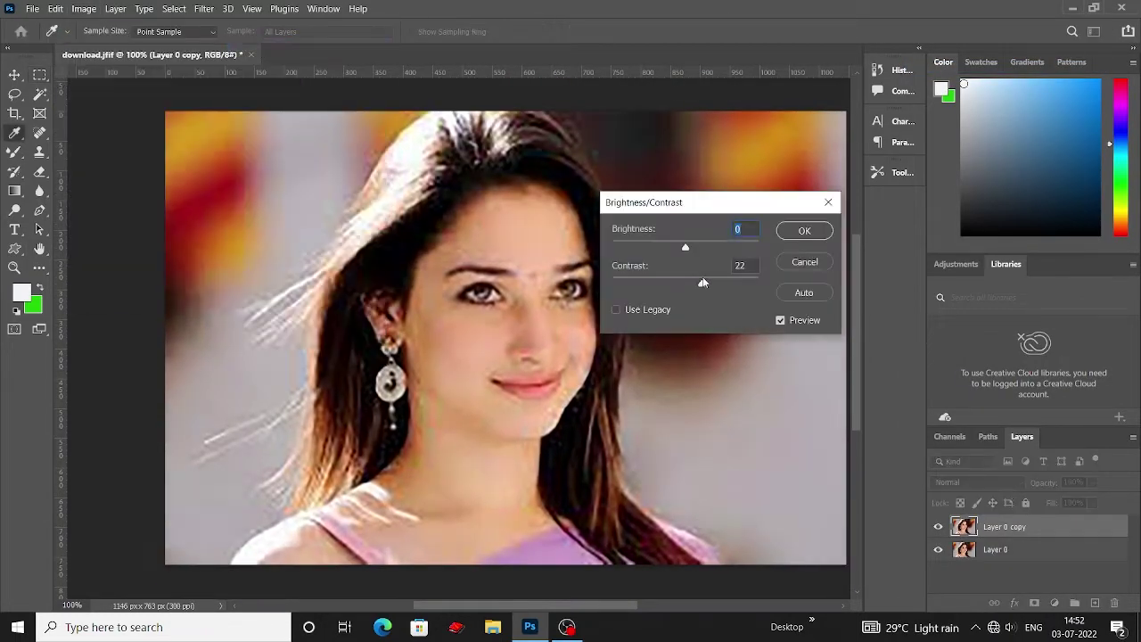
{"action": "left_click", "coordinate": [805, 231]}
- Sharpen the duplicate layer with Unsharp Mask
{"action": "key", "text": "v"}
{"action": "left_click", "coordinate": [203, 8]}
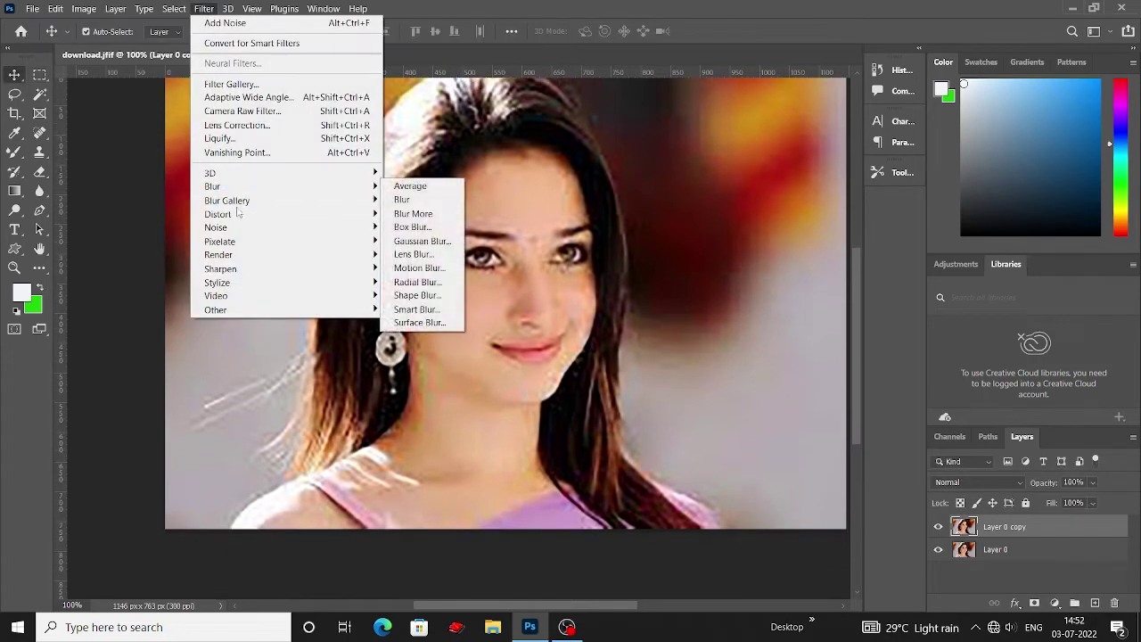
{"action": "left_click", "coordinate": [423, 337]}
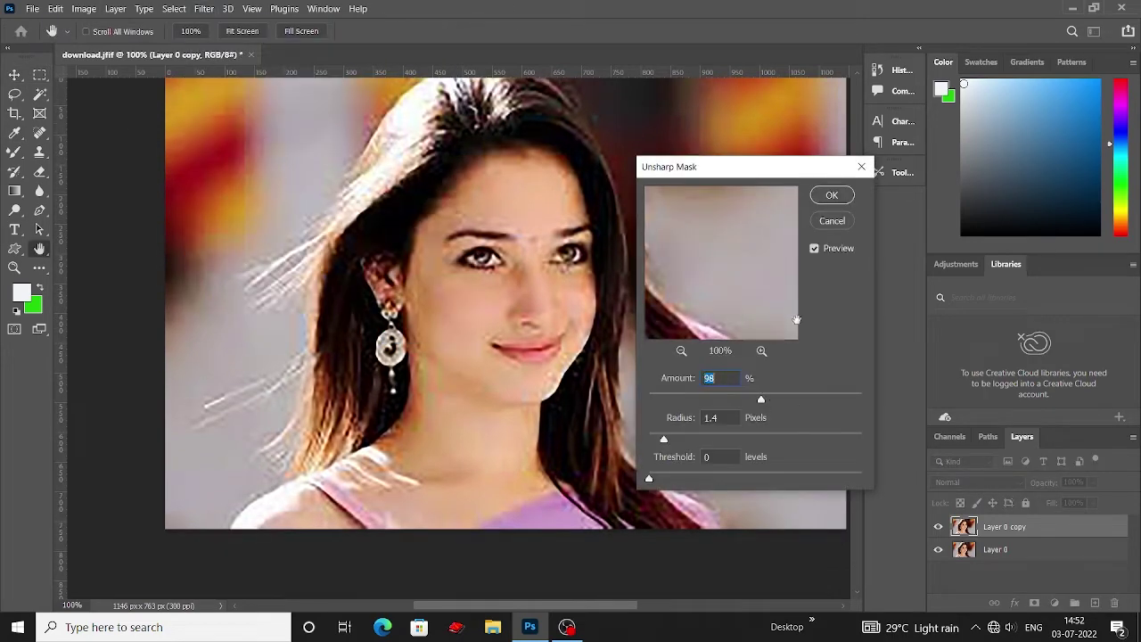
{"action": "left_click", "coordinate": [832, 195]}
- Add about 4% noise to the duplicate layer
{"action": "left_click", "coordinate": [204, 8]}
{"action": "left_click", "coordinate": [419, 224]}
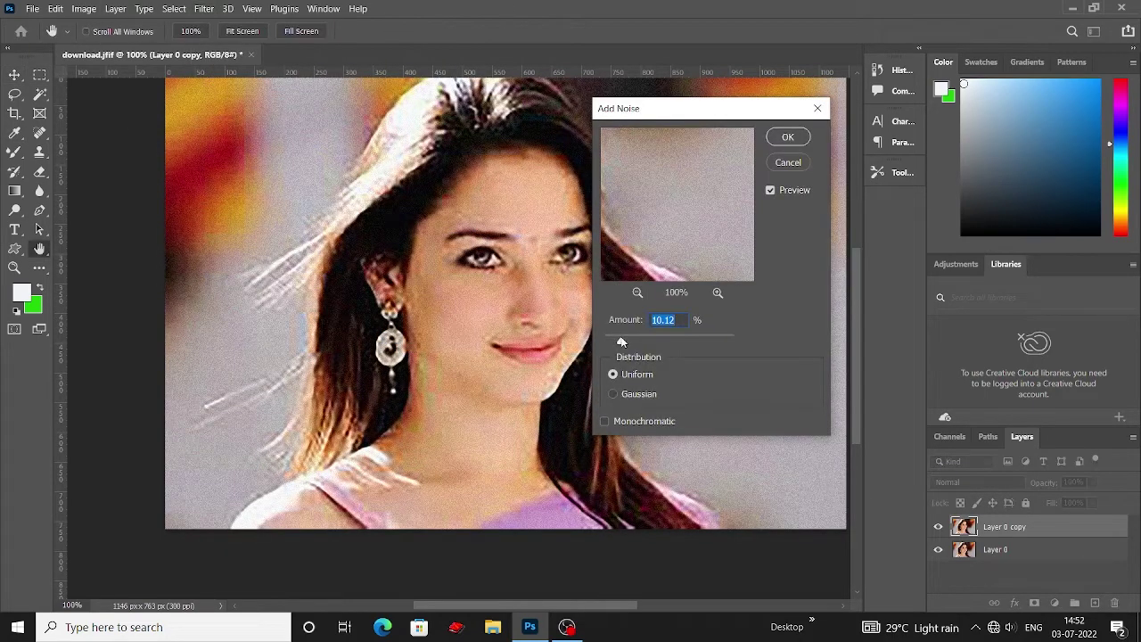
{"action": "left_click_drag", "start_coordinate": [621, 342], "coordinate": [621, 344]}
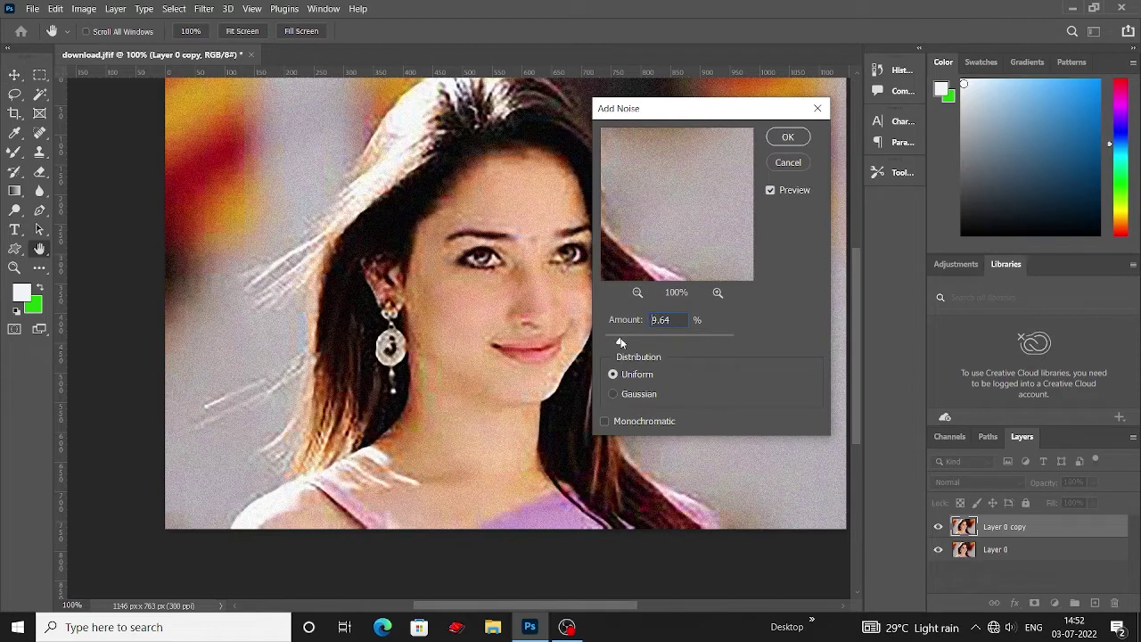
{"action": "left_click", "coordinate": [787, 138]}
{"action": "scroll", "coordinate": [127, 230], "scroll_direction": "down", "scroll_amount": 2}
- Start a Pen path at the left shoulder and curve it up over the top of the head
{"action": "scroll", "coordinate": [95, 313], "scroll_direction": "down", "scroll_amount": 1}
{"action": "key", "text": "p"}
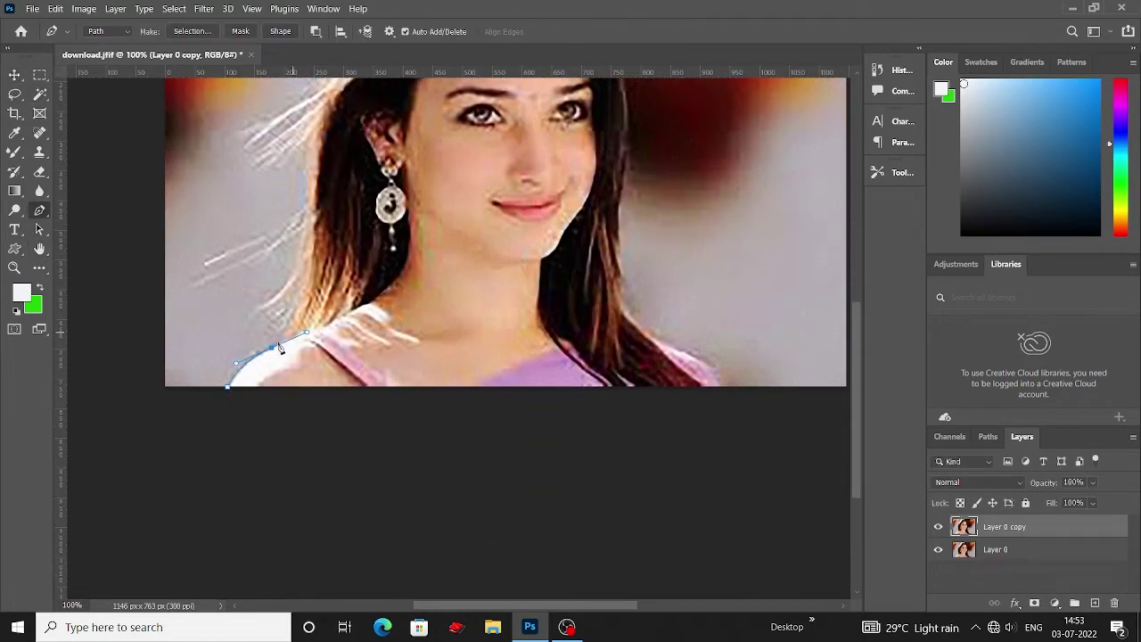
{"action": "left_click", "coordinate": [293, 287]}
{"action": "scroll", "coordinate": [294, 267], "scroll_direction": "up", "scroll_amount": 2}
{"action": "left_click_drag", "start_coordinate": [304, 234], "coordinate": [298, 203]}
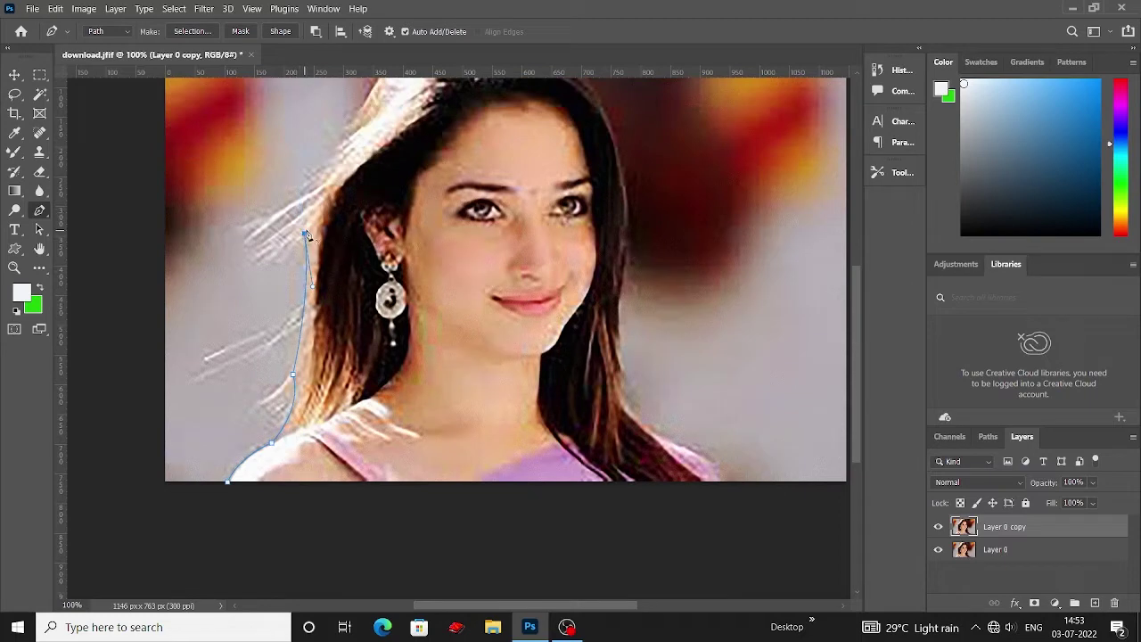
{"action": "scroll", "coordinate": [305, 234], "scroll_direction": "up", "scroll_amount": 1}
{"action": "left_click", "coordinate": [365, 187]}
{"action": "scroll", "coordinate": [401, 161], "scroll_direction": "up", "scroll_amount": 1}
{"action": "scroll", "coordinate": [437, 133], "scroll_direction": "up", "scroll_amount": 2}
{"action": "left_click_drag", "start_coordinate": [437, 172], "coordinate": [456, 169]}
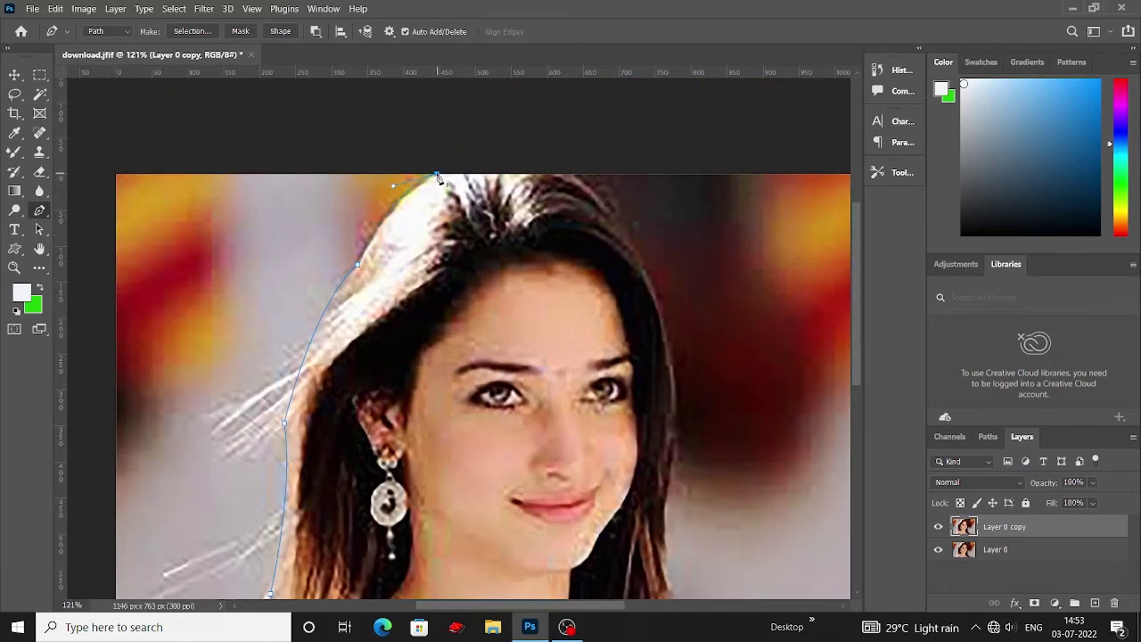
{"action": "scroll", "coordinate": [535, 214], "scroll_direction": "down", "scroll_amount": 1}
- Continue the path down the right edge of the hair
{"action": "left_click_drag", "start_coordinate": [649, 247], "coordinate": [701, 369]}
{"action": "scroll", "coordinate": [660, 312], "scroll_direction": "down", "scroll_amount": 3}
{"action": "left_click_drag", "start_coordinate": [673, 299], "coordinate": [656, 386]}
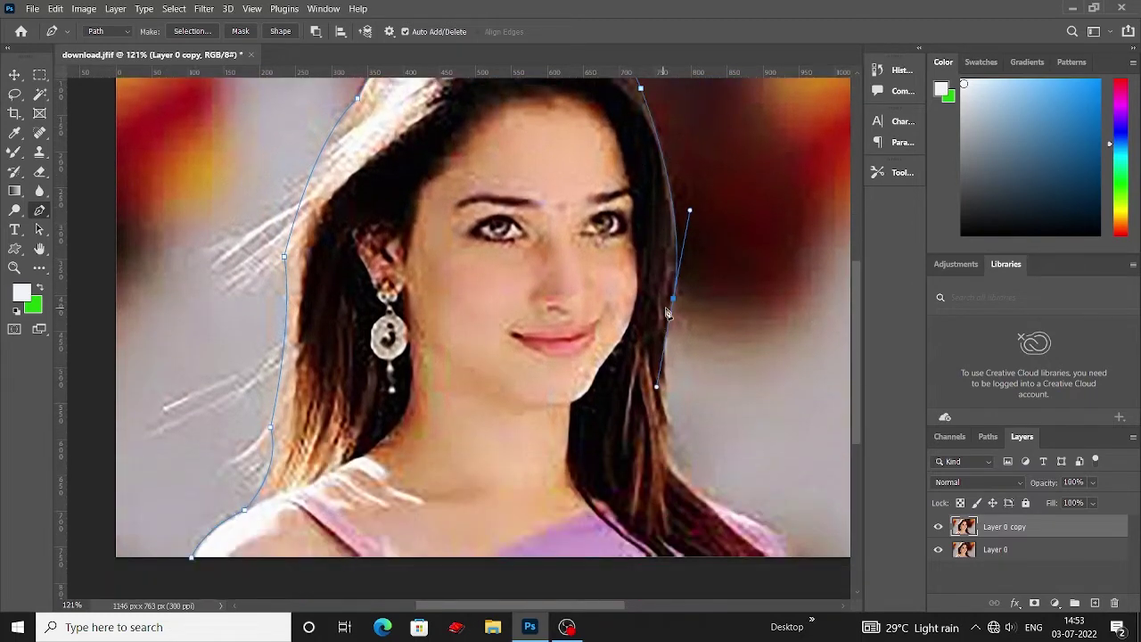
{"action": "scroll", "coordinate": [667, 314], "scroll_direction": "down", "scroll_amount": 2}
{"action": "left_click", "coordinate": [665, 318]}
{"action": "scroll", "coordinate": [669, 320], "scroll_direction": "down", "scroll_amount": 1}
{"action": "scroll", "coordinate": [749, 339], "scroll_direction": "down", "scroll_amount": 1}
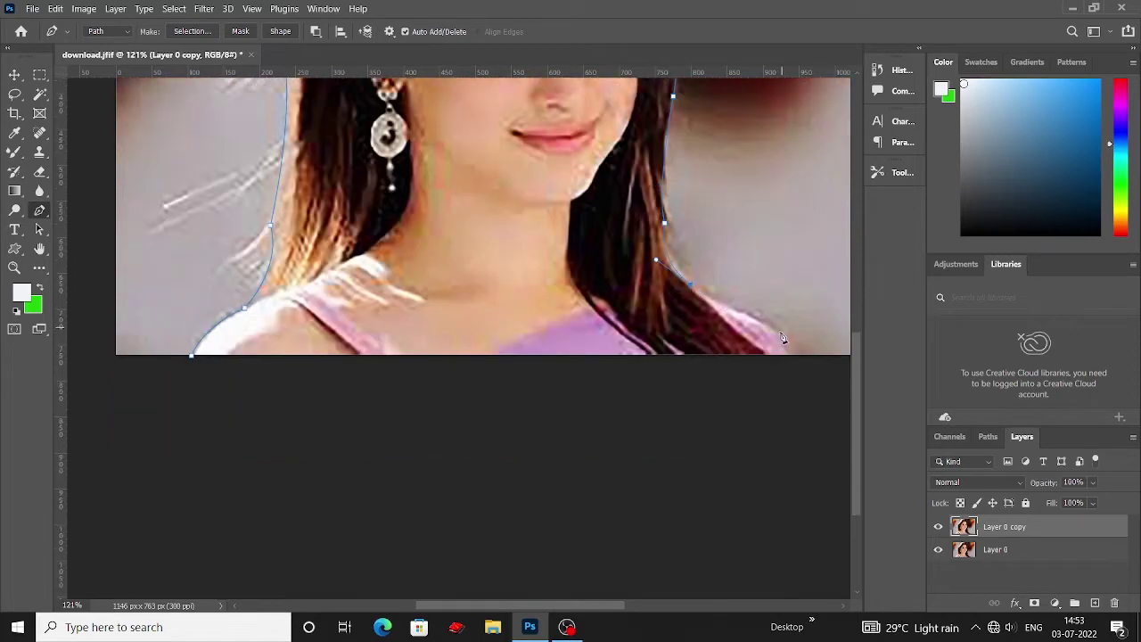
{"action": "left_click", "coordinate": [774, 325]}
{"action": "left_click", "coordinate": [789, 353]}
{"action": "scroll", "coordinate": [799, 339], "scroll_direction": "down", "scroll_amount": 1}
{"action": "scroll", "coordinate": [245, 327], "scroll_direction": "up", "scroll_amount": 1}
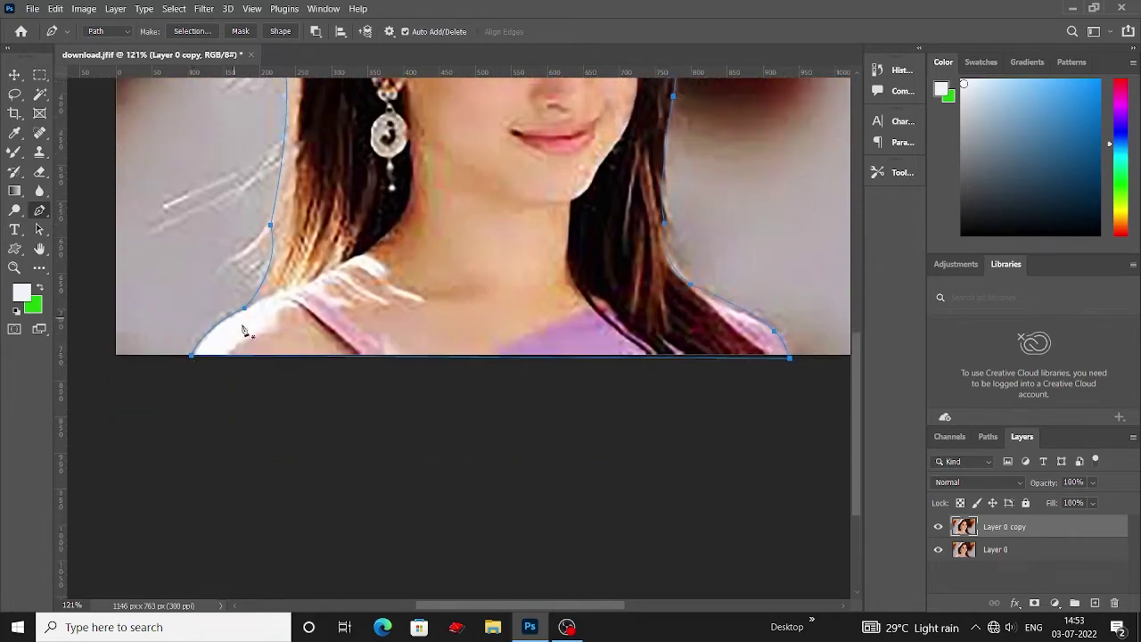
- Run the path below the image bottom and close it at the starting point
{"action": "left_click", "coordinate": [738, 372]}
{"action": "left_click_drag", "start_coordinate": [616, 394], "coordinate": [576, 400]}
{"action": "left_click", "coordinate": [382, 395]}
{"action": "left_click", "coordinate": [191, 355]}
{"action": "scroll", "coordinate": [247, 371], "scroll_direction": "up", "scroll_amount": 3}
- Load the path as a selection and feather its edge
{"action": "key", "text": "ctrl+Return"}
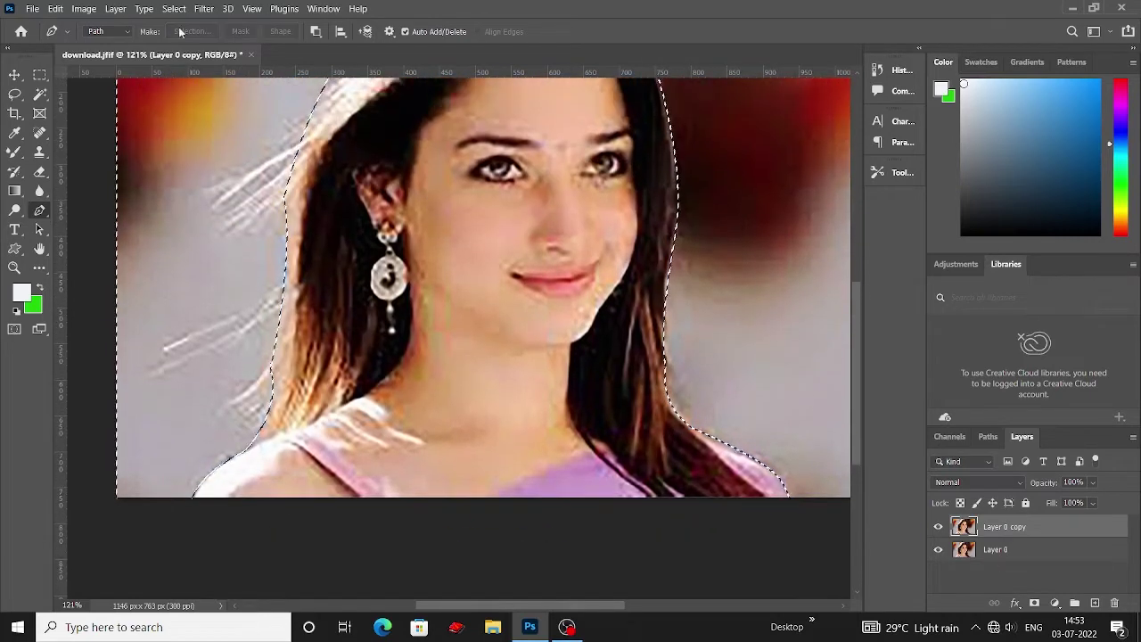
{"action": "left_click", "coordinate": [204, 8]}
{"action": "left_click", "coordinate": [397, 273]}
{"action": "left_click", "coordinate": [644, 193]}
{"action": "left_click", "coordinate": [174, 8]}
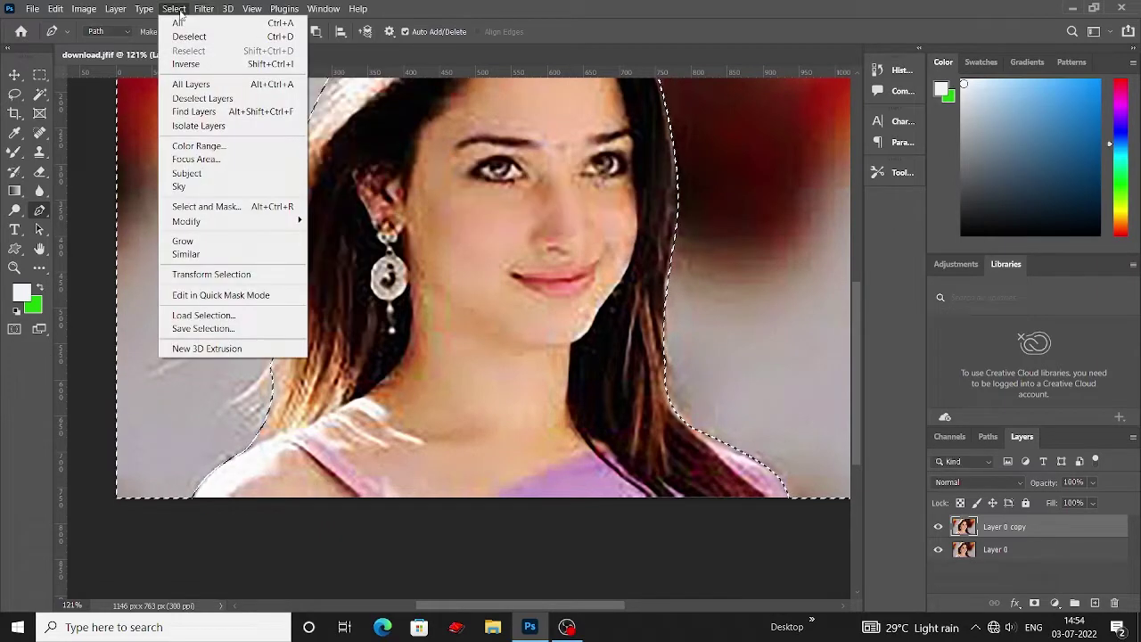
{"action": "left_click", "coordinate": [191, 56]}
- Copy the woman onto a new layer, hide the original photo layers, and zoom in on the face
{"action": "scroll", "coordinate": [379, 385], "scroll_direction": "up", "scroll_amount": 4}
{"action": "key", "text": "j"}
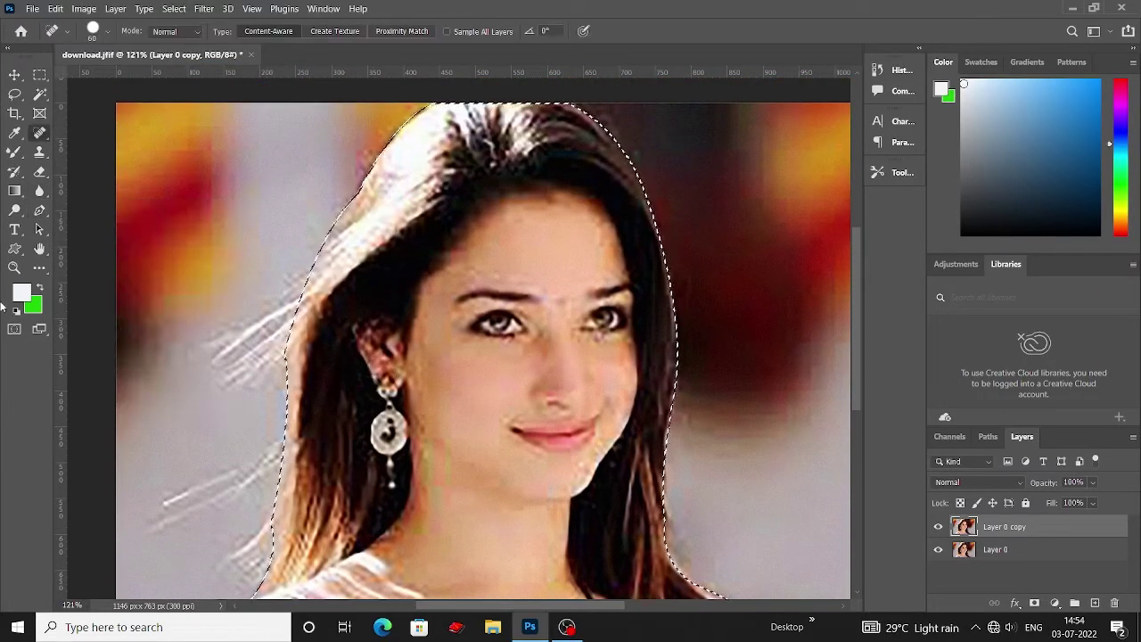
{"action": "key", "text": "ctrl+j"}
{"action": "left_click", "coordinate": [938, 573]}
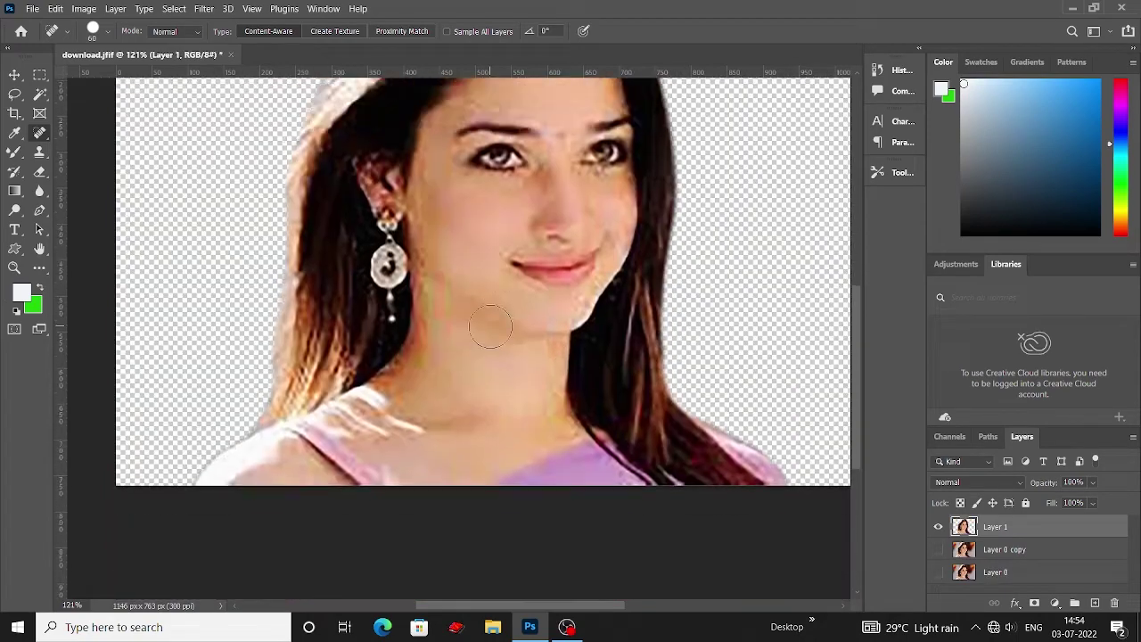
{"action": "key", "text": "ctrl+minus"}
{"action": "scroll", "coordinate": [372, 310], "scroll_direction": "right", "scroll_amount": 3}
{"action": "scroll", "coordinate": [372, 310], "scroll_direction": "down", "scroll_amount": 2}
{"action": "key", "text": "ctrl+plus"}
{"action": "key", "text": "ctrl+plus"}
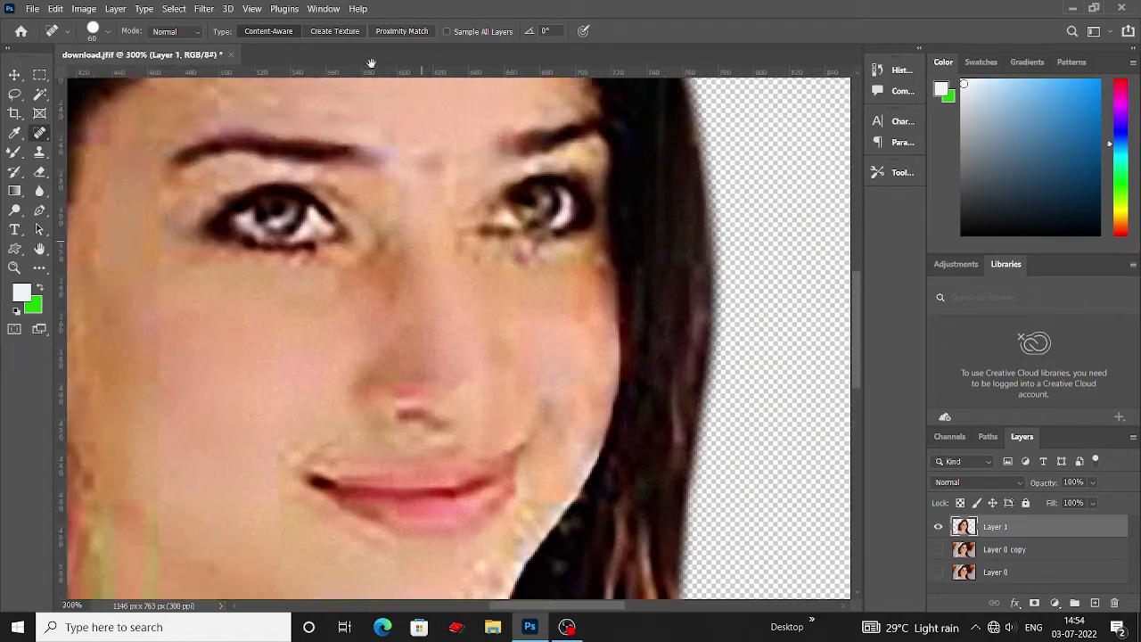
- Choose the Mixer Brush with the Soft Round Pressure Opacity and Flow preset
{"action": "key", "text": "b"}
{"action": "left_click", "coordinate": [107, 32]}
{"action": "left_click", "coordinate": [111, 169]}
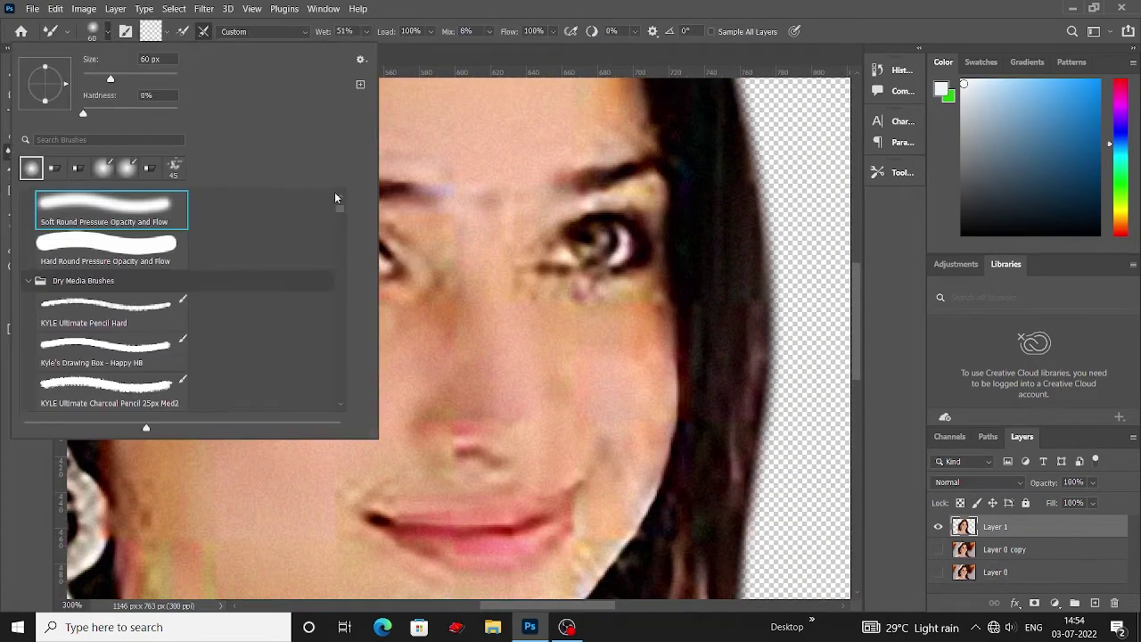
{"action": "left_click", "coordinate": [758, 179]}
- Blend paint across the forehead with the first broad strokes
{"action": "scroll", "coordinate": [319, 395], "scroll_direction": "up", "scroll_amount": 2}
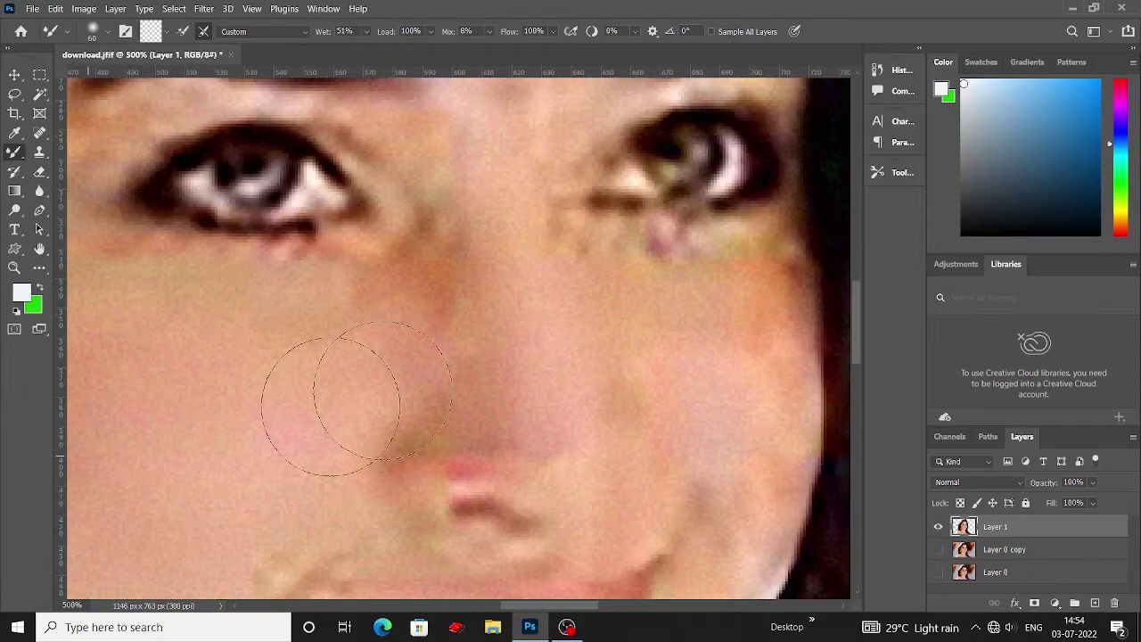
{"action": "scroll", "coordinate": [522, 357], "scroll_direction": "up", "scroll_amount": 3}
{"action": "scroll", "coordinate": [509, 330], "scroll_direction": "up", "scroll_amount": 3}
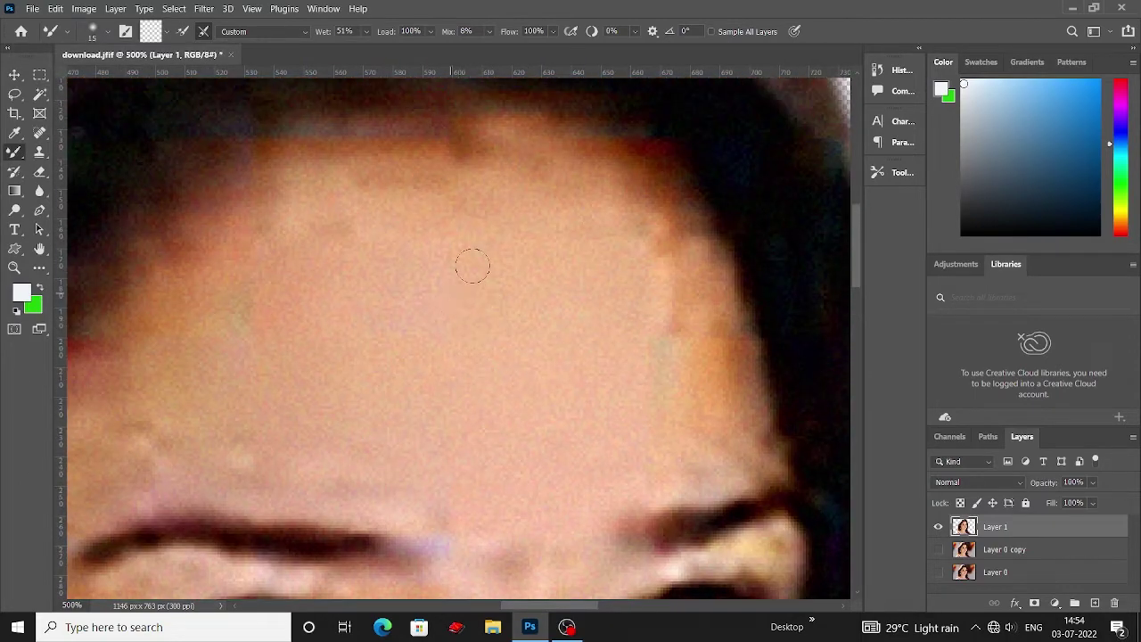
{"action": "scroll", "coordinate": [535, 276], "scroll_direction": "down", "scroll_amount": 1}
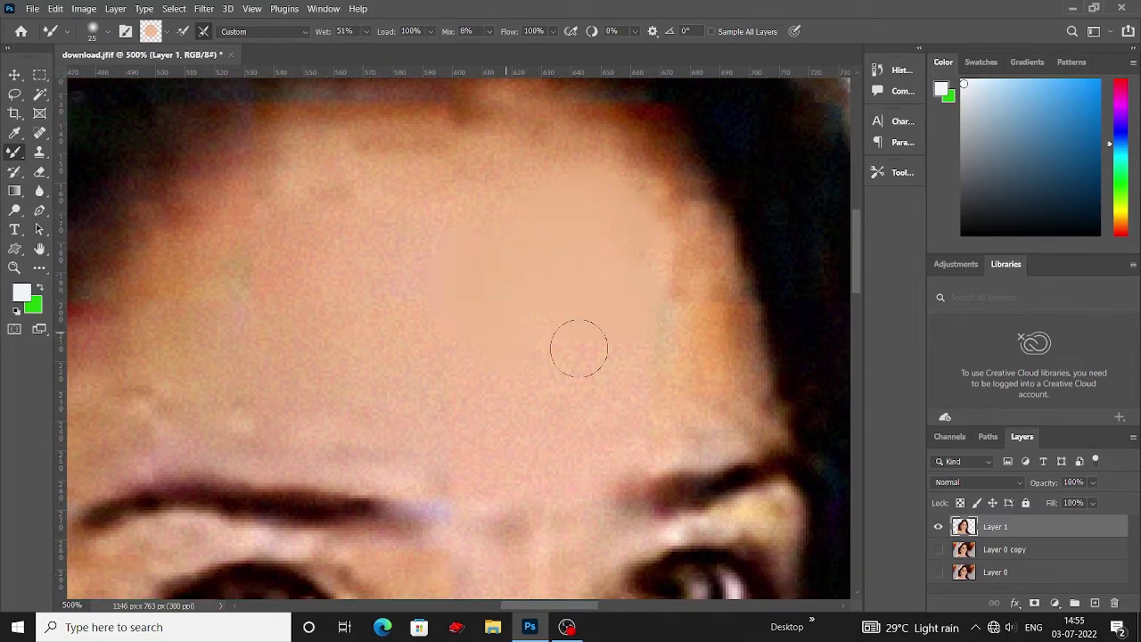
{"action": "left_click_drag", "start_coordinate": [527, 308], "coordinate": [576, 339]}
{"action": "scroll", "coordinate": [588, 319], "scroll_direction": "up", "scroll_amount": 1}
{"action": "left_click_drag", "start_coordinate": [607, 298], "coordinate": [479, 268]}
{"action": "scroll", "coordinate": [479, 269], "scroll_direction": "down", "scroll_amount": 1}
{"action": "mouse_move", "coordinate": [223, 232]}
{"action": "left_mouse_down"}
{"action": "mouse_move", "coordinate": [326, 270]}
{"action": "mouse_move", "coordinate": [356, 184]}
{"action": "left_mouse_up"}
{"action": "scroll", "coordinate": [356, 183], "scroll_direction": "down", "scroll_amount": 1}
- Shrink the brush and smooth the upper forehead skin
{"action": "key", "text": "["}
{"action": "scroll", "coordinate": [356, 276], "scroll_direction": "down", "scroll_amount": 1}
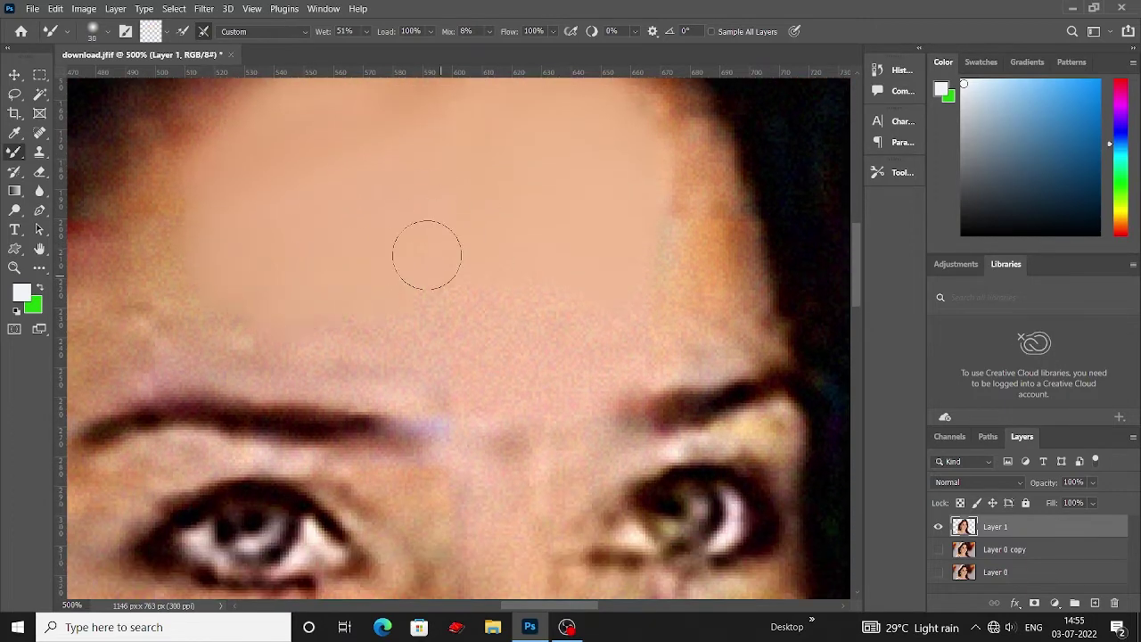
{"action": "scroll", "coordinate": [401, 316], "scroll_direction": "up", "scroll_amount": 1}
{"action": "key", "text": "]"}
{"action": "key", "text": "]"}
{"action": "key", "text": "]"}
{"action": "scroll", "coordinate": [445, 285], "scroll_direction": "up", "scroll_amount": 1}
{"action": "key", "text": "["}
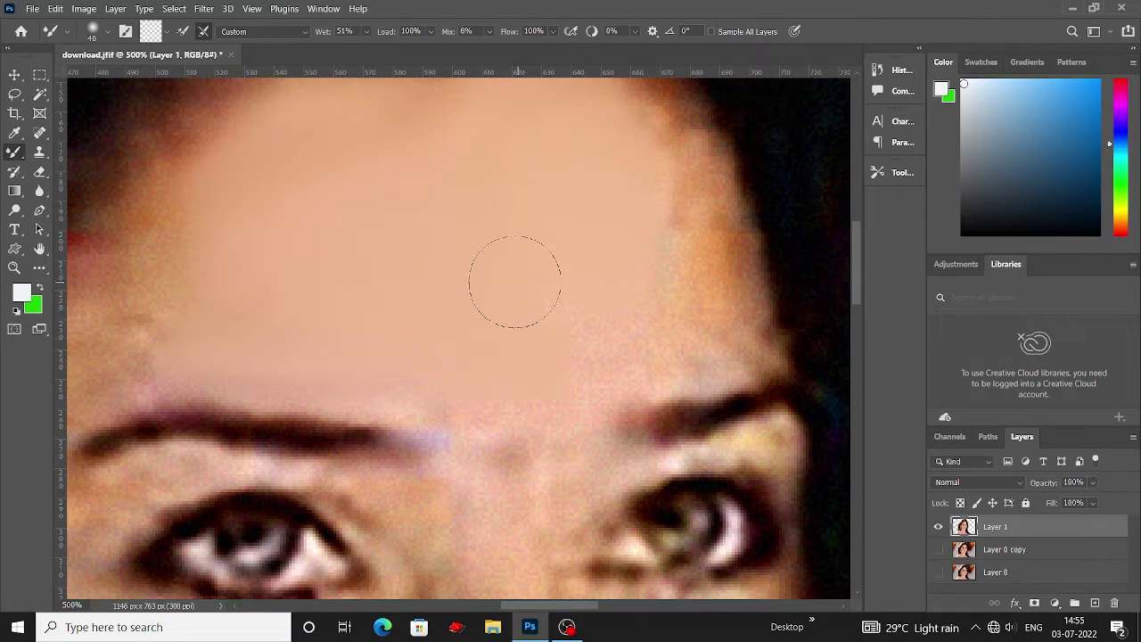
{"action": "scroll", "coordinate": [535, 267], "scroll_direction": "up", "scroll_amount": 1}
{"action": "scroll", "coordinate": [495, 228], "scroll_direction": "up", "scroll_amount": 1}
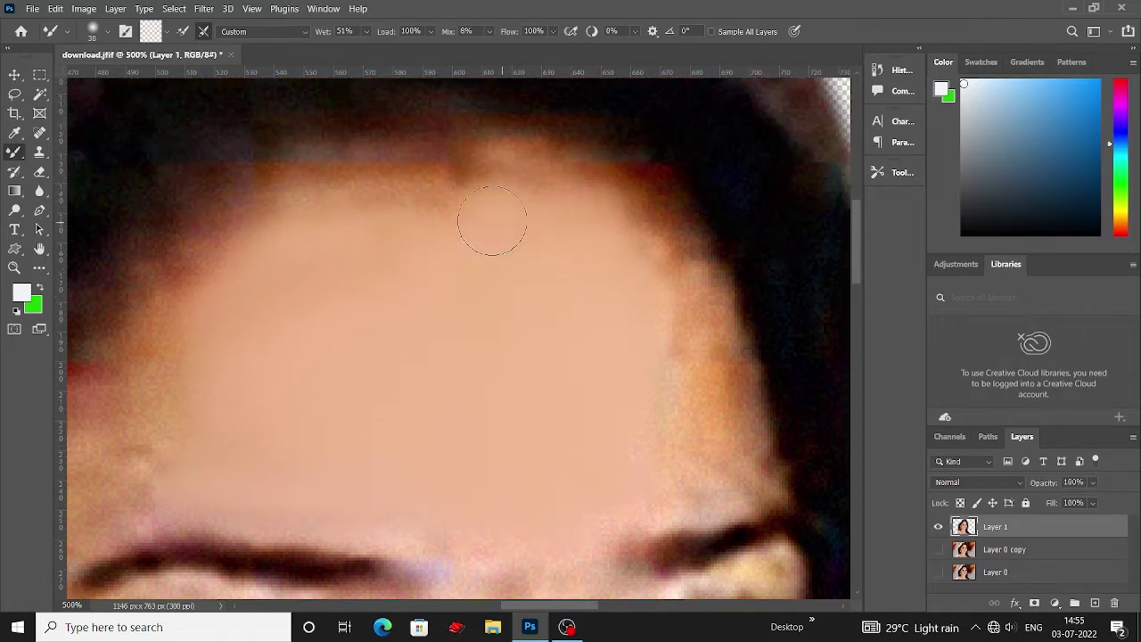
{"action": "key", "text": "["}
{"action": "left_click_drag", "start_coordinate": [446, 205], "coordinate": [273, 184]}
- Smooth the upper-right forehead toward the temple, adjusting brush size as needed
{"action": "scroll", "coordinate": [232, 214], "scroll_direction": "up", "scroll_amount": 1}
{"action": "scroll", "coordinate": [241, 281], "scroll_direction": "up", "scroll_amount": 1}
{"action": "key", "text": "]"}
{"action": "key", "text": "]"}
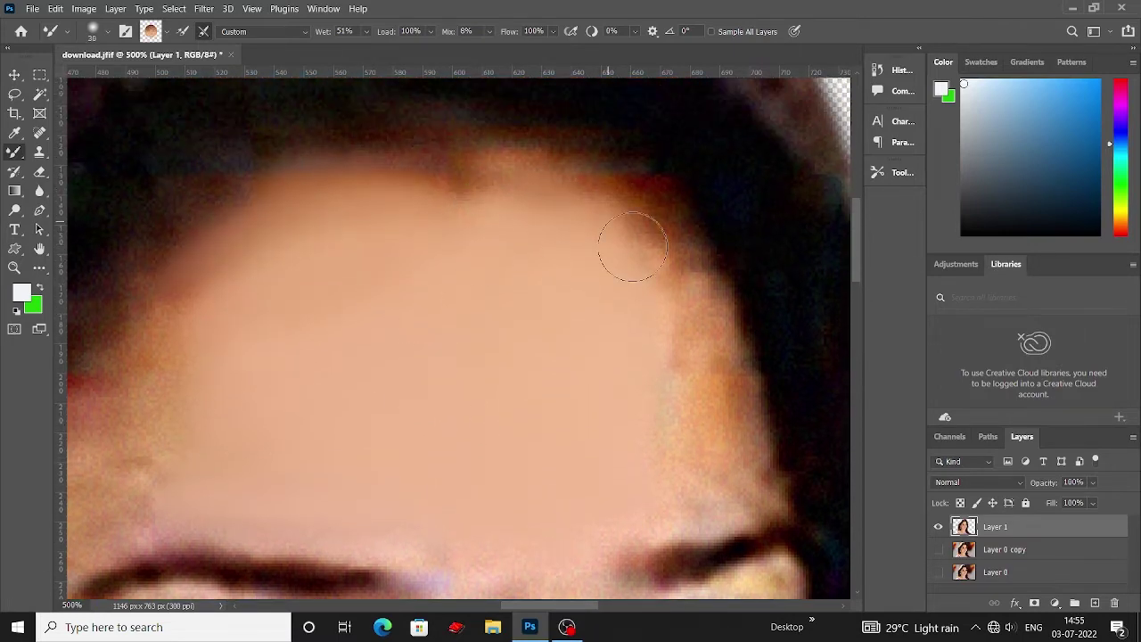
{"action": "key", "text": "["}
{"action": "left_click_drag", "start_coordinate": [633, 223], "coordinate": [642, 213]}
{"action": "scroll", "coordinate": [668, 232], "scroll_direction": "down", "scroll_amount": 1}
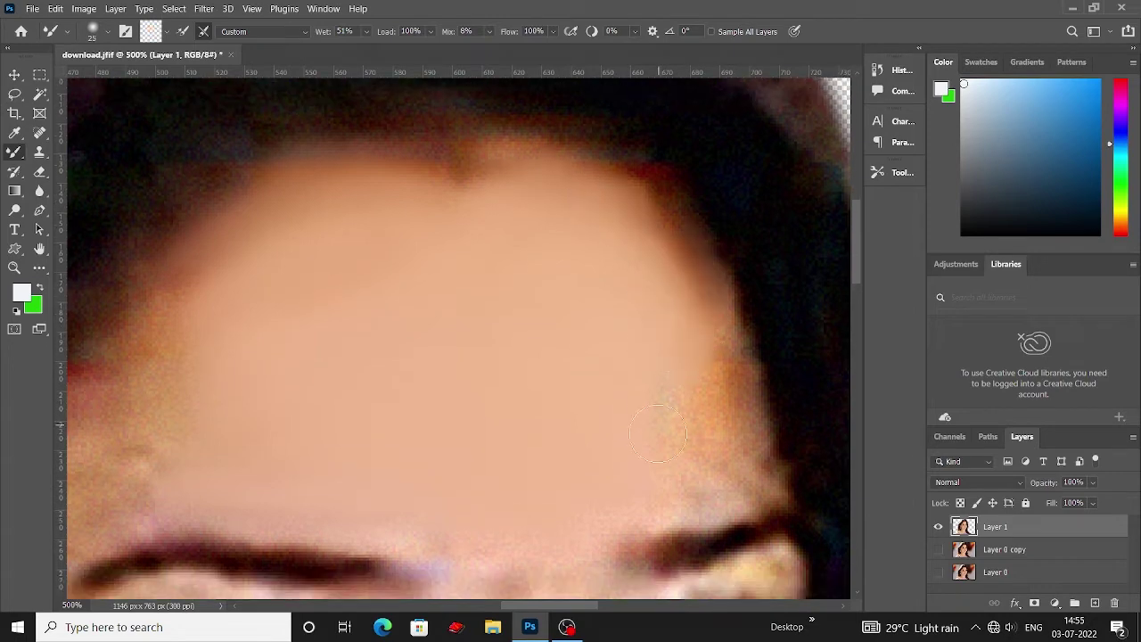
{"action": "scroll", "coordinate": [658, 420], "scroll_direction": "up", "scroll_amount": 1}
{"action": "key", "text": "]"}
{"action": "scroll", "coordinate": [657, 390], "scroll_direction": "down", "scroll_amount": 1}
{"action": "left_click_drag", "start_coordinate": [693, 237], "coordinate": [669, 201]}
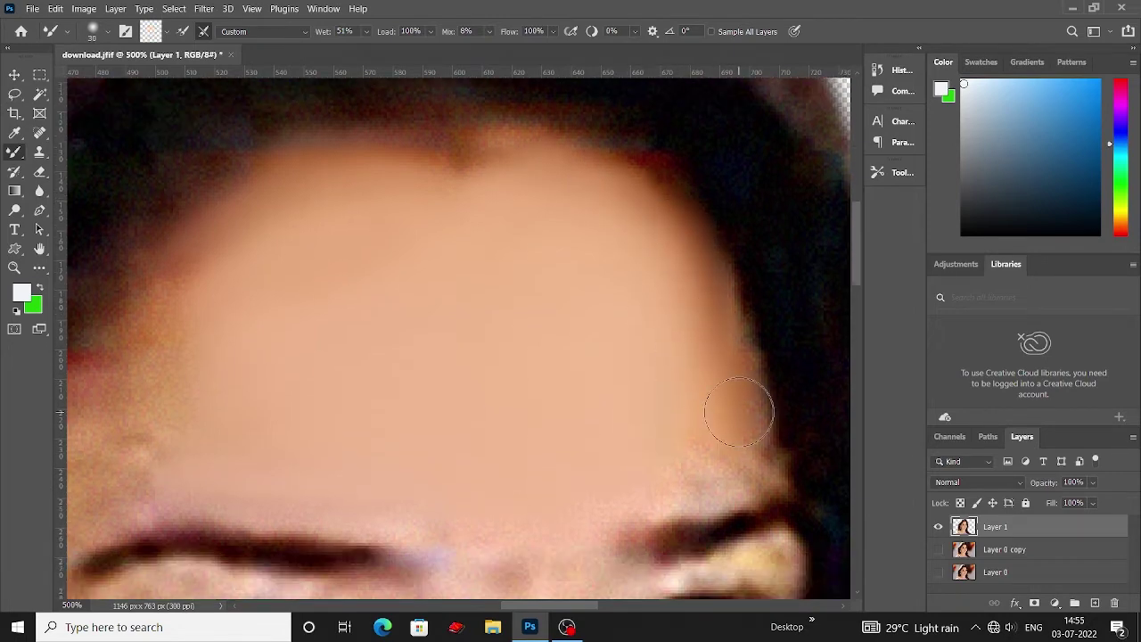
- Set the brush to size 30, bring the eyebrow and eye into view, then reduce it to 15
{"action": "scroll", "coordinate": [675, 402], "scroll_direction": "down", "scroll_amount": 1}
{"action": "key", "text": "]"}
{"action": "key", "text": "]"}
{"action": "key", "text": "]"}
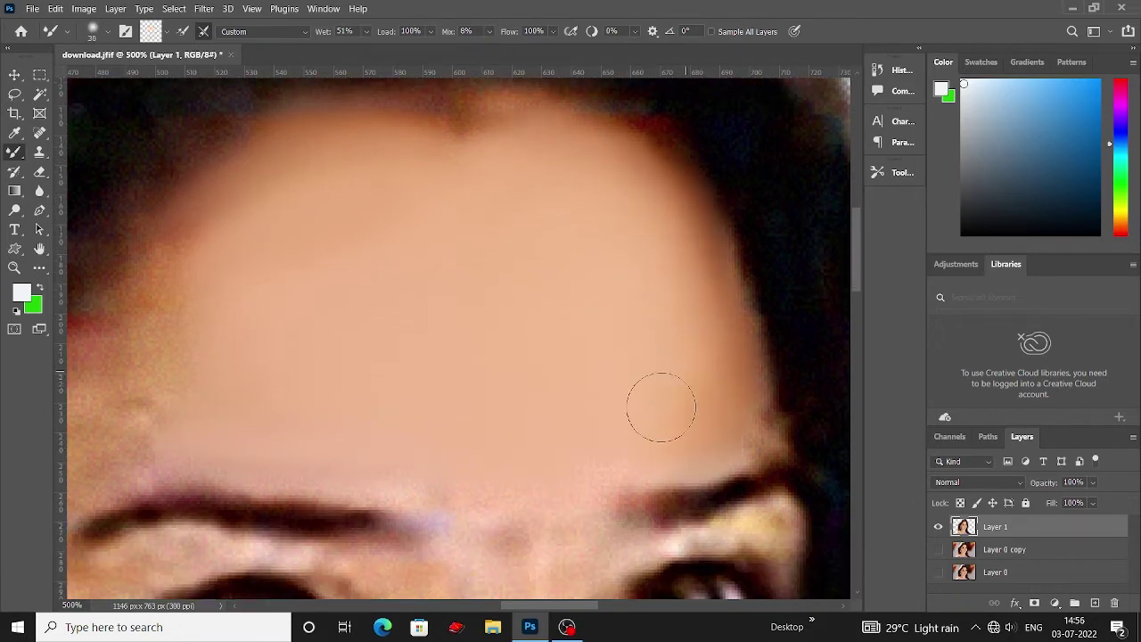
{"action": "scroll", "coordinate": [719, 431], "scroll_direction": "up", "scroll_amount": 1}
{"action": "scroll", "coordinate": [720, 430], "scroll_direction": "down", "scroll_amount": 1}
{"action": "scroll", "coordinate": [624, 356], "scroll_direction": "up", "scroll_amount": 2}
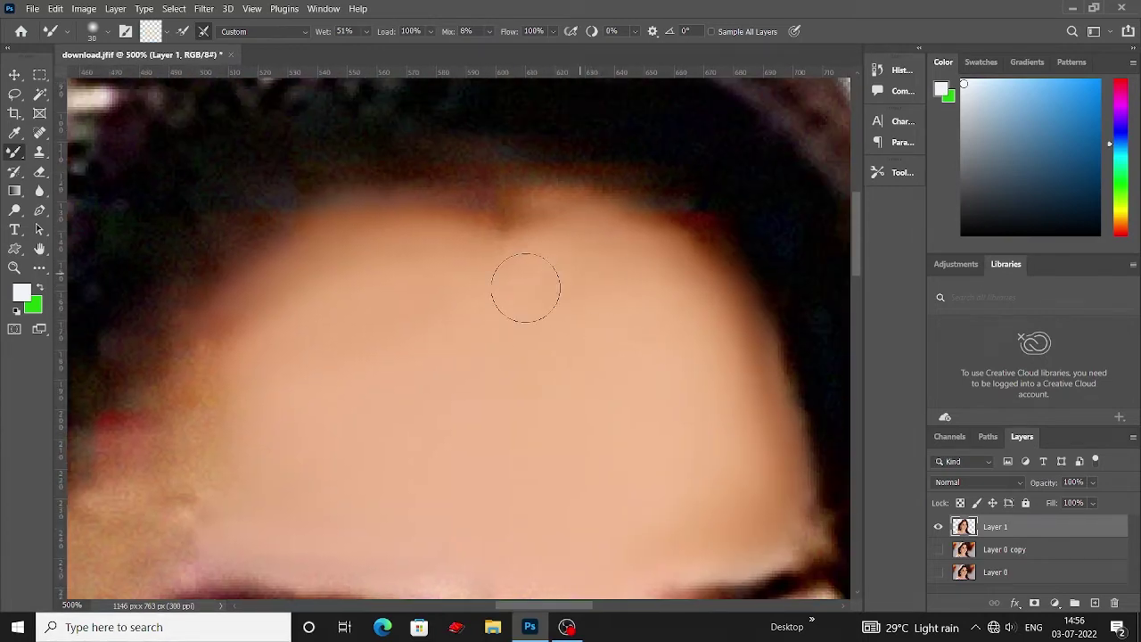
{"action": "left_click_drag", "start_coordinate": [330, 401], "coordinate": [377, 301]}
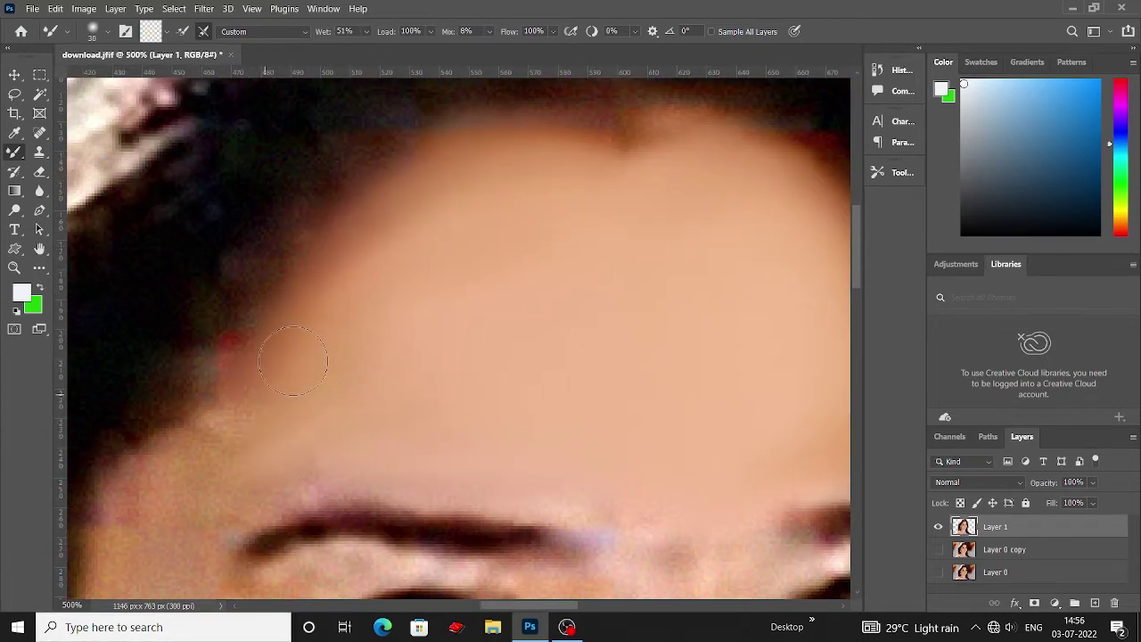
{"action": "left_click_drag", "start_coordinate": [354, 395], "coordinate": [423, 261]}
{"action": "key", "text": "["}
{"action": "key", "text": "["}
{"action": "key", "text": "["}
- Smooth the skin under the eyes with the Mixer Brush at sizes 20–40
{"action": "mouse_move", "coordinate": [458, 407]}
{"action": "left_mouse_down"}
{"action": "mouse_move", "coordinate": [553, 387]}
{"action": "mouse_move", "coordinate": [599, 355]}
{"action": "left_mouse_up"}
{"action": "scroll", "coordinate": [394, 329], "scroll_direction": "down", "scroll_amount": 1}
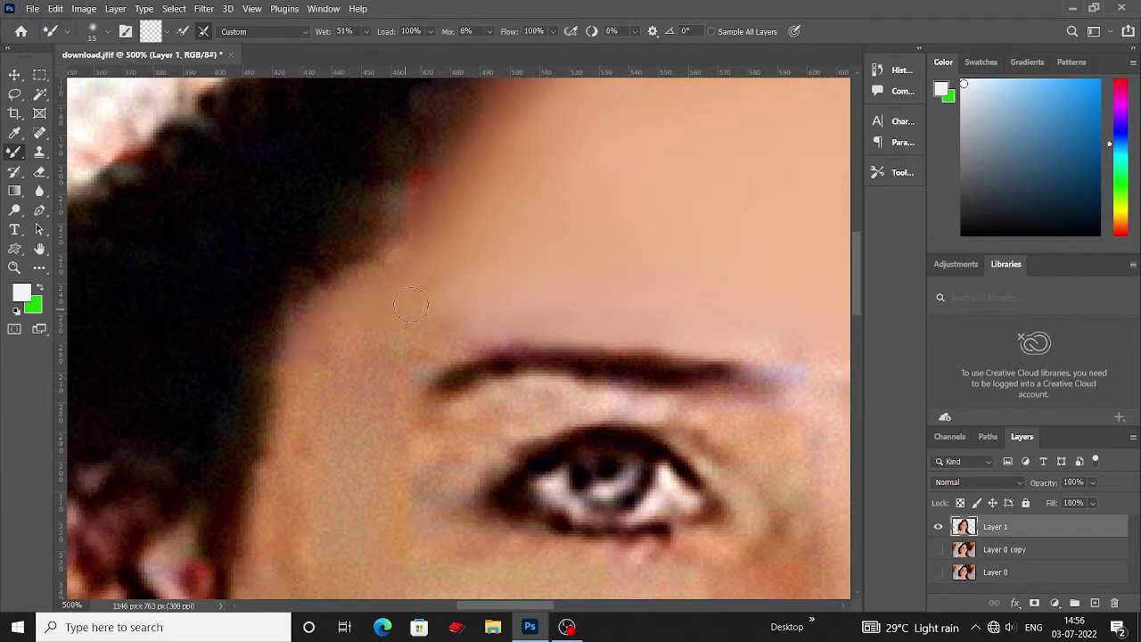
{"action": "key", "text": "]"}
{"action": "key", "text": "]"}
{"action": "scroll", "coordinate": [321, 375], "scroll_direction": "down", "scroll_amount": 1}
{"action": "scroll", "coordinate": [282, 407], "scroll_direction": "down", "scroll_amount": 1}
{"action": "scroll", "coordinate": [282, 406], "scroll_direction": "down", "scroll_amount": 1}
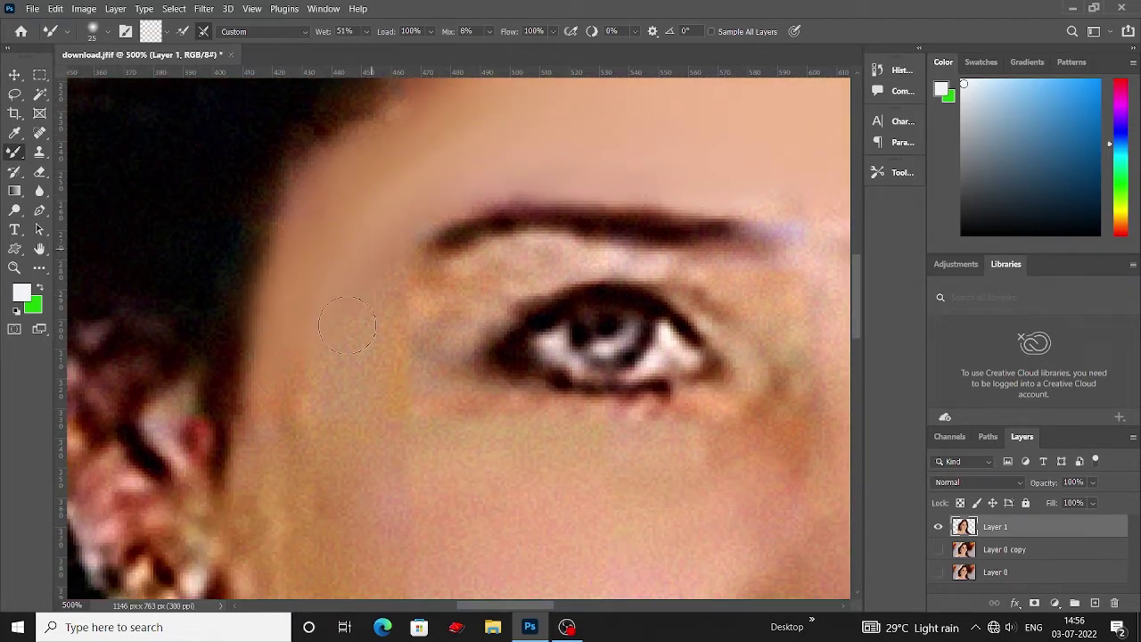
{"action": "key", "text": "bracketleft"}
{"action": "scroll", "coordinate": [290, 383], "scroll_direction": "down", "scroll_amount": 1}
{"action": "scroll", "coordinate": [294, 370], "scroll_direction": "down", "scroll_amount": 1}
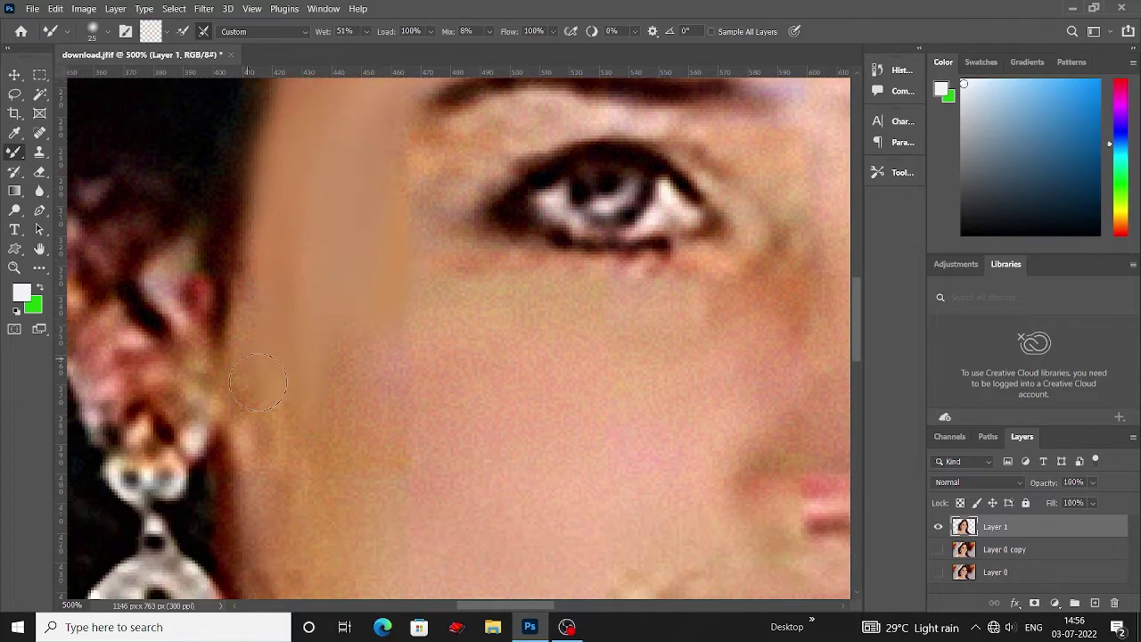
{"action": "scroll", "coordinate": [356, 393], "scroll_direction": "down", "scroll_amount": 1}
{"action": "key", "text": "bracketright"}
{"action": "key", "text": "bracketright"}
{"action": "key", "text": "bracketright"}
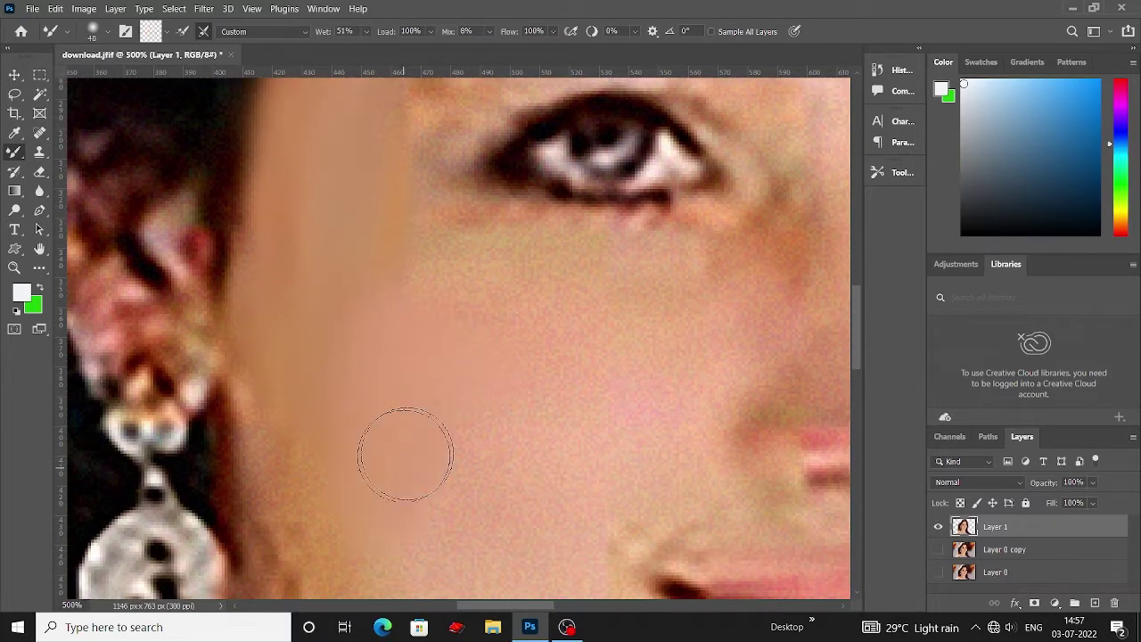
- Blend the cheeks into soft painted tones, varying the brush between sizes 25 and 40
{"action": "scroll", "coordinate": [356, 432], "scroll_direction": "up", "scroll_amount": 1}
{"action": "scroll", "coordinate": [357, 432], "scroll_direction": "right", "scroll_amount": 3}
{"action": "key", "text": "bracketright"}
{"action": "key", "text": "bracketright"}
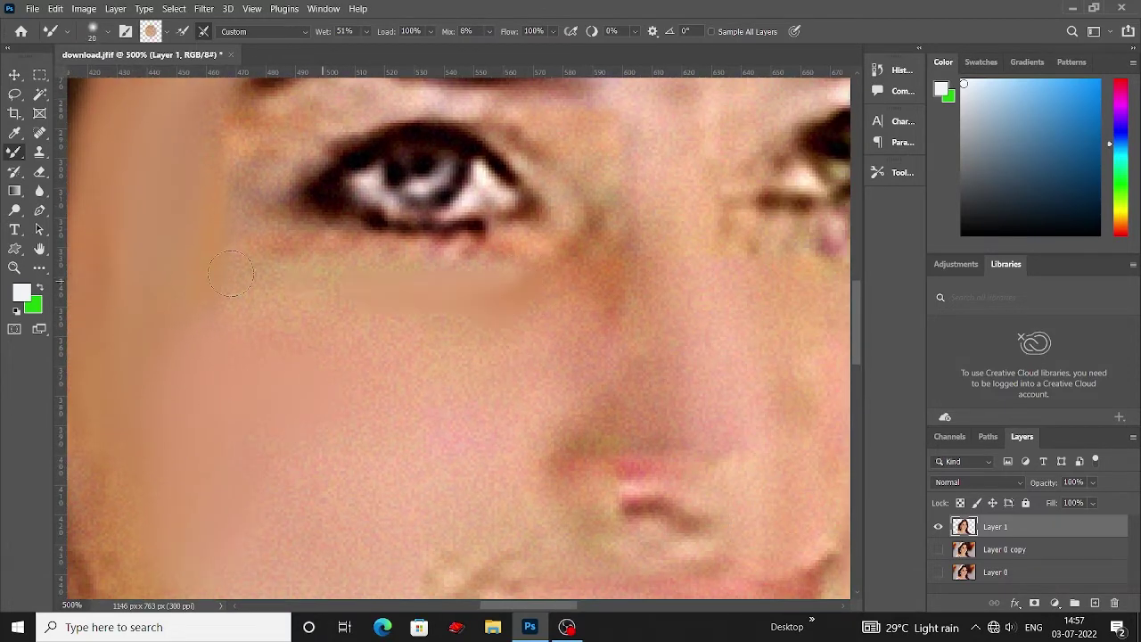
{"action": "scroll", "coordinate": [526, 356], "scroll_direction": "up", "scroll_amount": 1}
{"action": "key", "text": "bracketright"}
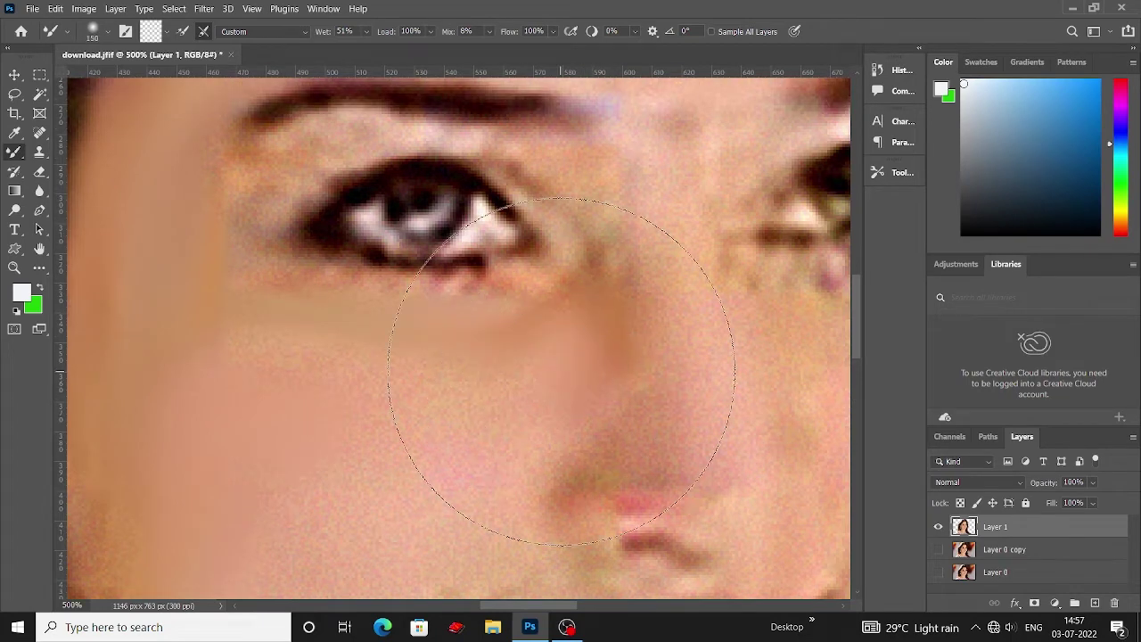
{"action": "key", "text": "bracketleft"}
{"action": "key", "text": "bracketleft"}
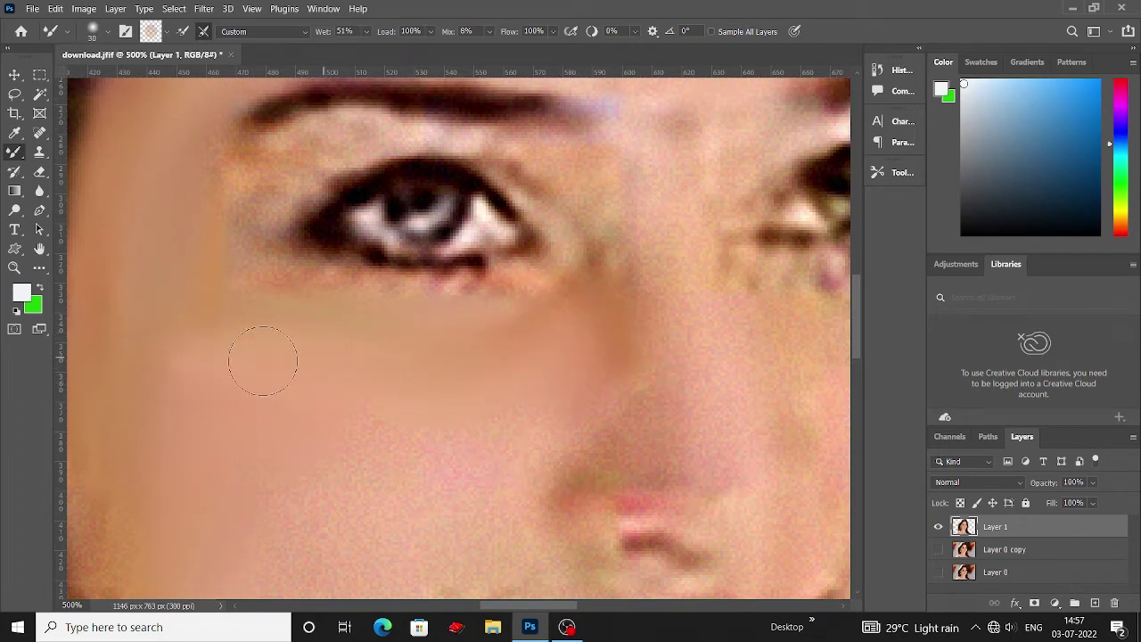
{"action": "scroll", "coordinate": [401, 347], "scroll_direction": "up", "scroll_amount": 1}
{"action": "key", "text": "bracketleft"}
{"action": "scroll", "coordinate": [532, 357], "scroll_direction": "down", "scroll_amount": 1}
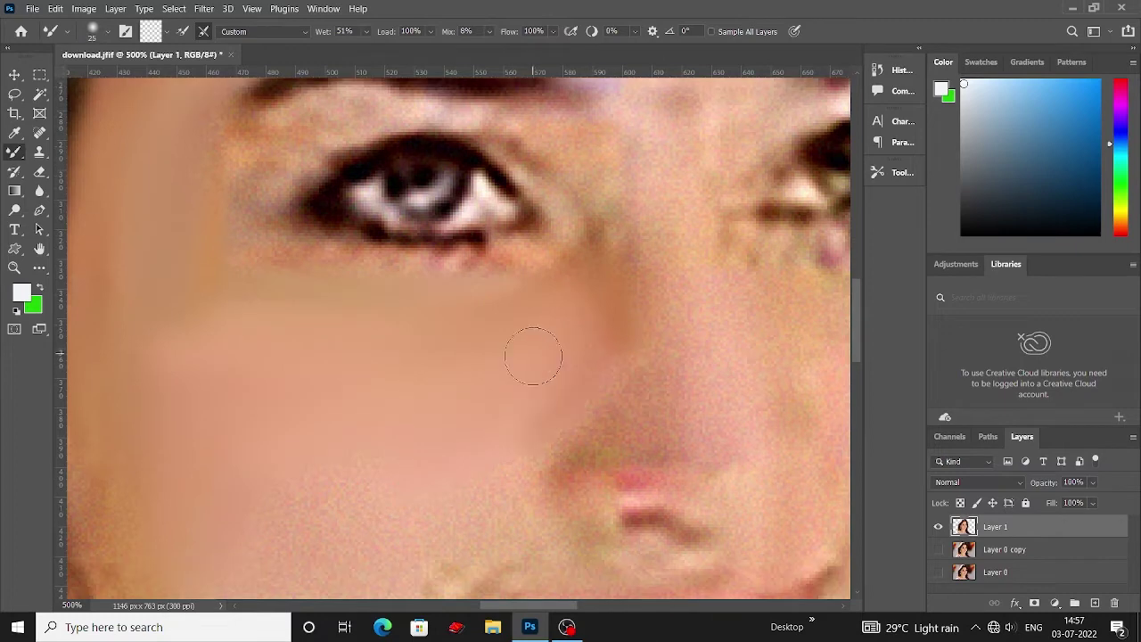
{"action": "scroll", "coordinate": [378, 367], "scroll_direction": "down", "scroll_amount": 2}
{"action": "key", "text": "bracketright"}
{"action": "scroll", "coordinate": [267, 268], "scroll_direction": "down", "scroll_amount": 1}
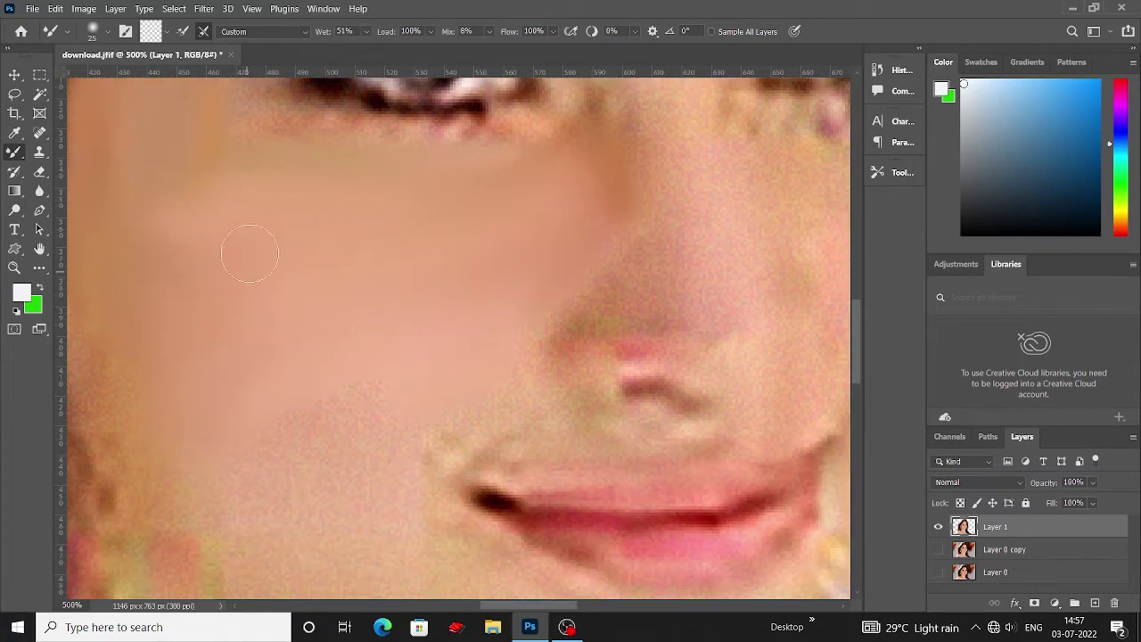
{"action": "scroll", "coordinate": [205, 349], "scroll_direction": "down", "scroll_amount": 2}
{"action": "key", "text": "bracketleft"}
{"action": "key", "text": "bracketleft"}
- Continue smoothing the lower cheeks, chin and jaw with brush sizes 20 to 35
{"action": "scroll", "coordinate": [349, 517], "scroll_direction": "up", "scroll_amount": 3}
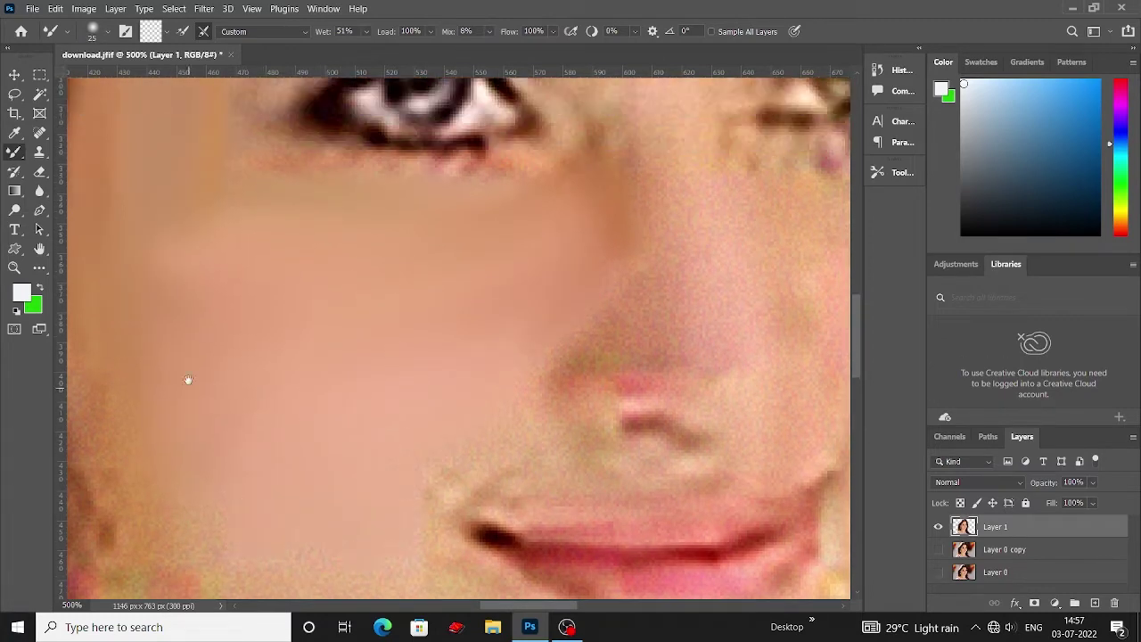
{"action": "scroll", "coordinate": [348, 372], "scroll_direction": "left", "scroll_amount": 2}
{"action": "scroll", "coordinate": [349, 373], "scroll_direction": "down", "scroll_amount": 1}
{"action": "key", "text": "bracketright"}
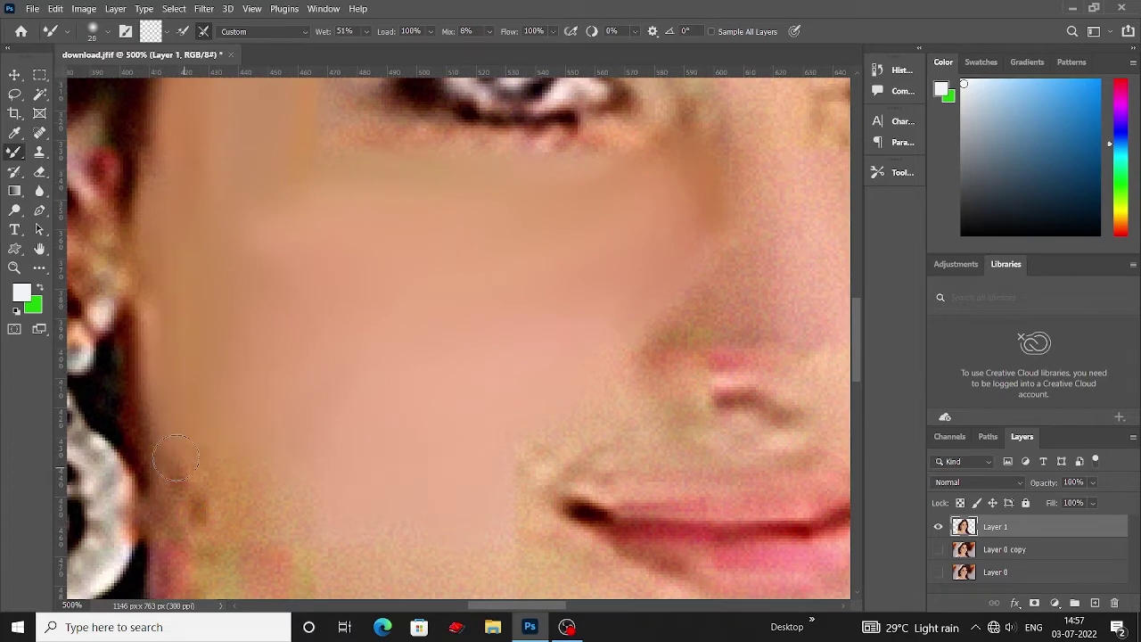
{"action": "scroll", "coordinate": [267, 357], "scroll_direction": "down", "scroll_amount": 1}
{"action": "key", "text": "bracketleft"}
{"action": "scroll", "coordinate": [387, 369], "scroll_direction": "down", "scroll_amount": 3}
{"action": "scroll", "coordinate": [356, 357], "scroll_direction": "down", "scroll_amount": 1}
{"action": "scroll", "coordinate": [324, 350], "scroll_direction": "down", "scroll_amount": 2}
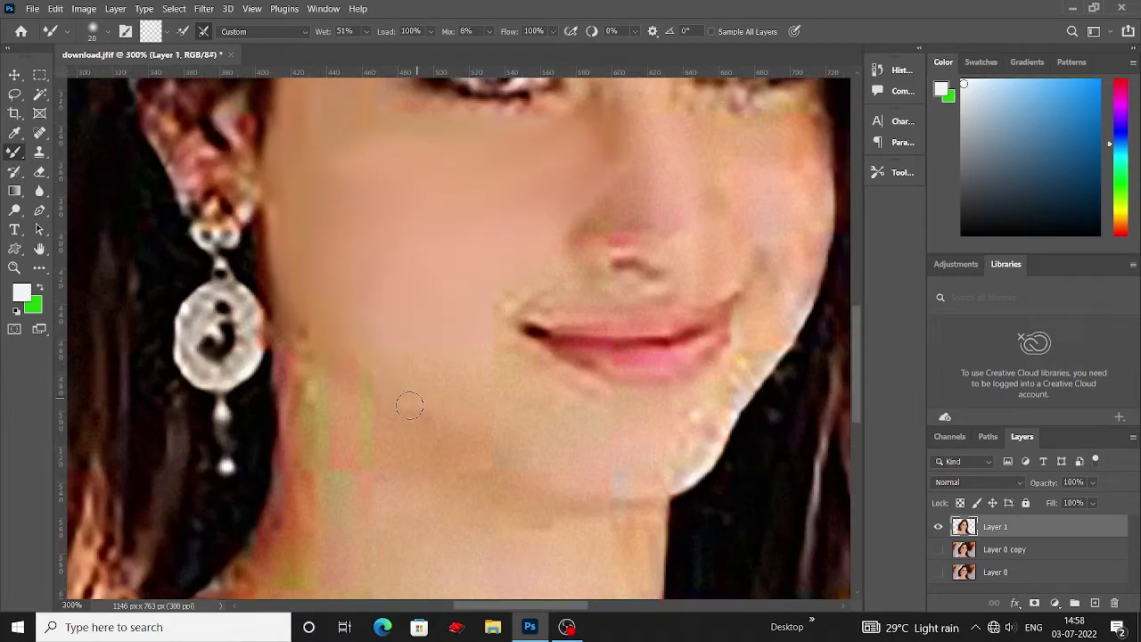
{"action": "key", "text": "bracketright"}
{"action": "key", "text": "bracketright"}
{"action": "key", "text": "bracketright"}
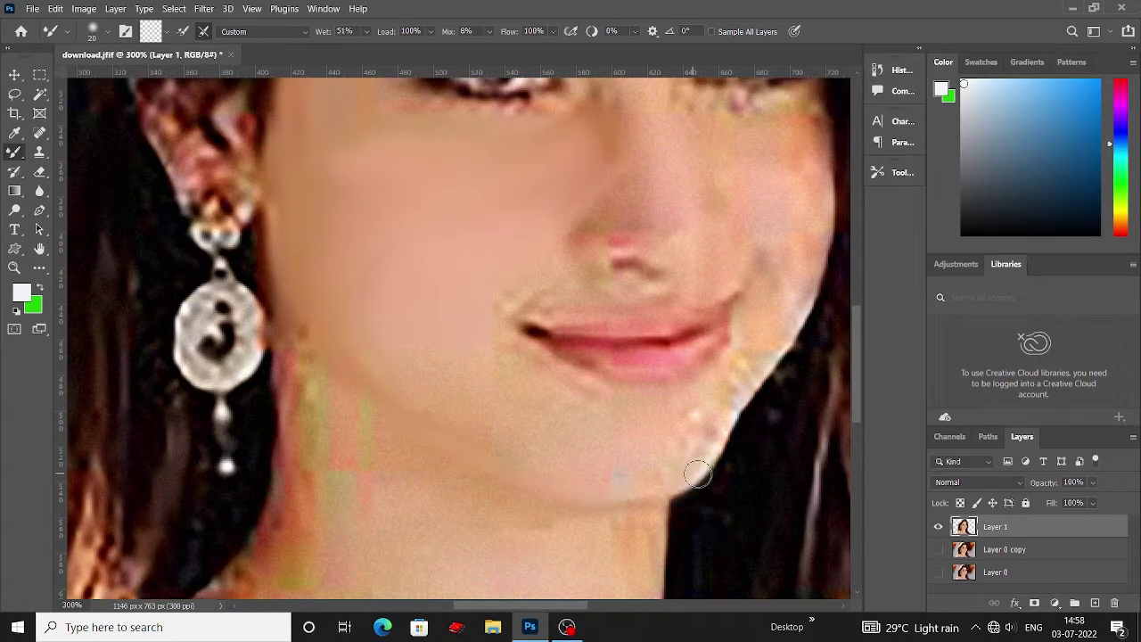
- Start blending the skin around the nose with the brush reduced to size 15
{"action": "scroll", "coordinate": [353, 313], "scroll_direction": "up", "scroll_amount": 3}
{"action": "scroll", "coordinate": [385, 349], "scroll_direction": "up", "scroll_amount": 1}
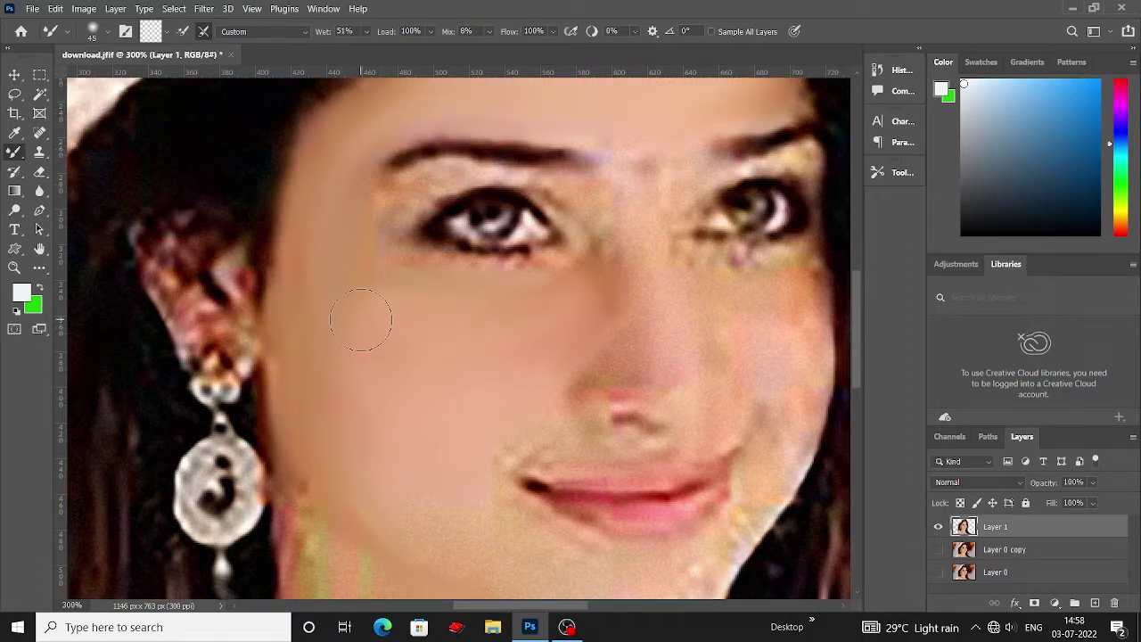
{"action": "scroll", "coordinate": [369, 319], "scroll_direction": "up", "scroll_amount": 1}
{"action": "key", "text": "bracketleft"}
{"action": "key", "text": "bracketleft"}
{"action": "key", "text": "bracketleft"}
{"action": "scroll", "coordinate": [346, 281], "scroll_direction": "up", "scroll_amount": 2}
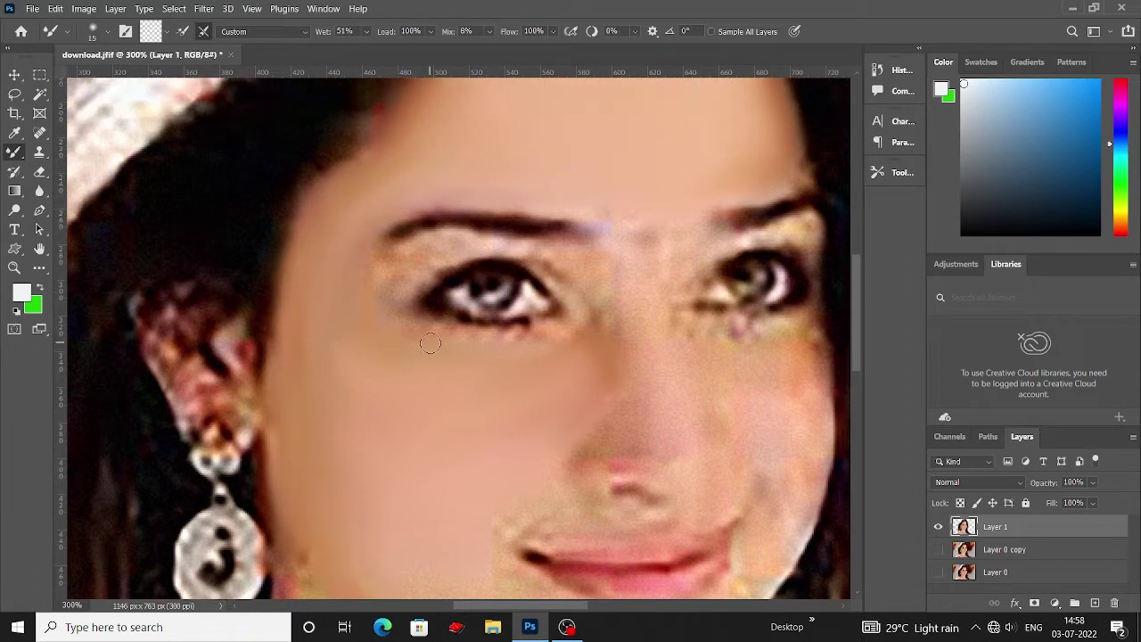
{"action": "scroll", "coordinate": [535, 268], "scroll_direction": "down", "scroll_amount": 2}
{"action": "scroll", "coordinate": [670, 240], "scroll_direction": "down", "scroll_amount": 1}
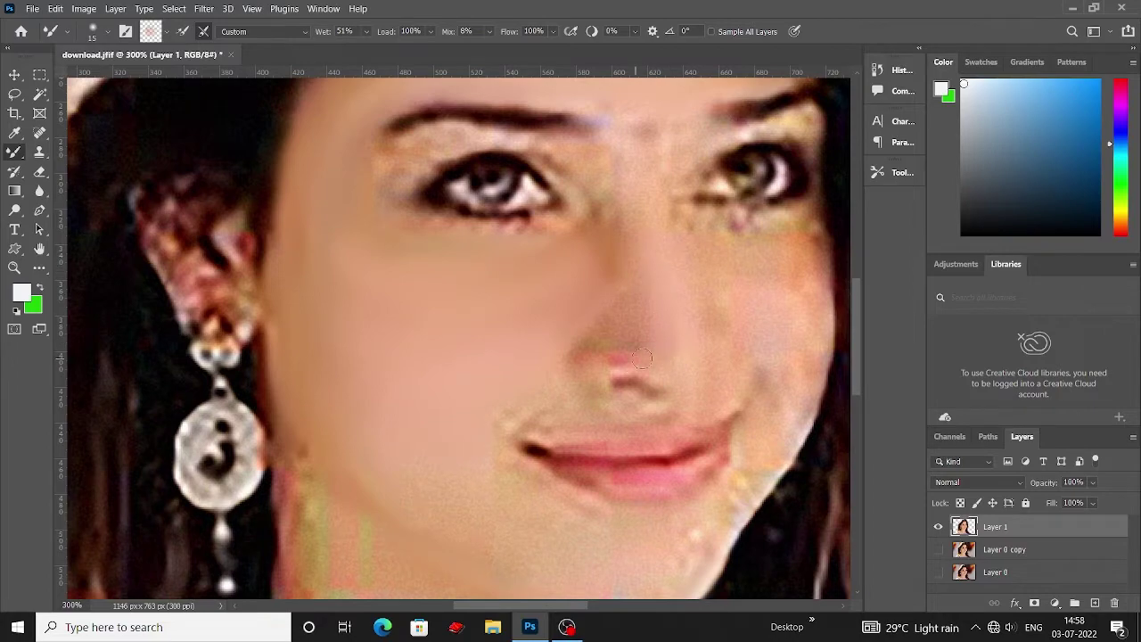
{"action": "scroll", "coordinate": [689, 361], "scroll_direction": "down", "scroll_amount": 2}
{"action": "scroll", "coordinate": [692, 338], "scroll_direction": "down", "scroll_amount": 2}
{"action": "scroll", "coordinate": [693, 342], "scroll_direction": "up", "scroll_amount": 2}
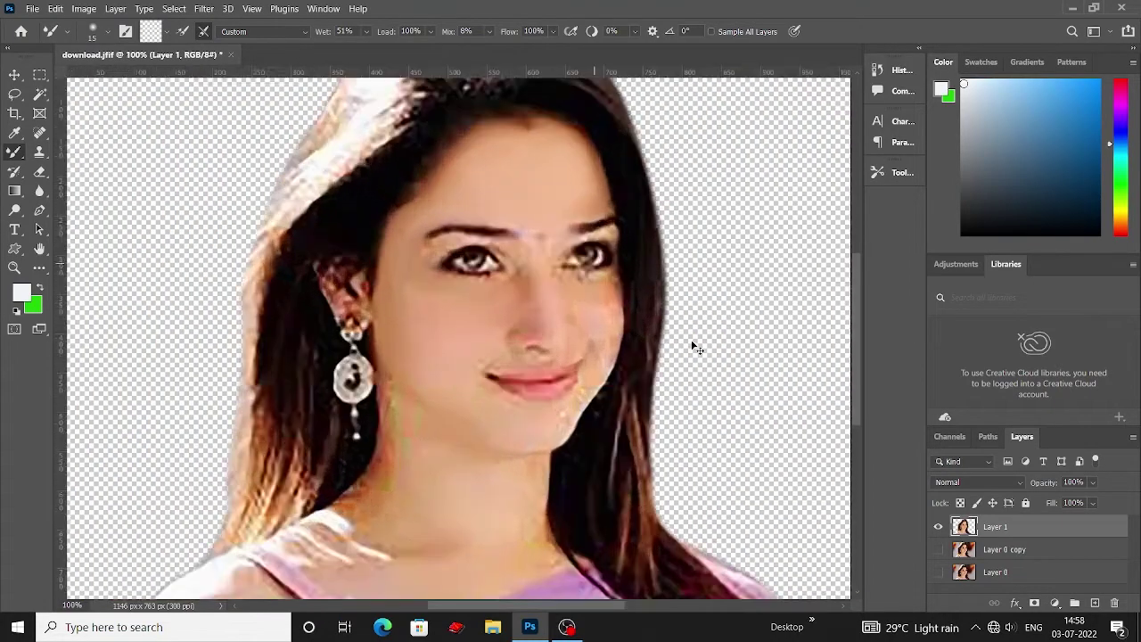
{"action": "scroll", "coordinate": [692, 344], "scroll_direction": "up", "scroll_amount": 2}
{"action": "scroll", "coordinate": [500, 346], "scroll_direction": "down", "scroll_amount": 1}
- Blend the skin around the nose with fine brush sizes 9 to 15
{"action": "scroll", "coordinate": [535, 310], "scroll_direction": "up", "scroll_amount": 1}
{"action": "key", "text": "bracketleft"}
{"action": "key", "text": "bracketleft"}
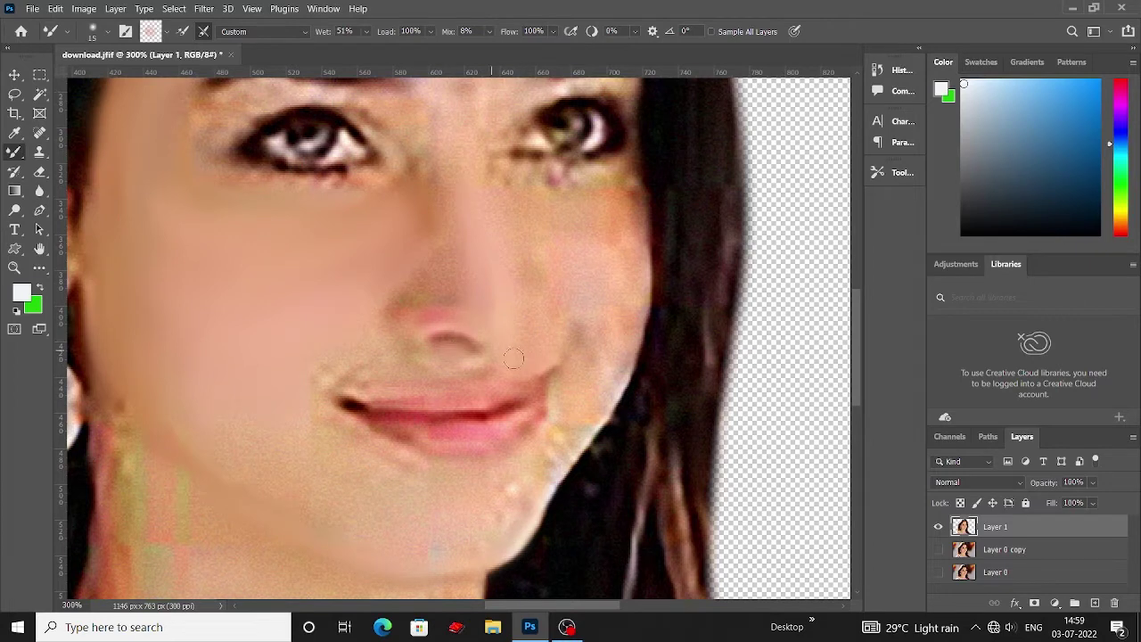
{"action": "scroll", "coordinate": [514, 359], "scroll_direction": "up", "scroll_amount": 1}
{"action": "key", "text": "bracketleft"}
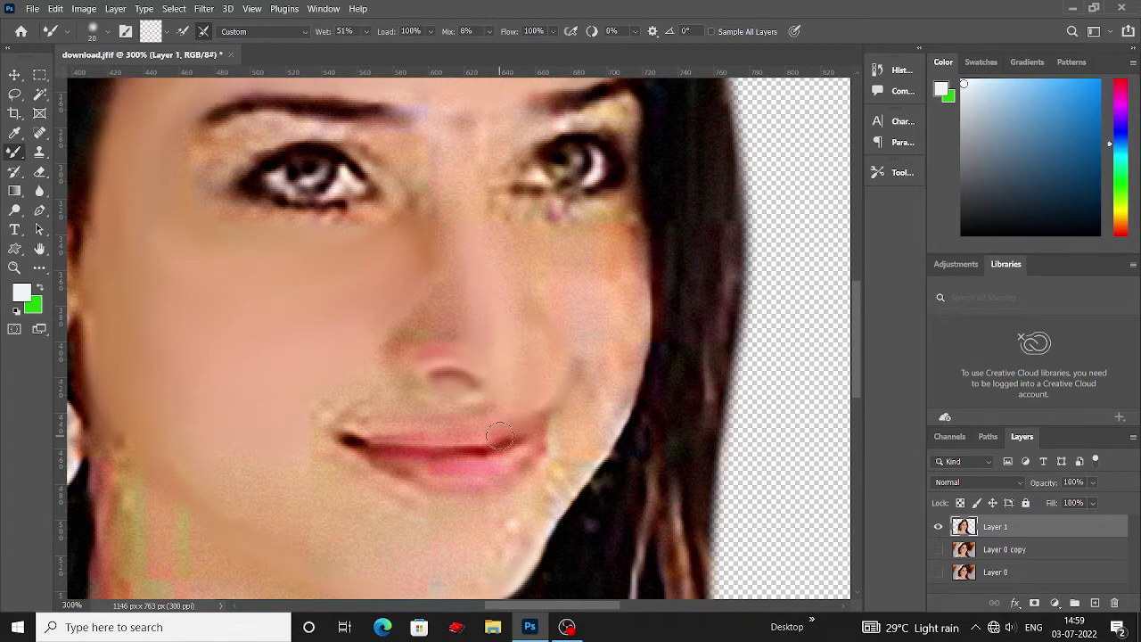
{"action": "scroll", "coordinate": [410, 433], "scroll_direction": "down", "scroll_amount": 1}
{"action": "key", "text": "bracketright"}
{"action": "key", "text": "bracketright"}
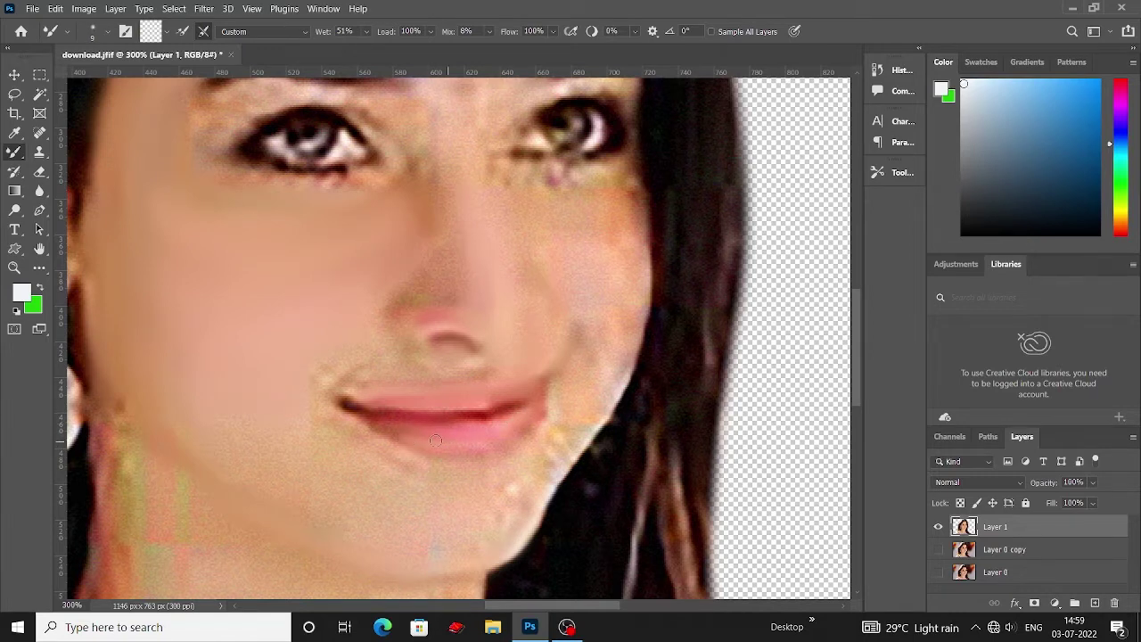
{"action": "scroll", "coordinate": [524, 430], "scroll_direction": "down", "scroll_amount": 1}
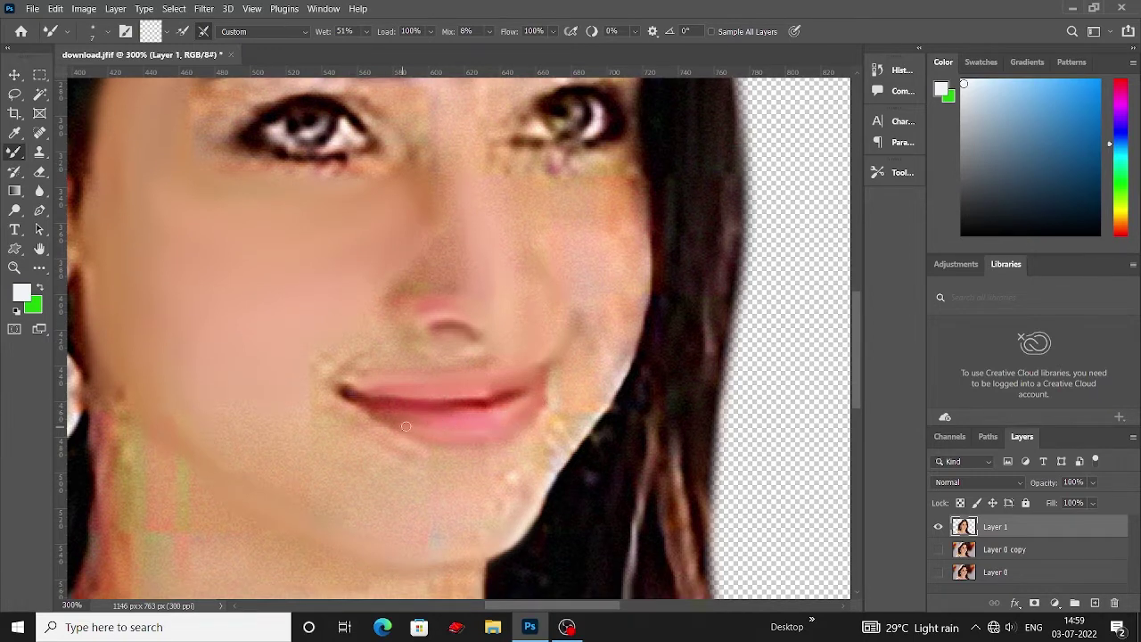
{"action": "scroll", "coordinate": [533, 387], "scroll_direction": "up", "scroll_amount": 2}
{"action": "scroll", "coordinate": [481, 321], "scroll_direction": "down", "scroll_amount": 2}
- Smooth the upper lip and mouth corners using brush sizes 7 to 15
{"action": "key", "text": "bracketleft"}
{"action": "scroll", "coordinate": [433, 242], "scroll_direction": "up", "scroll_amount": 1}
{"action": "key", "text": "bracketright"}
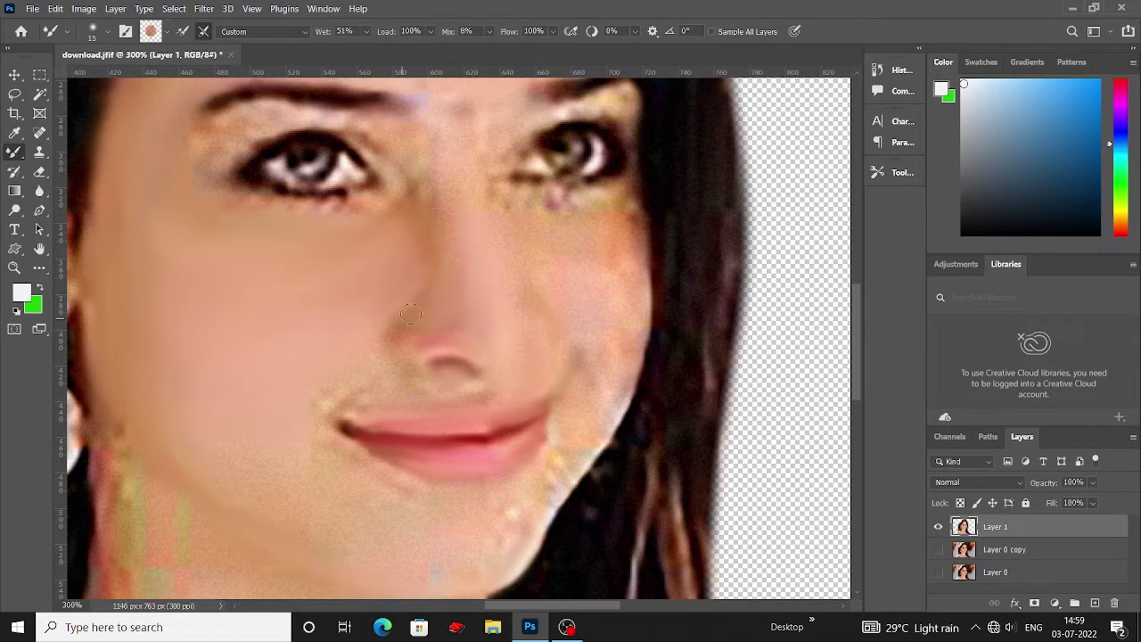
{"action": "scroll", "coordinate": [408, 335], "scroll_direction": "down", "scroll_amount": 1}
{"action": "key", "text": "bracketleft"}
{"action": "key", "text": "bracketleft"}
{"action": "key", "text": "bracketleft"}
{"action": "scroll", "coordinate": [384, 306], "scroll_direction": "down", "scroll_amount": 1}
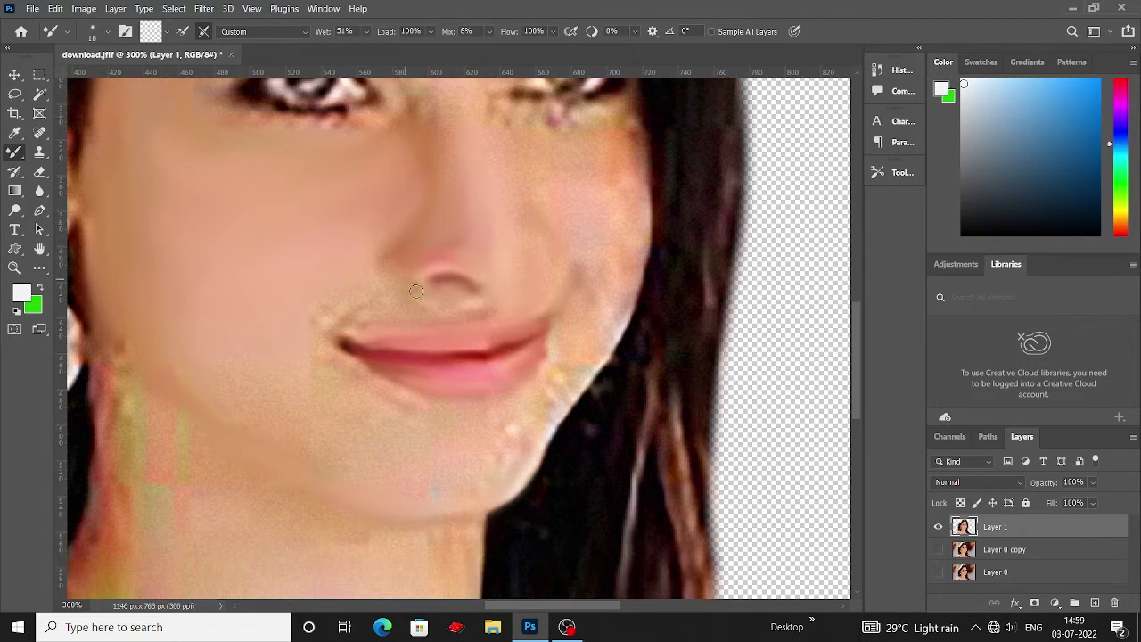
{"action": "scroll", "coordinate": [421, 258], "scroll_direction": "down", "scroll_amount": 1}
{"action": "key", "text": "bracketleft"}
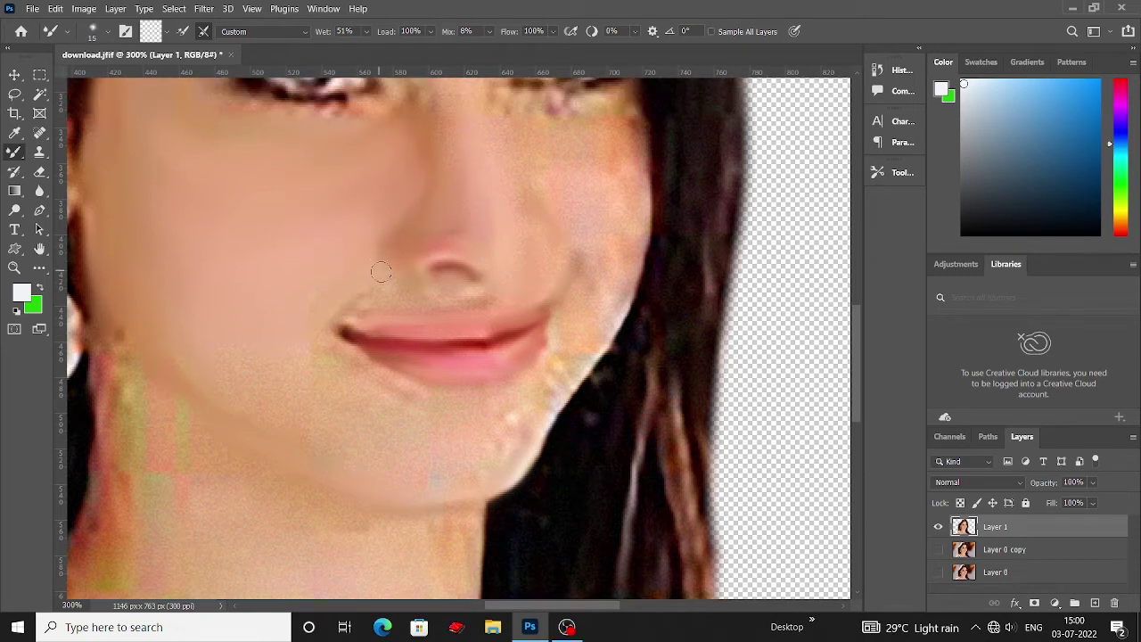
{"action": "scroll", "coordinate": [385, 272], "scroll_direction": "down", "scroll_amount": 1}
- Blend the chin and the cheek below the eye with brush sizes 10 to 30
{"action": "key", "text": "bracketleft"}
{"action": "key", "text": "bracketleft"}
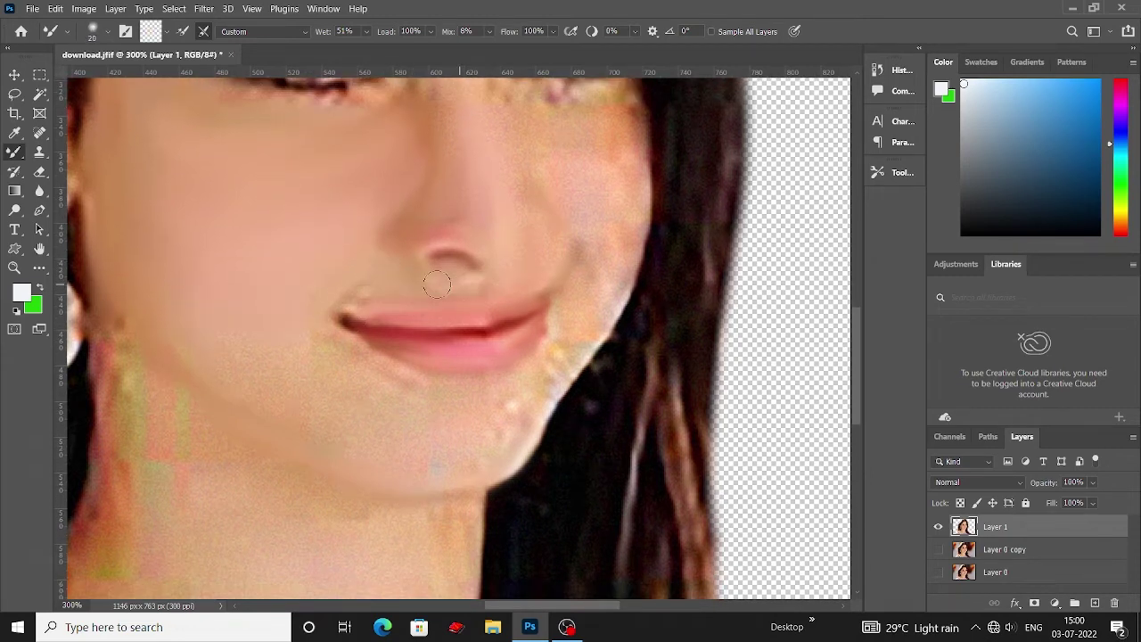
{"action": "scroll", "coordinate": [349, 295], "scroll_direction": "down", "scroll_amount": 1}
{"action": "key", "text": "bracketright"}
{"action": "key", "text": "bracketright"}
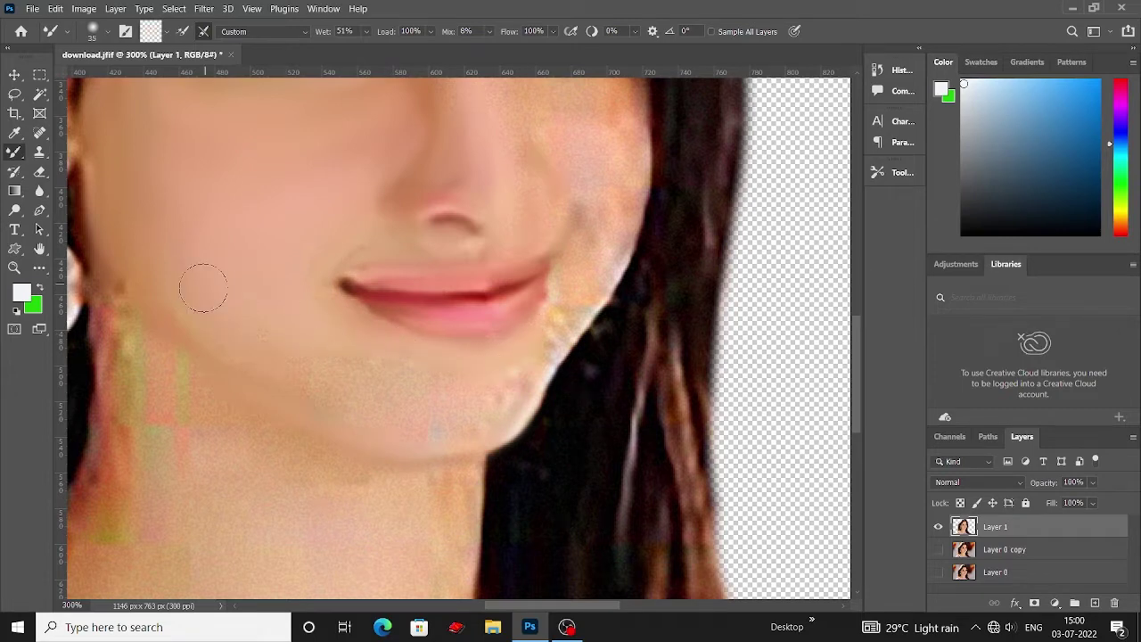
{"action": "scroll", "coordinate": [398, 404], "scroll_direction": "up", "scroll_amount": 1}
{"action": "scroll", "coordinate": [321, 400], "scroll_direction": "up", "scroll_amount": 2}
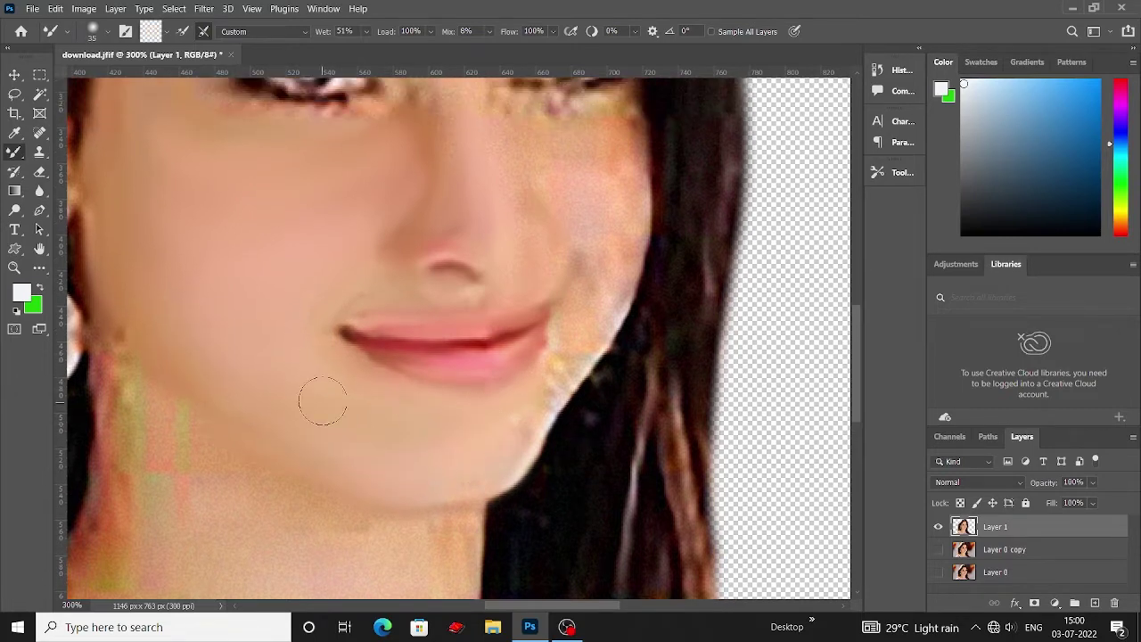
{"action": "key", "text": "bracketleft"}
{"action": "scroll", "coordinate": [214, 341], "scroll_direction": "up", "scroll_amount": 6}
{"action": "scroll", "coordinate": [408, 357], "scroll_direction": "right", "scroll_amount": 4}
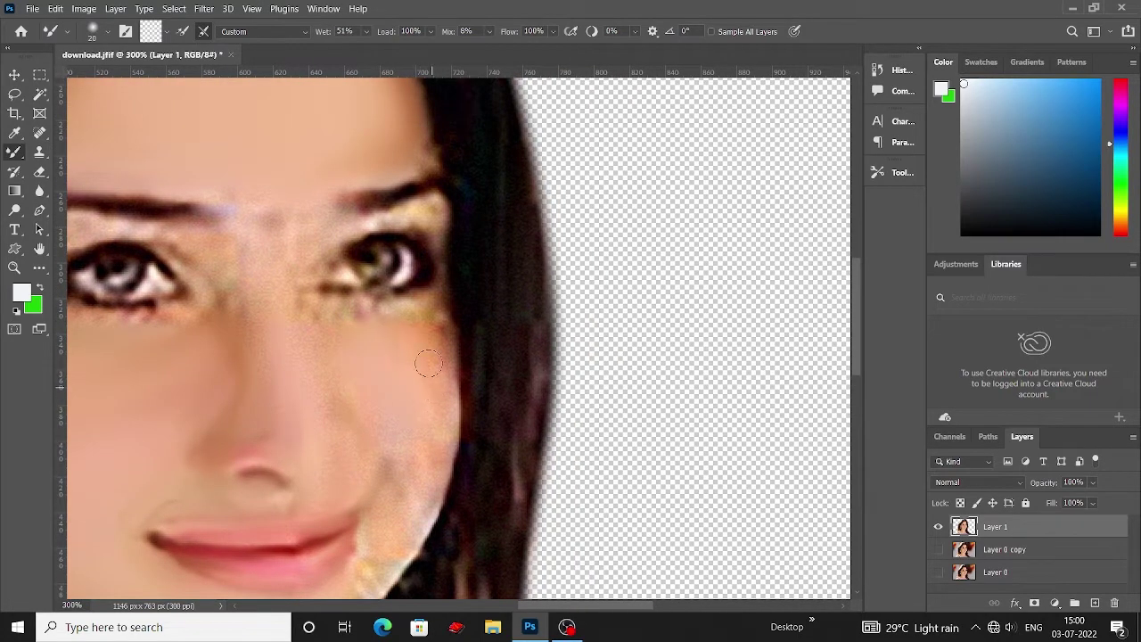
- Smooth the nose bridge and jawline with a size-10 or smaller Mixer Brush
{"action": "key", "text": "bracketleft"}
{"action": "left_click_drag", "start_coordinate": [423, 367], "coordinate": [428, 517]}
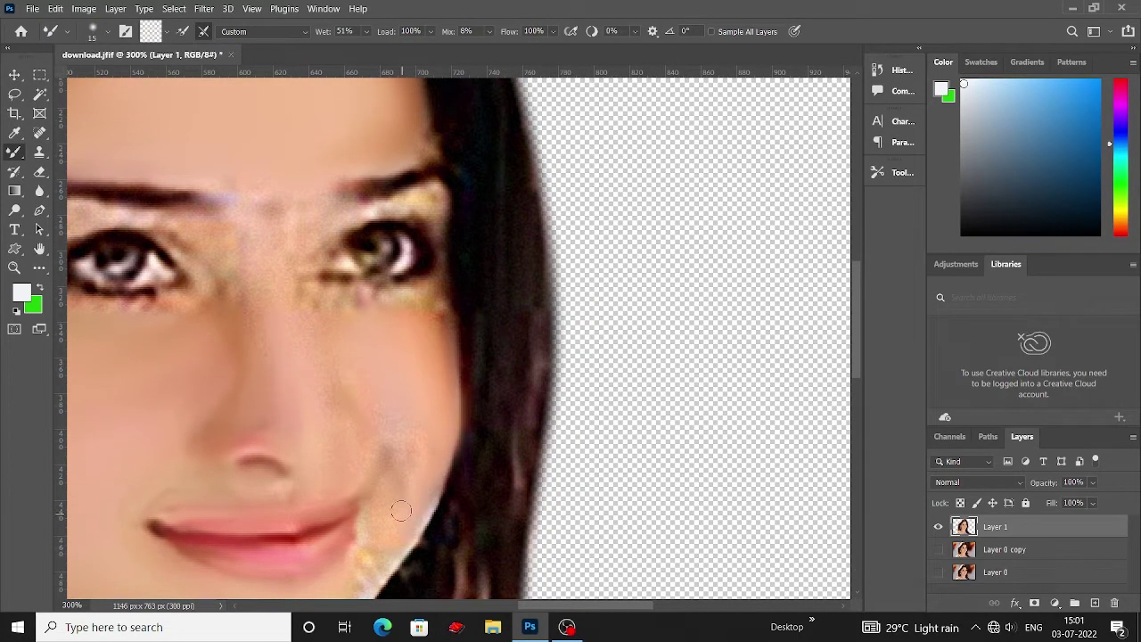
{"action": "scroll", "coordinate": [401, 535], "scroll_direction": "down", "scroll_amount": 2}
{"action": "scroll", "coordinate": [375, 481], "scroll_direction": "down", "scroll_amount": 3}
{"action": "key", "text": "bracketleft"}
{"action": "key", "text": "bracketleft"}
{"action": "key", "text": "bracketleft"}
{"action": "scroll", "coordinate": [338, 554], "scroll_direction": "down", "scroll_amount": 2}
{"action": "key", "text": "bracketright"}
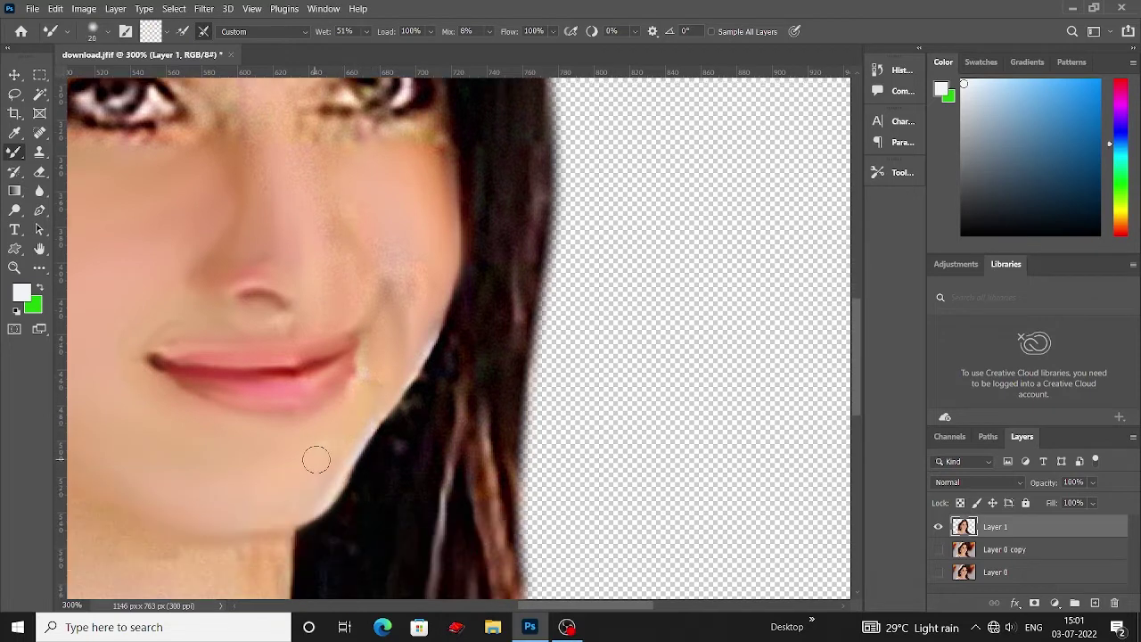
{"action": "scroll", "coordinate": [293, 493], "scroll_direction": "up", "scroll_amount": 2}
- Blend the skin between the eyes and under the right eye with a progressively smaller brush
{"action": "key", "text": "bracketleft"}
{"action": "scroll", "coordinate": [392, 382], "scroll_direction": "right", "scroll_amount": 1}
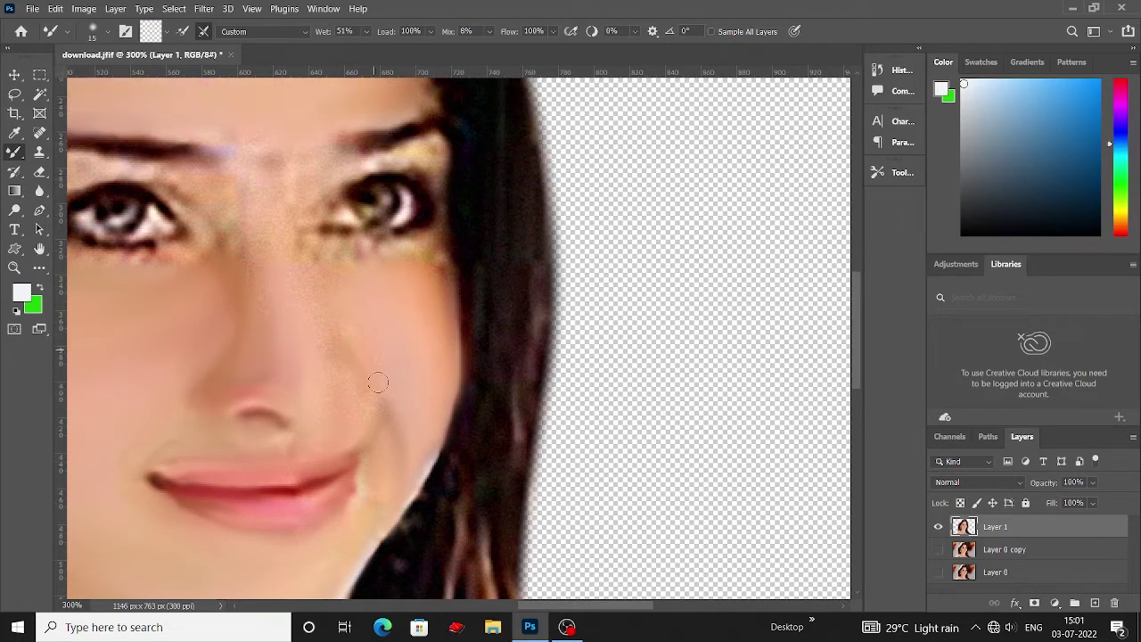
{"action": "scroll", "coordinate": [356, 370], "scroll_direction": "up", "scroll_amount": 2}
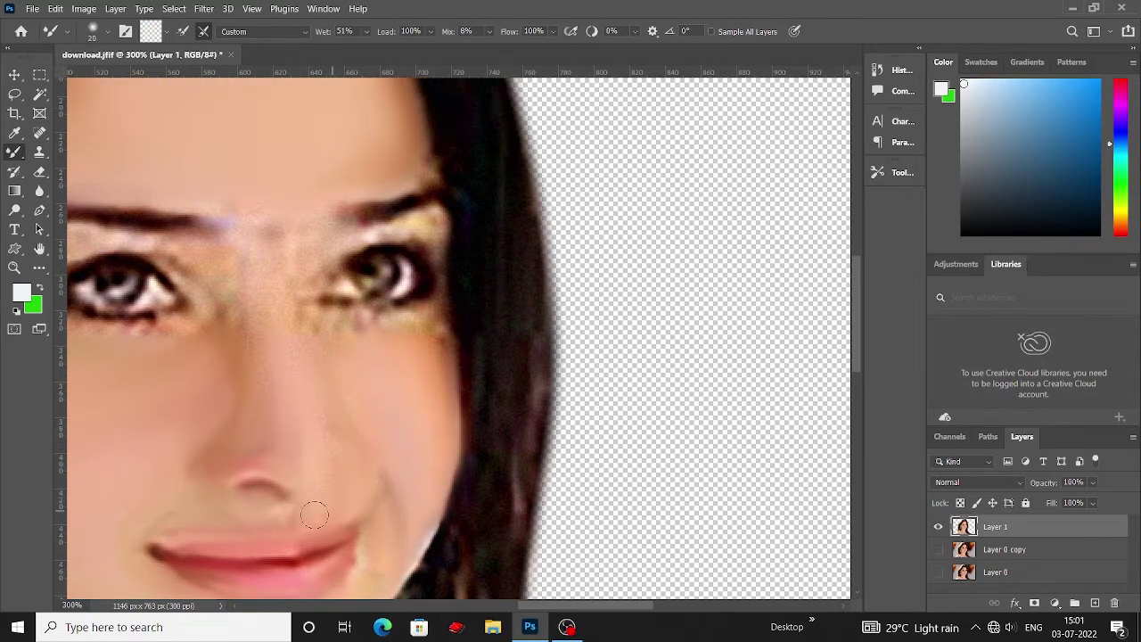
{"action": "scroll", "coordinate": [346, 468], "scroll_direction": "up", "scroll_amount": 2}
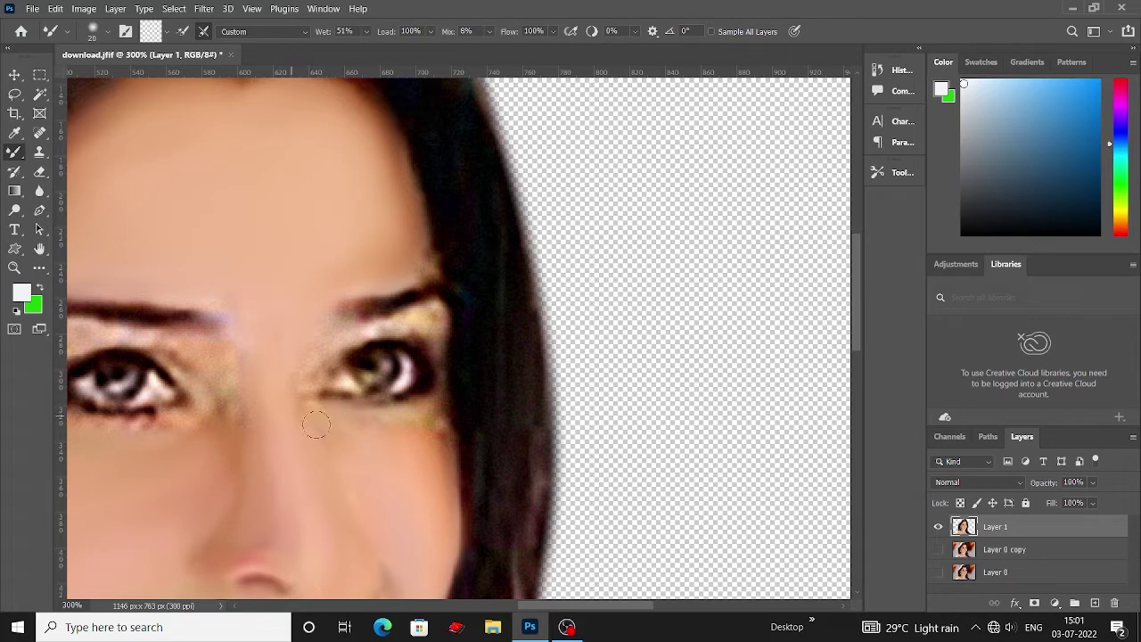
{"action": "key", "text": "bracketleft"}
{"action": "key", "text": "bracketright"}
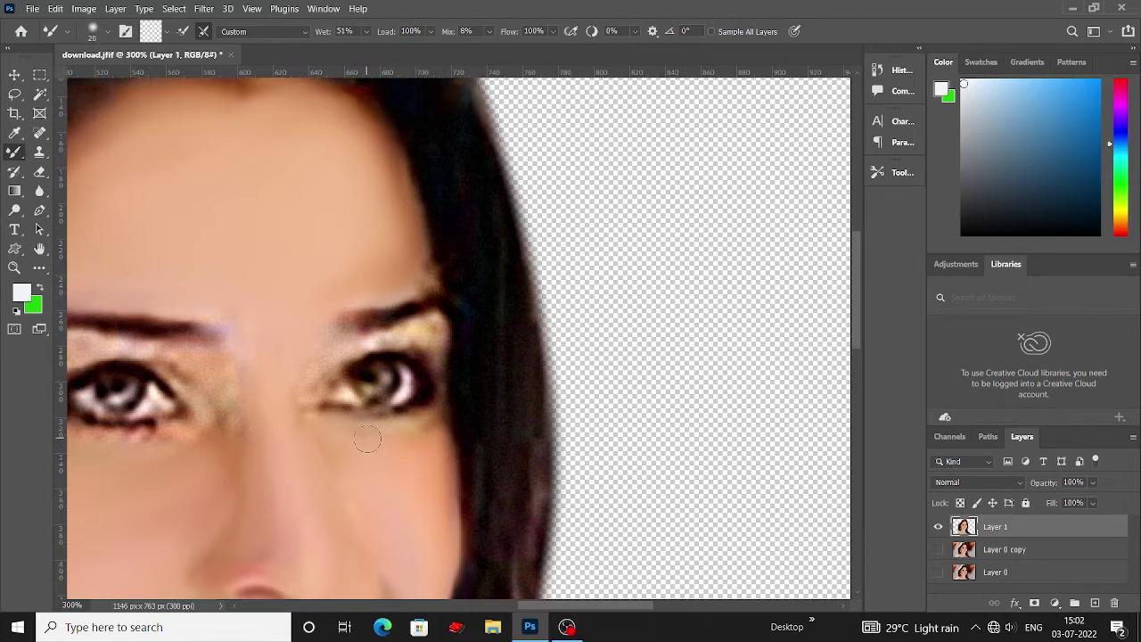
{"action": "key", "text": "bracketleft"}
{"action": "scroll", "coordinate": [319, 392], "scroll_direction": "up", "scroll_amount": 1}
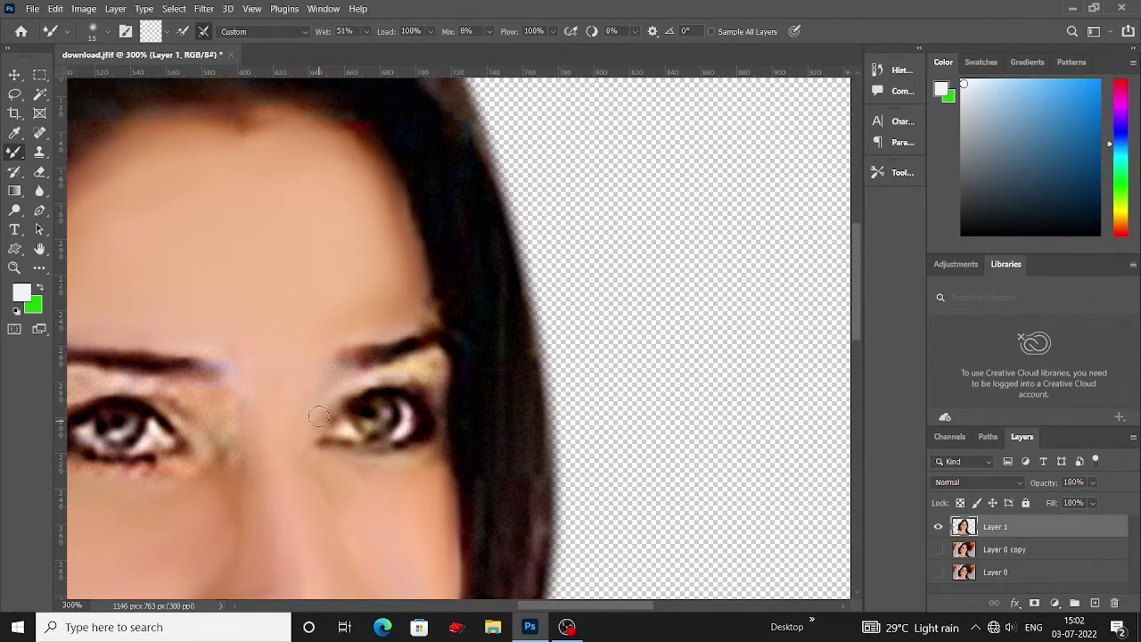
{"action": "key", "text": "bracketleft"}
{"action": "scroll", "coordinate": [298, 522], "scroll_direction": "up", "scroll_amount": 2}
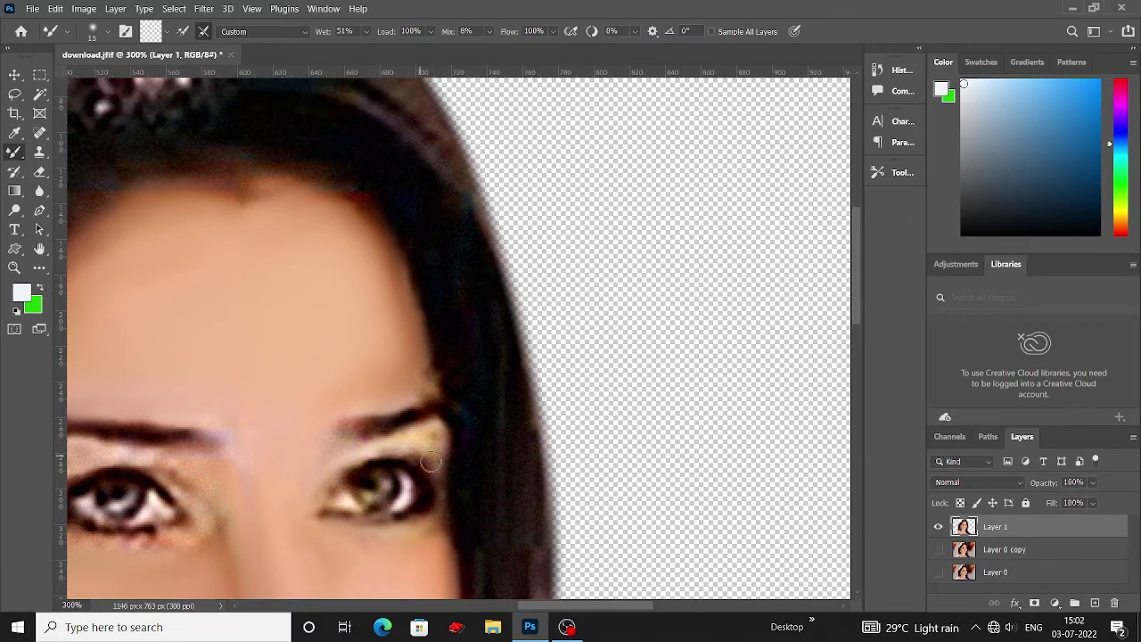
{"action": "key", "text": "ctrl+plus"}
- Zoom to 700% on the eye and soften the upper eyelid
{"action": "key", "text": "ctrl+plus"}
{"action": "key", "text": "ctrl+plus"}
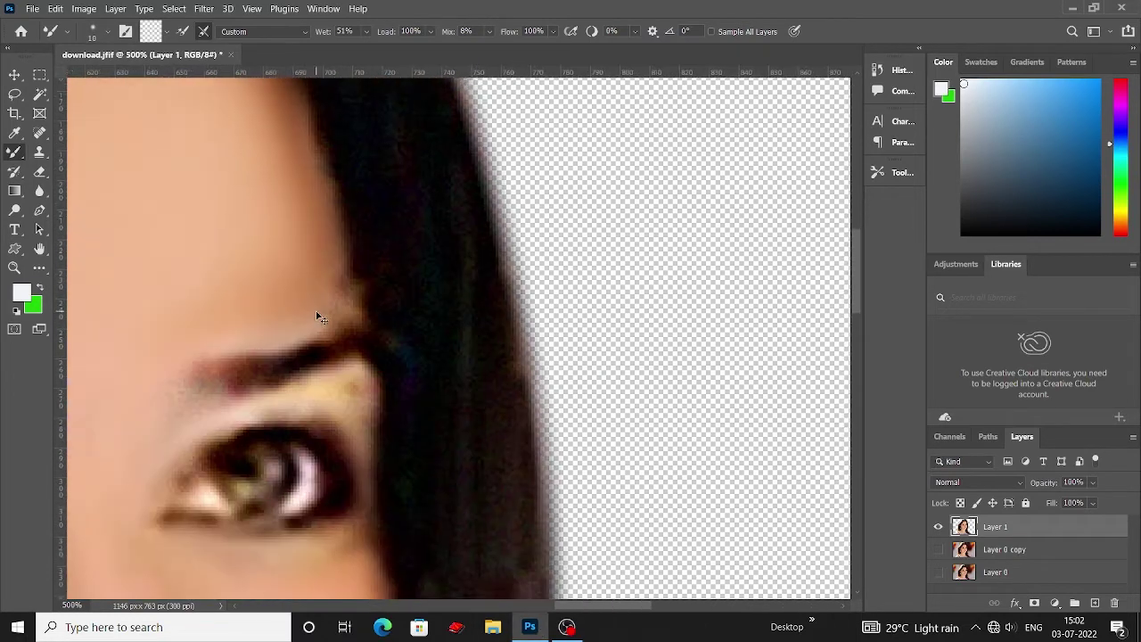
{"action": "key", "text": "ctrl+plus"}
{"action": "scroll", "coordinate": [316, 311], "scroll_direction": "left", "scroll_amount": 3}
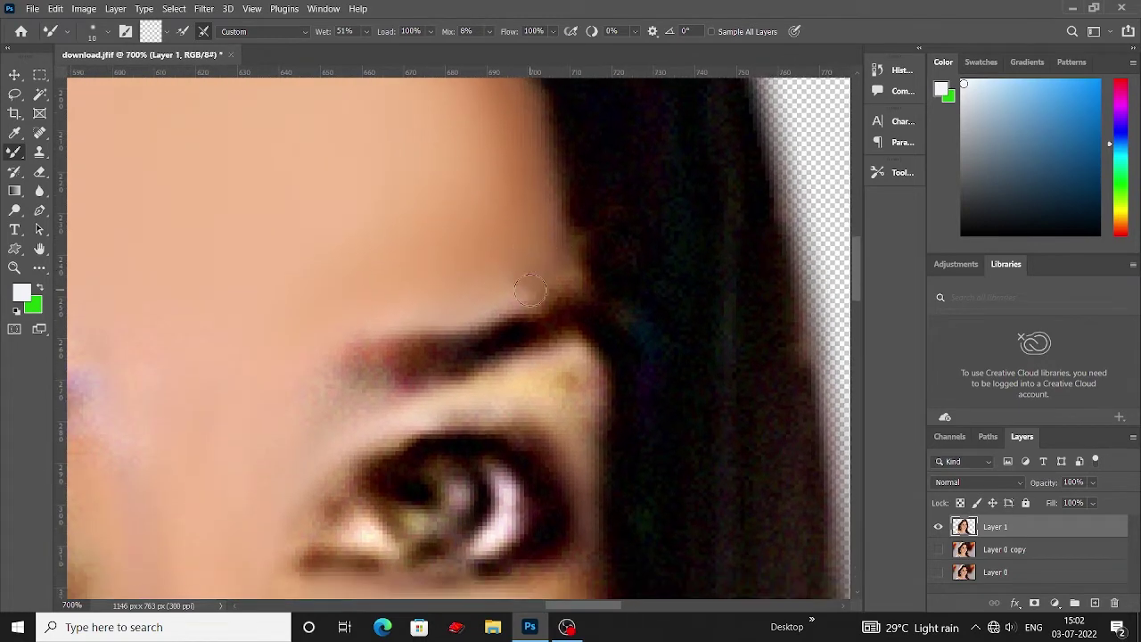
{"action": "scroll", "coordinate": [258, 343], "scroll_direction": "down", "scroll_amount": 1}
{"action": "key", "text": "bracketright"}
{"action": "scroll", "coordinate": [357, 285], "scroll_direction": "left", "scroll_amount": 2}
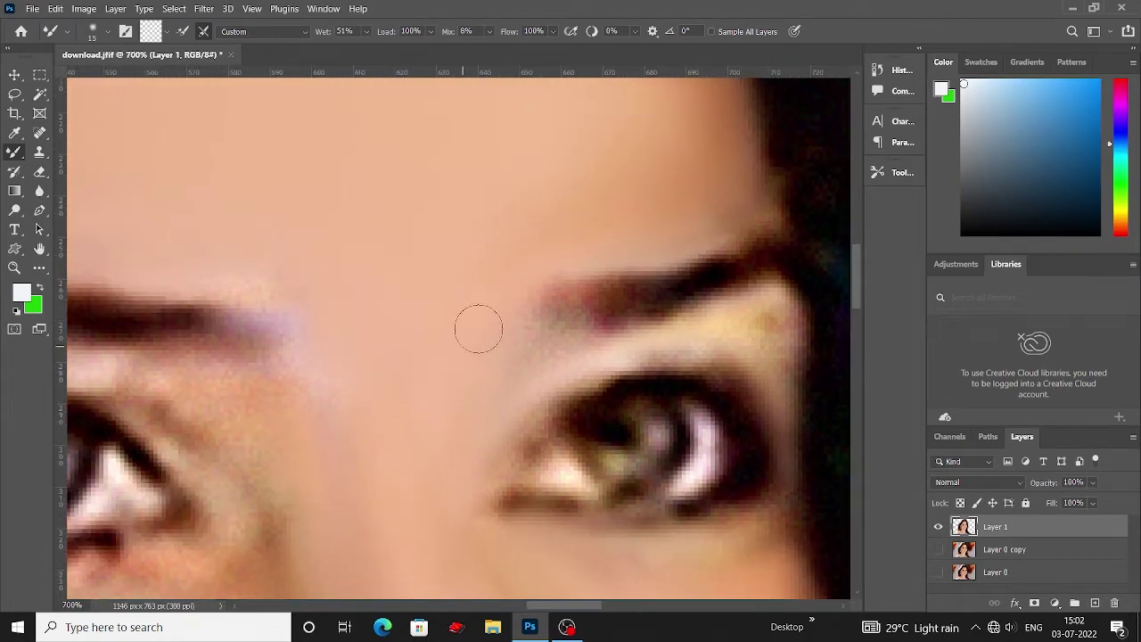
{"action": "scroll", "coordinate": [790, 336], "scroll_direction": "down", "scroll_amount": 1}
{"action": "left_click_drag", "start_coordinate": [758, 308], "coordinate": [723, 327]}
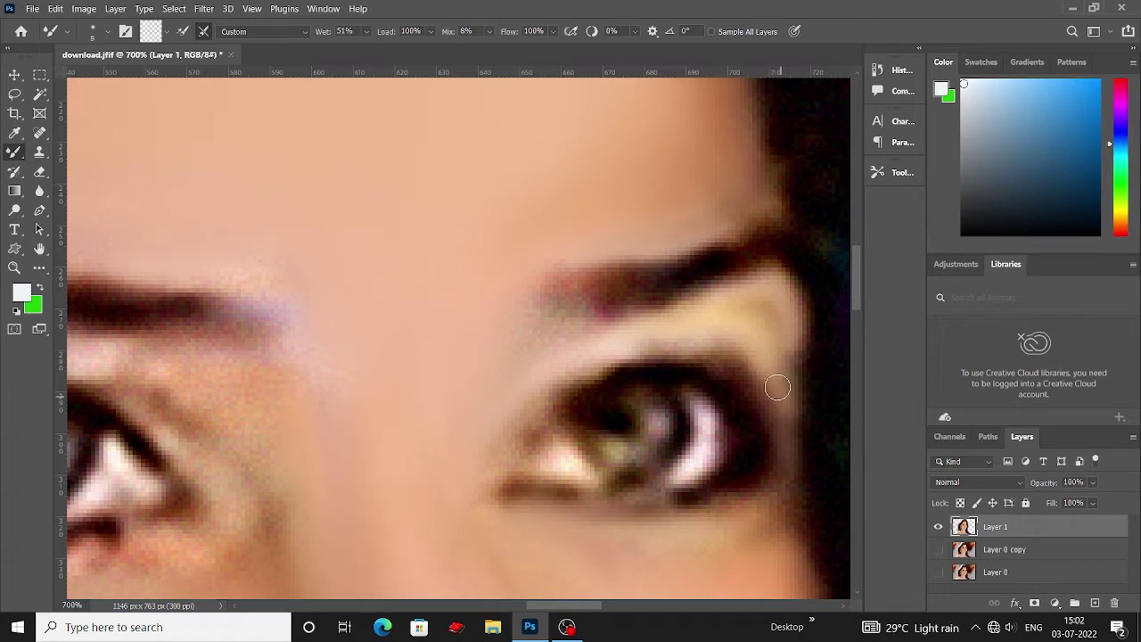
- Lighten and smooth the eyelids of both eyes with a smaller brush
{"action": "key", "text": "bracketleft"}
{"action": "scroll", "coordinate": [614, 460], "scroll_direction": "down", "scroll_amount": 1}
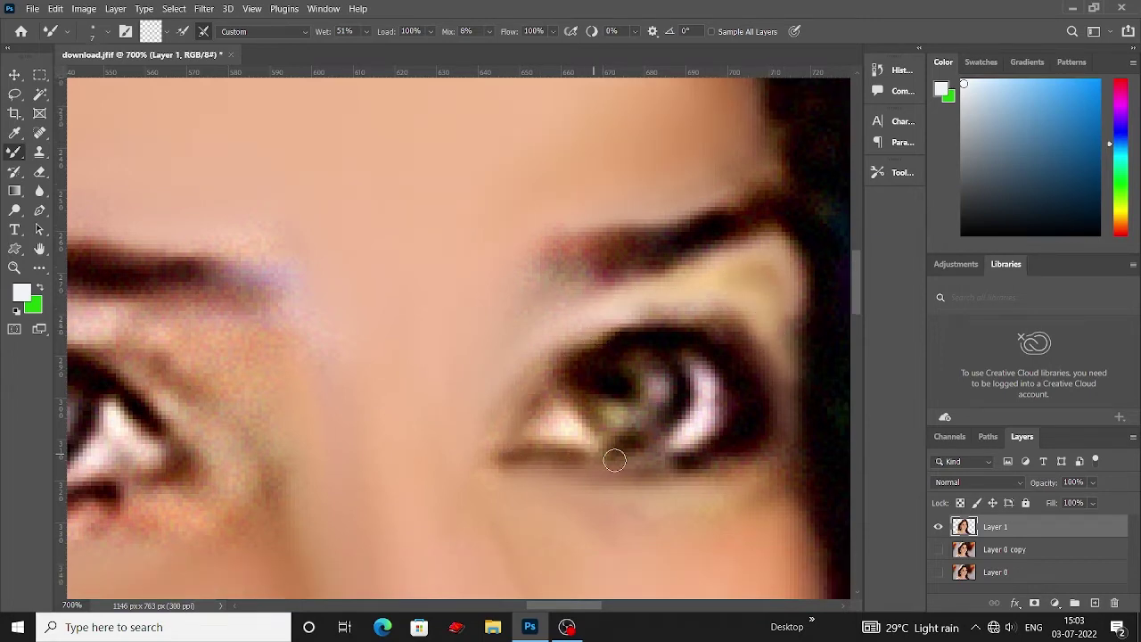
{"action": "scroll", "coordinate": [740, 438], "scroll_direction": "up", "scroll_amount": 1}
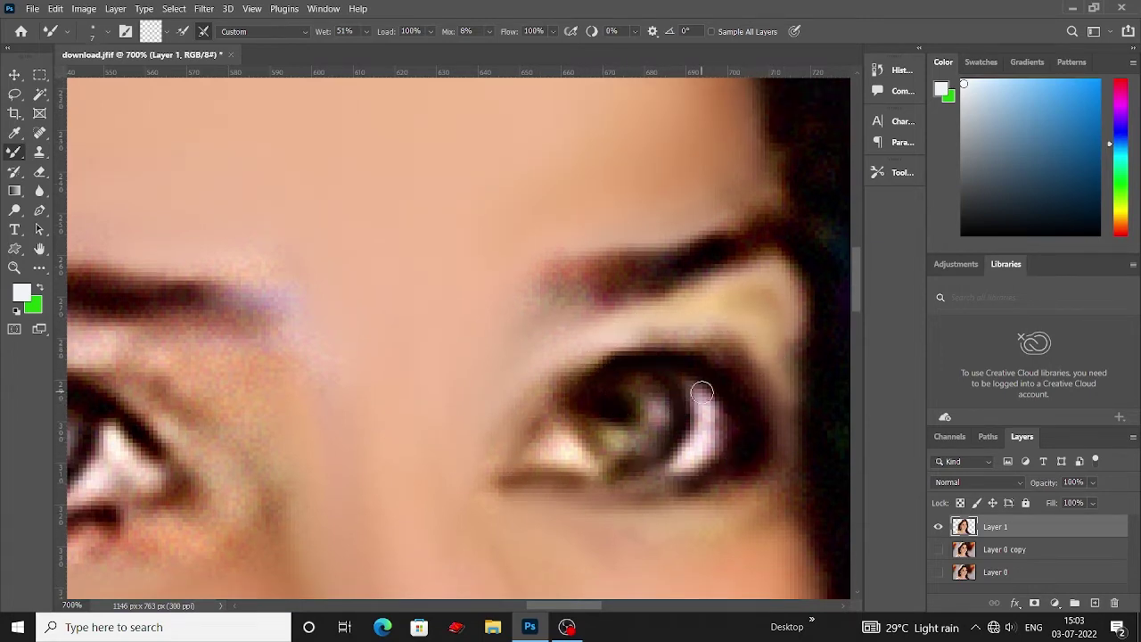
{"action": "scroll", "coordinate": [563, 446], "scroll_direction": "up", "scroll_amount": 1}
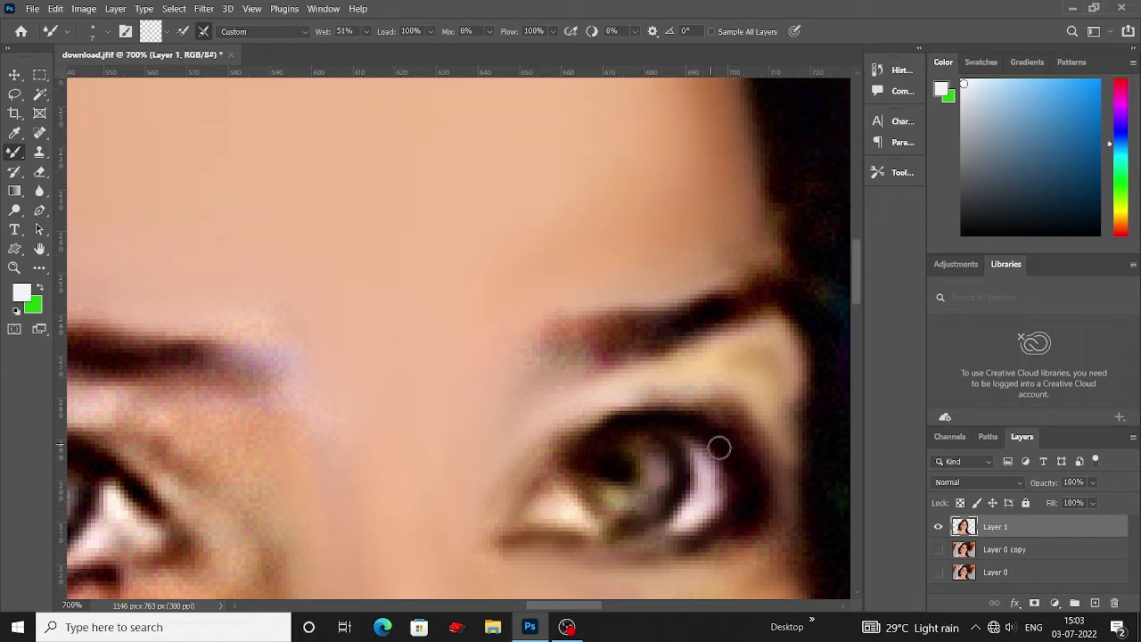
{"action": "scroll", "coordinate": [415, 410], "scroll_direction": "left", "scroll_amount": 3}
{"action": "scroll", "coordinate": [415, 410], "scroll_direction": "down", "scroll_amount": 1}
- Blend the iris and darken the outer upper eyelid, lower lash line and outer corner
{"action": "key", "text": "bracketleft"}
{"action": "key", "text": "bracketleft"}
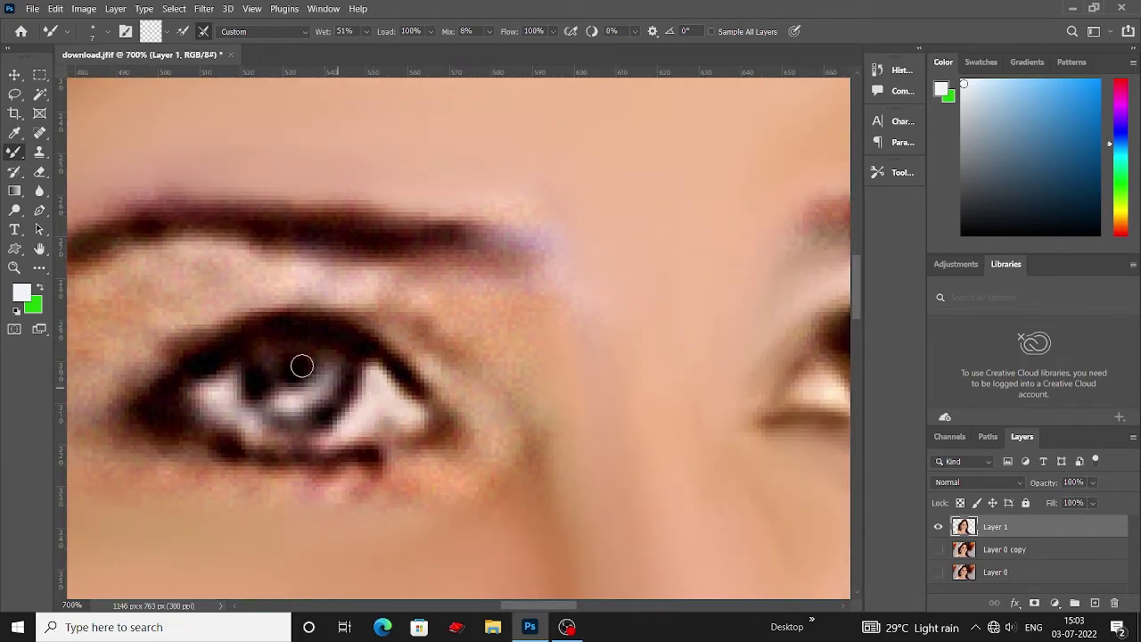
{"action": "left_click_drag", "start_coordinate": [342, 371], "coordinate": [252, 381]}
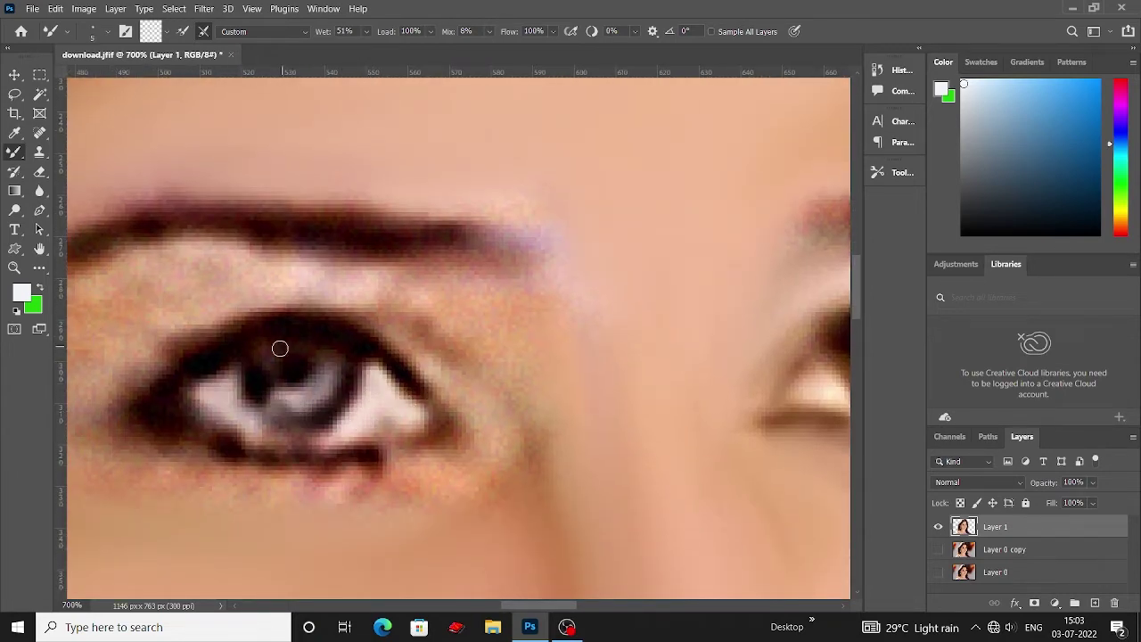
{"action": "left_click_drag", "start_coordinate": [315, 323], "coordinate": [441, 415]}
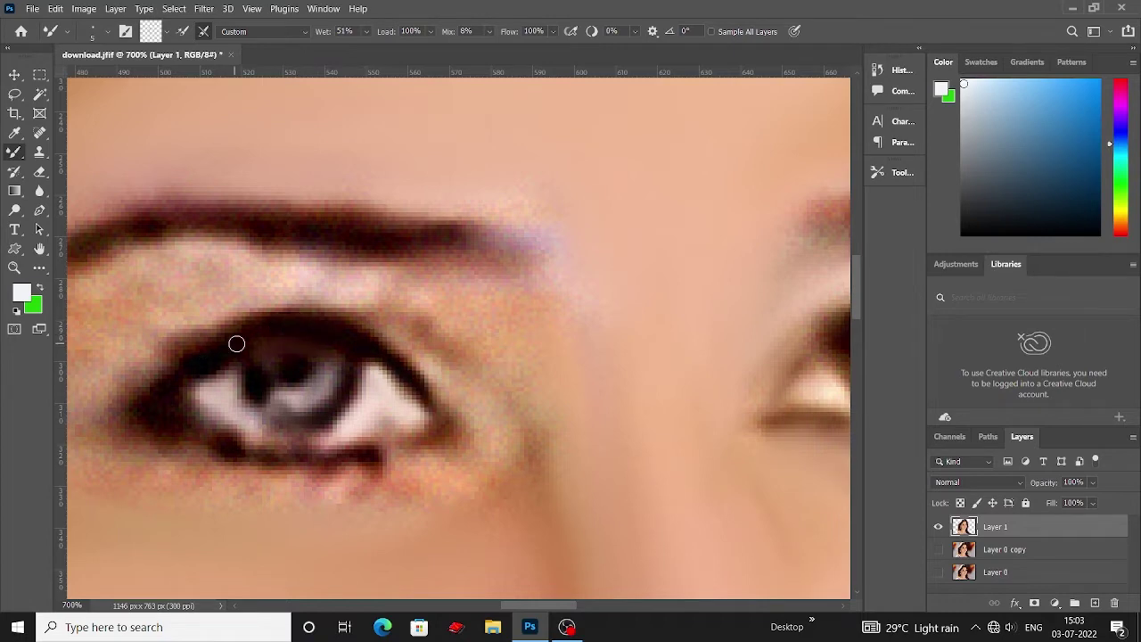
{"action": "mouse_move", "coordinate": [275, 459]}
{"action": "left_mouse_down"}
{"action": "mouse_move", "coordinate": [303, 461]}
{"action": "mouse_move", "coordinate": [178, 433]}
{"action": "left_mouse_up"}
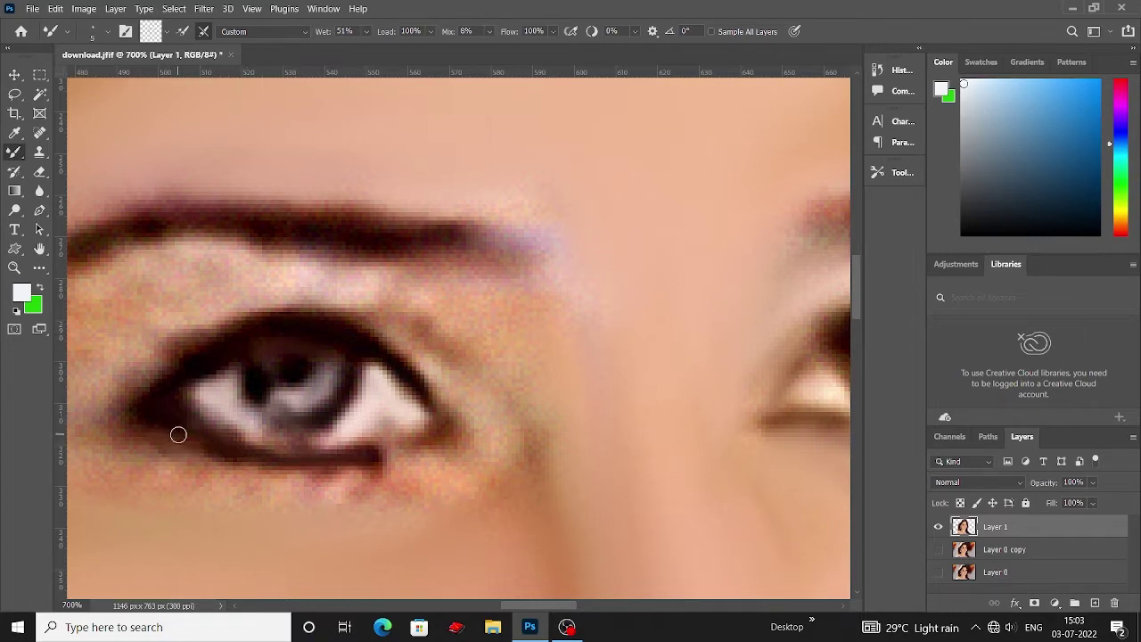
{"action": "scroll", "coordinate": [179, 433], "scroll_direction": "up", "scroll_amount": 2}
{"action": "mouse_move", "coordinate": [392, 410]}
{"action": "left_mouse_down"}
{"action": "mouse_move", "coordinate": [443, 438]}
{"action": "mouse_move", "coordinate": [458, 475]}
{"action": "left_mouse_up"}
{"action": "scroll", "coordinate": [457, 475], "scroll_direction": "right", "scroll_amount": 3}
- Soften the skin below the outer eye corner and tone down the white iris highlight
{"action": "scroll", "coordinate": [181, 476], "scroll_direction": "right", "scroll_amount": 3}
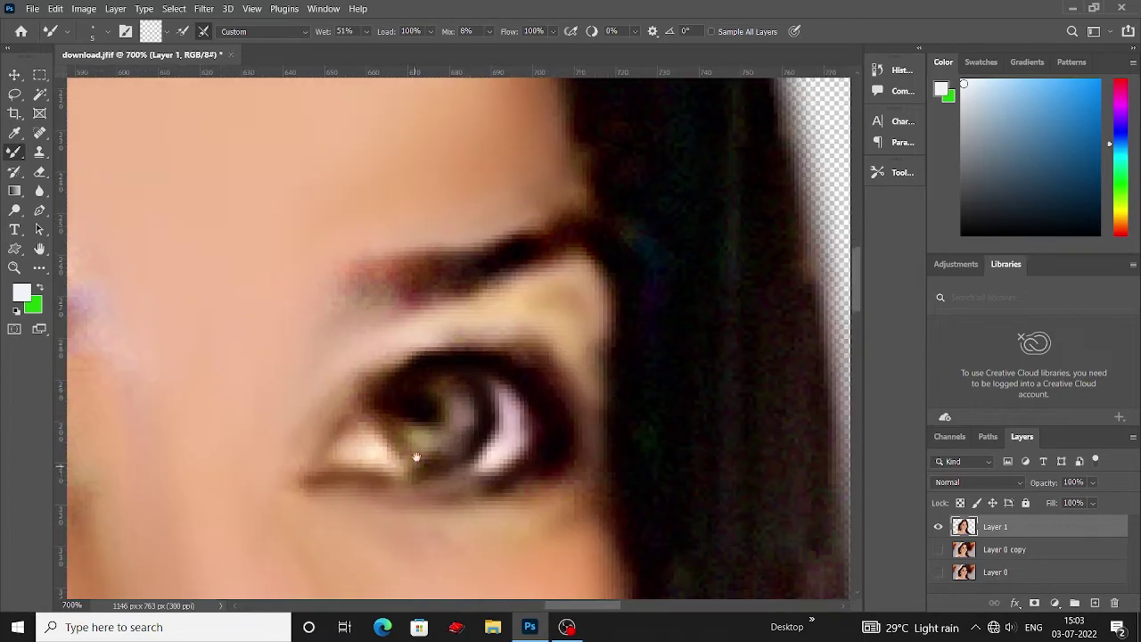
{"action": "scroll", "coordinate": [517, 455], "scroll_direction": "right", "scroll_amount": 2}
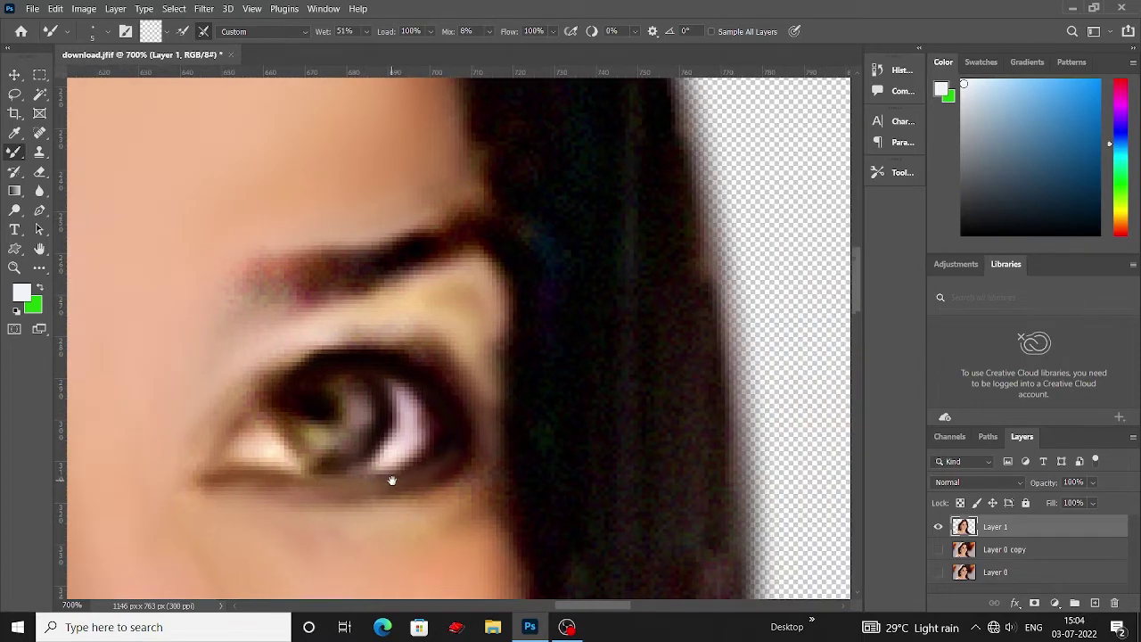
{"action": "scroll", "coordinate": [494, 447], "scroll_direction": "down", "scroll_amount": 1}
{"action": "mouse_move", "coordinate": [510, 399]}
{"action": "left_mouse_down"}
{"action": "mouse_move", "coordinate": [479, 468]}
{"action": "mouse_move", "coordinate": [447, 410]}
{"action": "left_mouse_up"}
{"action": "scroll", "coordinate": [368, 482], "scroll_direction": "left", "scroll_amount": 2}
{"action": "scroll", "coordinate": [435, 435], "scroll_direction": "up", "scroll_amount": 1}
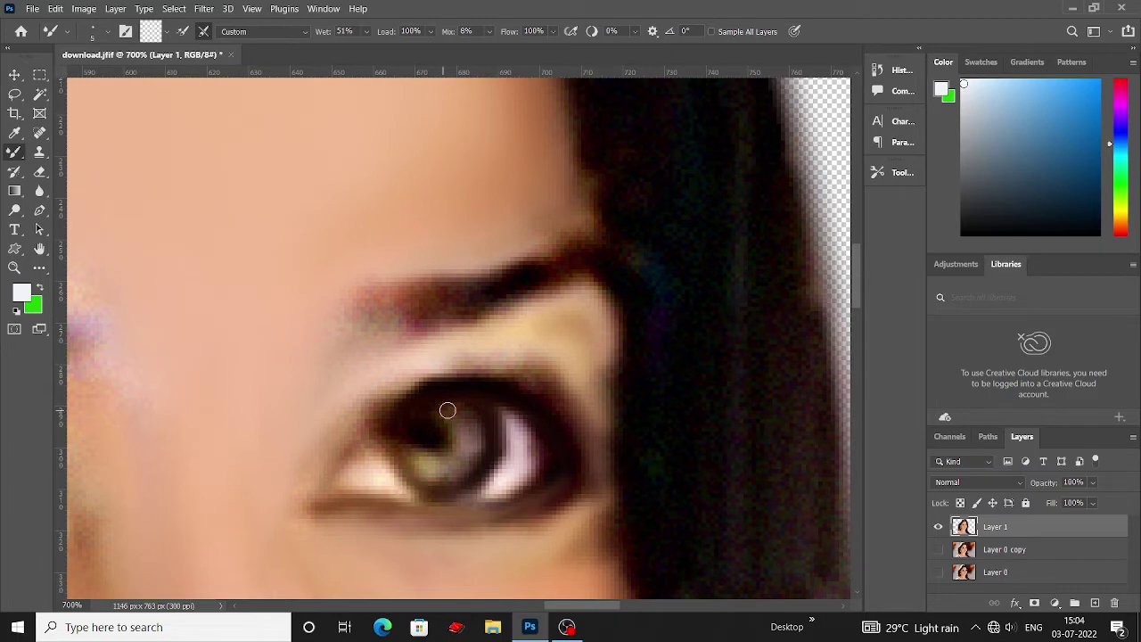
{"action": "left_click_drag", "start_coordinate": [505, 431], "coordinate": [517, 469]}
{"action": "key", "text": "super"}
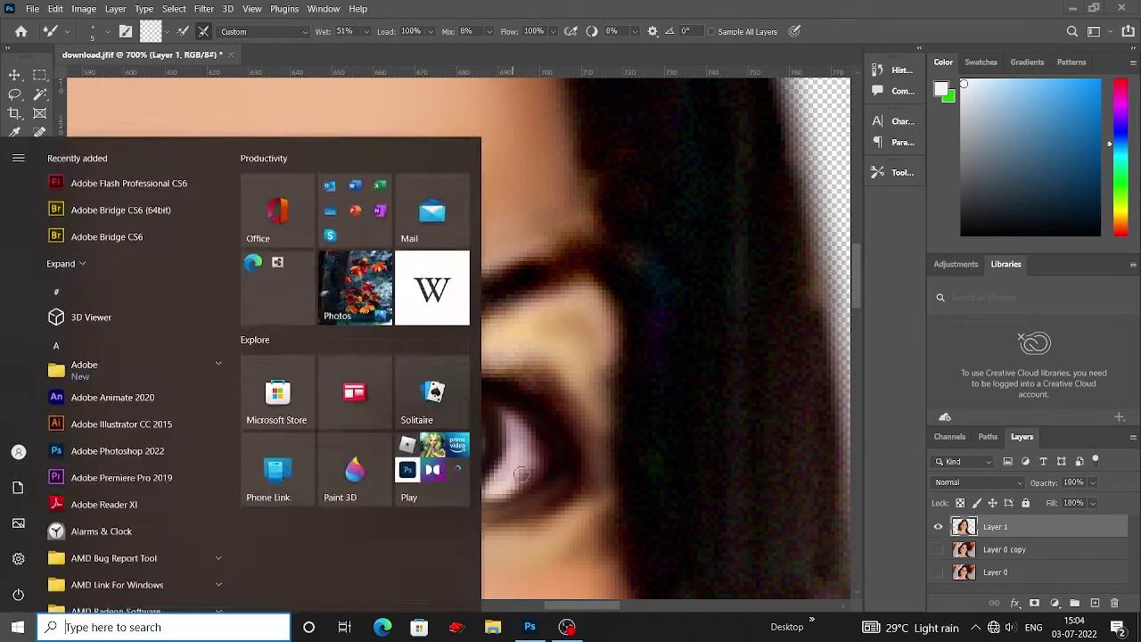
{"action": "key", "text": "super"}
{"action": "scroll", "coordinate": [402, 461], "scroll_direction": "down", "scroll_amount": 1}
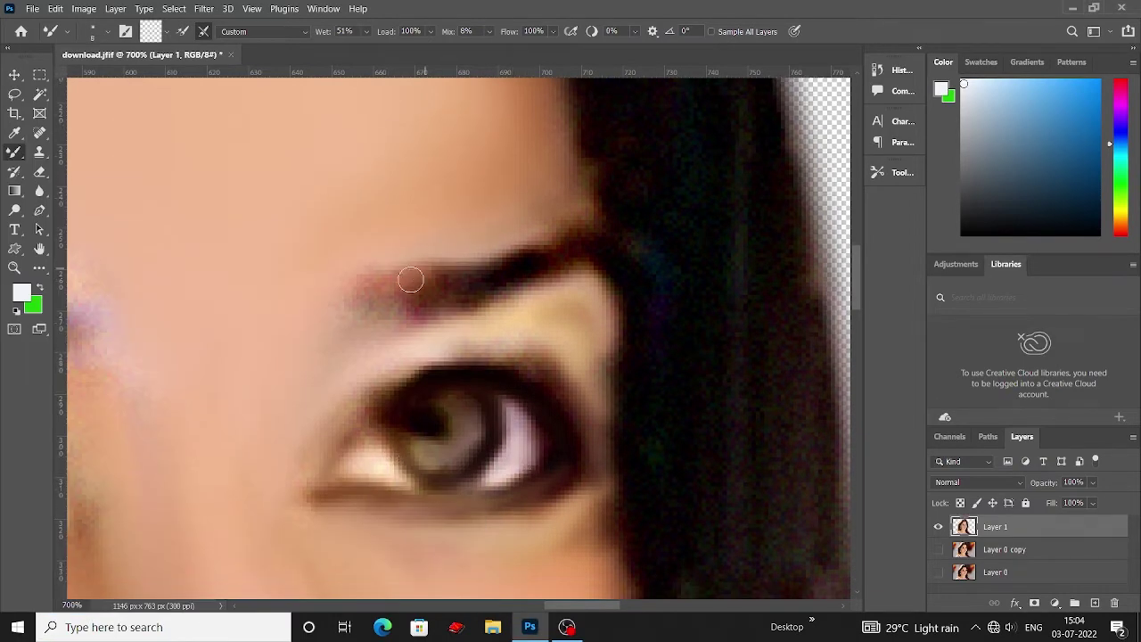
- Darken and thicken the eyebrow, then extend and smooth its outer tail
{"action": "mouse_move", "coordinate": [455, 275]}
{"action": "left_mouse_down"}
{"action": "mouse_move", "coordinate": [537, 270]}
{"action": "mouse_move", "coordinate": [391, 307]}
{"action": "left_mouse_up"}
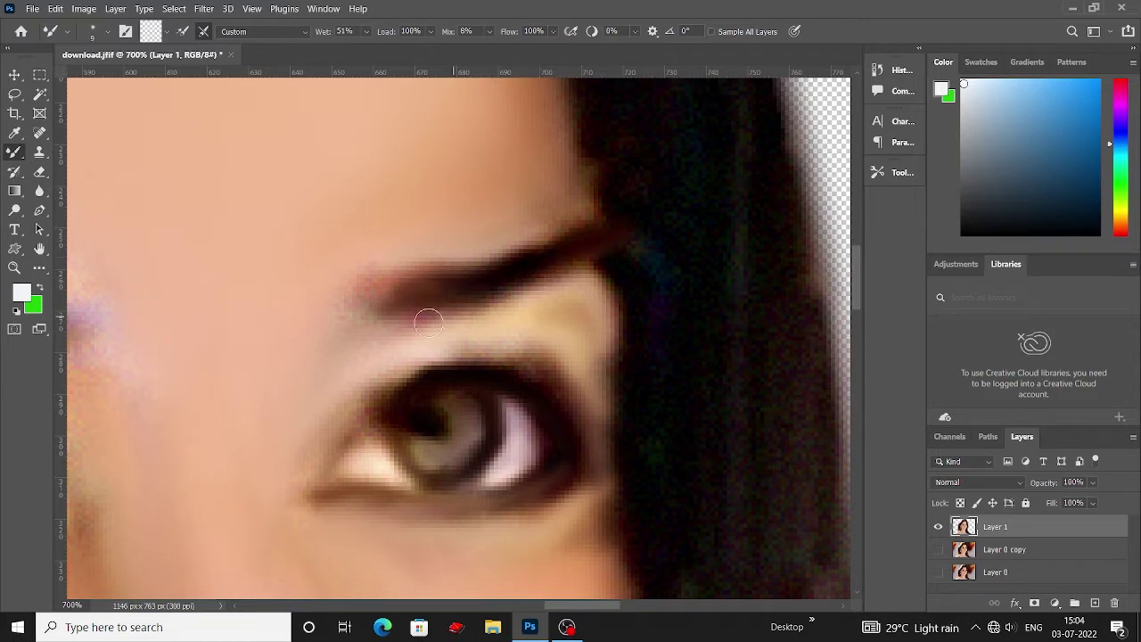
{"action": "scroll", "coordinate": [392, 299], "scroll_direction": "left", "scroll_amount": 3}
{"action": "scroll", "coordinate": [417, 303], "scroll_direction": "left", "scroll_amount": 3}
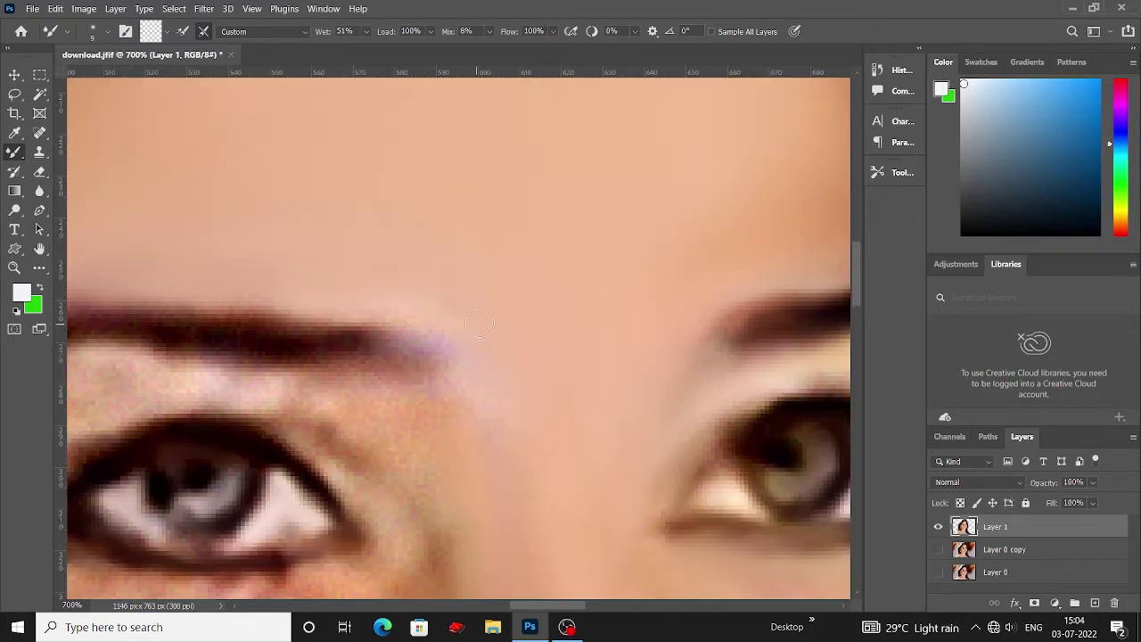
{"action": "scroll", "coordinate": [224, 323], "scroll_direction": "up", "scroll_amount": 1}
{"action": "scroll", "coordinate": [369, 327], "scroll_direction": "left", "scroll_amount": 3}
{"action": "scroll", "coordinate": [523, 265], "scroll_direction": "left", "scroll_amount": 3}
{"action": "scroll", "coordinate": [522, 265], "scroll_direction": "down", "scroll_amount": 2}
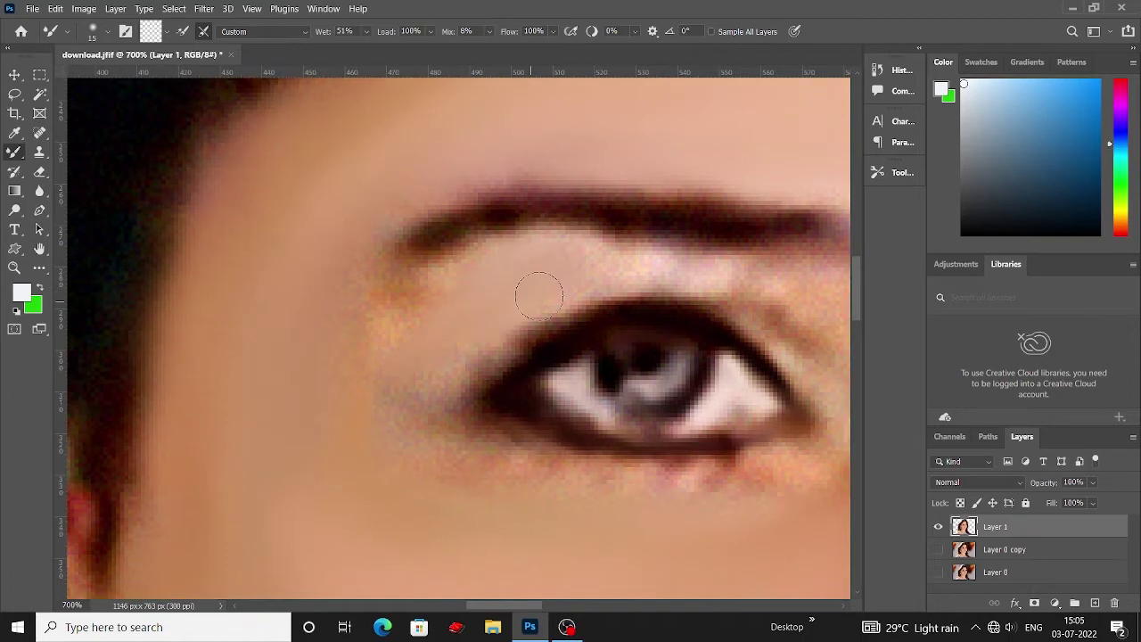
{"action": "scroll", "coordinate": [500, 298], "scroll_direction": "down", "scroll_amount": 1}
{"action": "scroll", "coordinate": [428, 309], "scroll_direction": "left", "scroll_amount": 1}
{"action": "scroll", "coordinate": [464, 425], "scroll_direction": "right", "scroll_amount": 3}
{"action": "scroll", "coordinate": [464, 425], "scroll_direction": "down", "scroll_amount": 2}
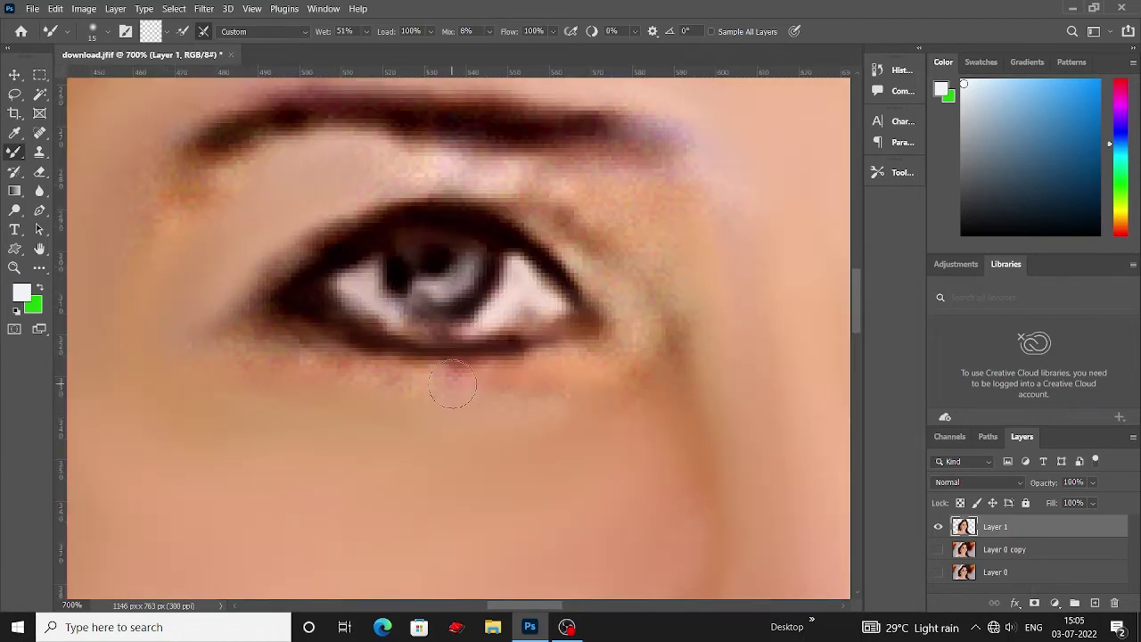
{"action": "scroll", "coordinate": [274, 367], "scroll_direction": "down", "scroll_amount": 1}
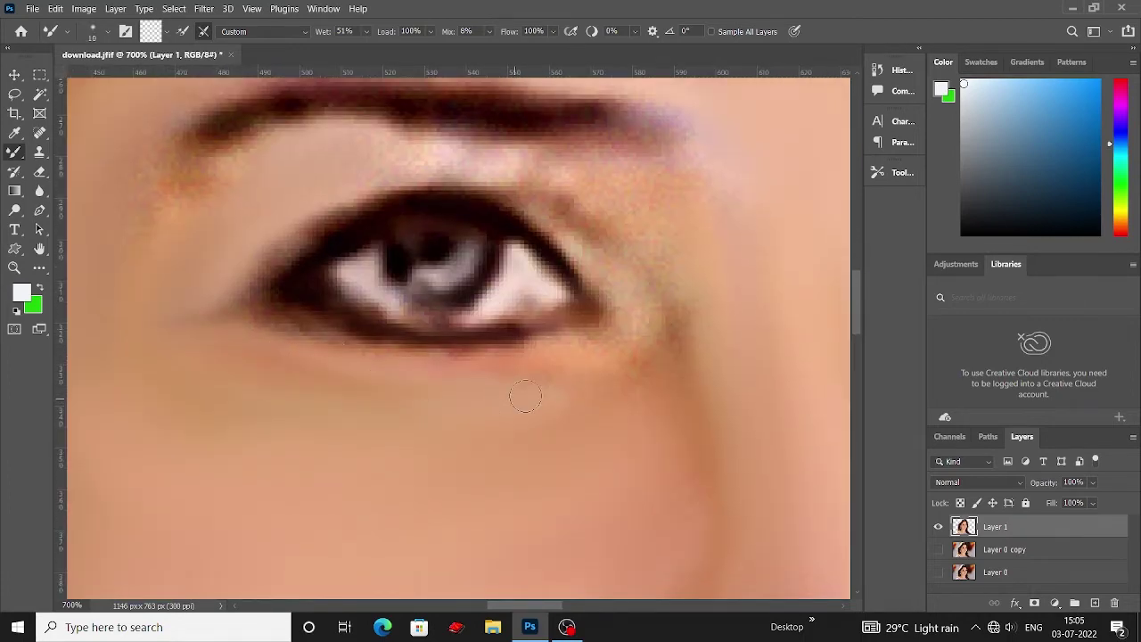
{"action": "key", "text": "bracketleft"}
{"action": "key", "text": "bracketleft"}
{"action": "scroll", "coordinate": [624, 347], "scroll_direction": "up", "scroll_amount": 1}
{"action": "scroll", "coordinate": [633, 339], "scroll_direction": "up", "scroll_amount": 4}
{"action": "scroll", "coordinate": [637, 330], "scroll_direction": "up", "scroll_amount": 4}
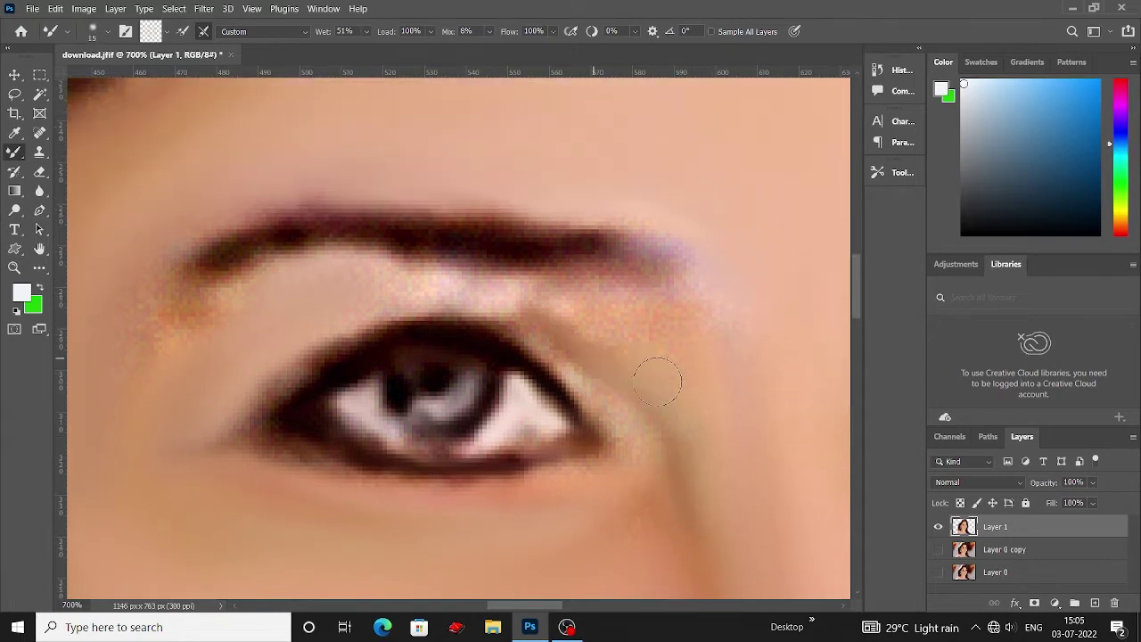
{"action": "scroll", "coordinate": [677, 330], "scroll_direction": "up", "scroll_amount": 1}
{"action": "scroll", "coordinate": [624, 326], "scroll_direction": "up", "scroll_amount": 1}
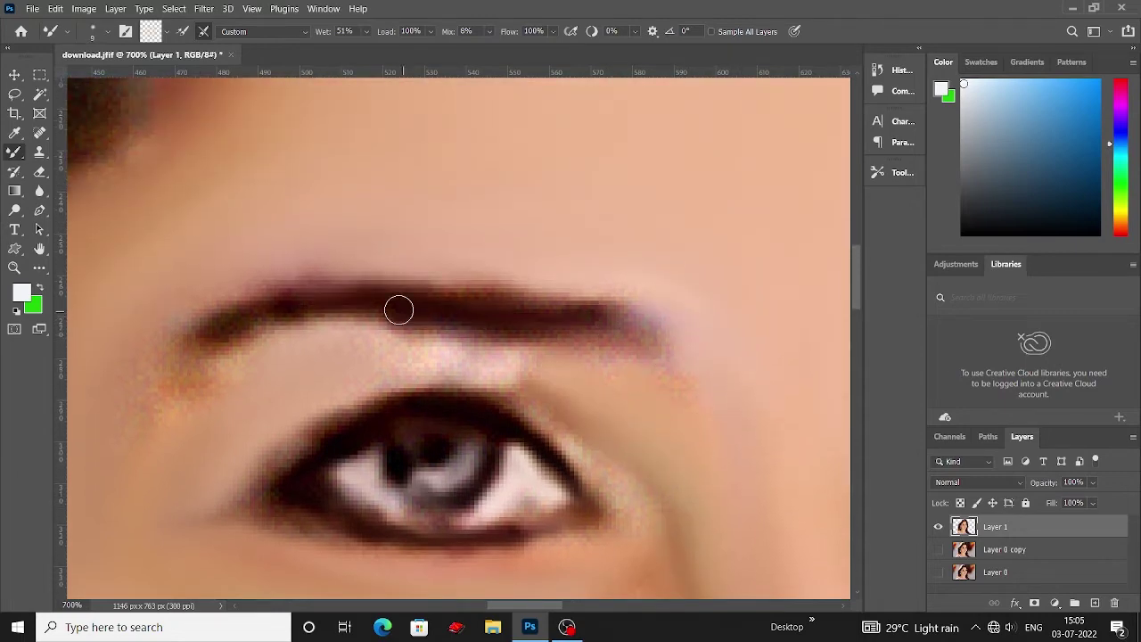
{"action": "key", "text": "bracketright"}
{"action": "mouse_move", "coordinate": [199, 339]}
{"action": "left_mouse_down"}
{"action": "mouse_move", "coordinate": [581, 331]}
{"action": "mouse_move", "coordinate": [619, 267]}
{"action": "mouse_move", "coordinate": [255, 273]}
{"action": "left_mouse_up"}
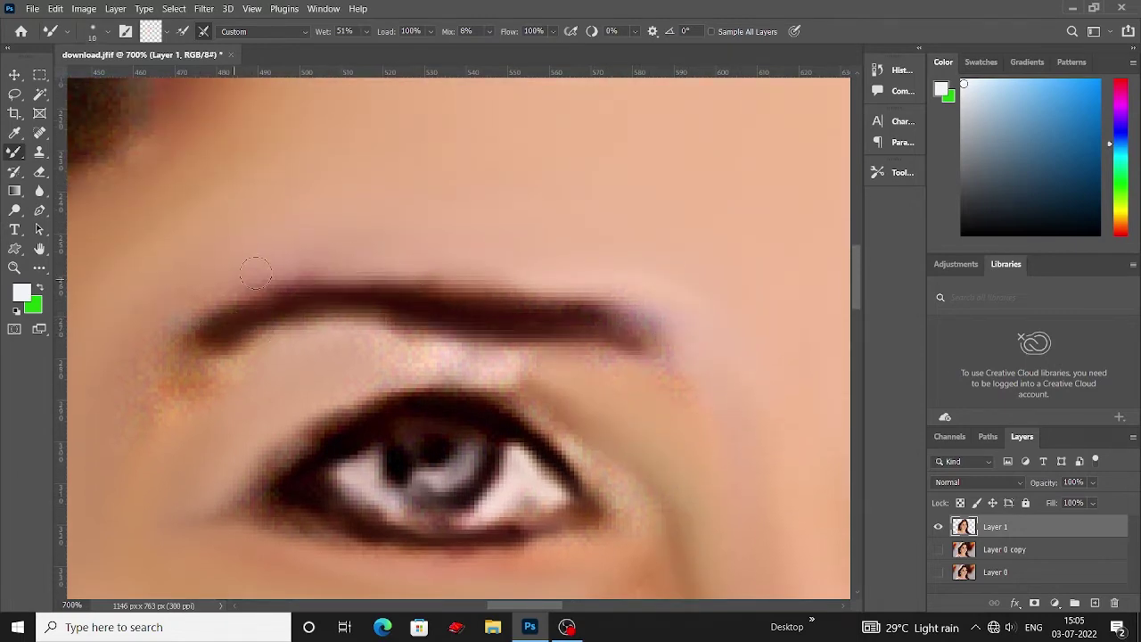
- With a larger brush, blend the upper eyelid crease and the lid beside the hair
{"action": "scroll", "coordinate": [188, 340], "scroll_direction": "down", "scroll_amount": 2}
{"action": "scroll", "coordinate": [223, 330], "scroll_direction": "left", "scroll_amount": 4}
{"action": "key", "text": "bracketright"}
{"action": "key", "text": "bracketright"}
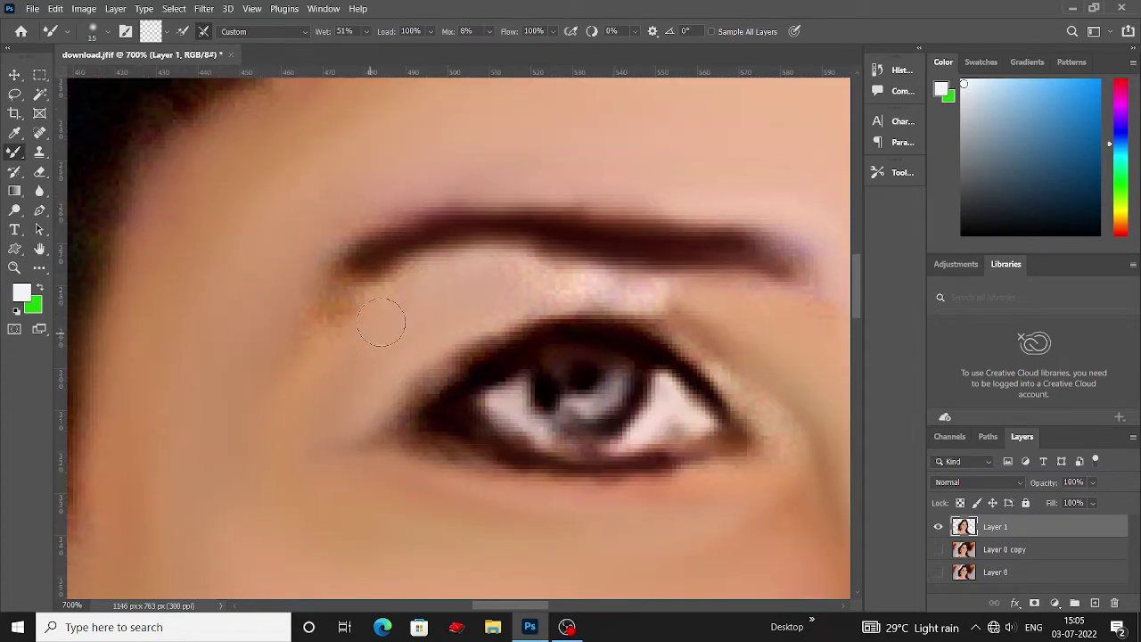
{"action": "scroll", "coordinate": [229, 406], "scroll_direction": "up", "scroll_amount": 1}
{"action": "scroll", "coordinate": [230, 406], "scroll_direction": "right", "scroll_amount": 5}
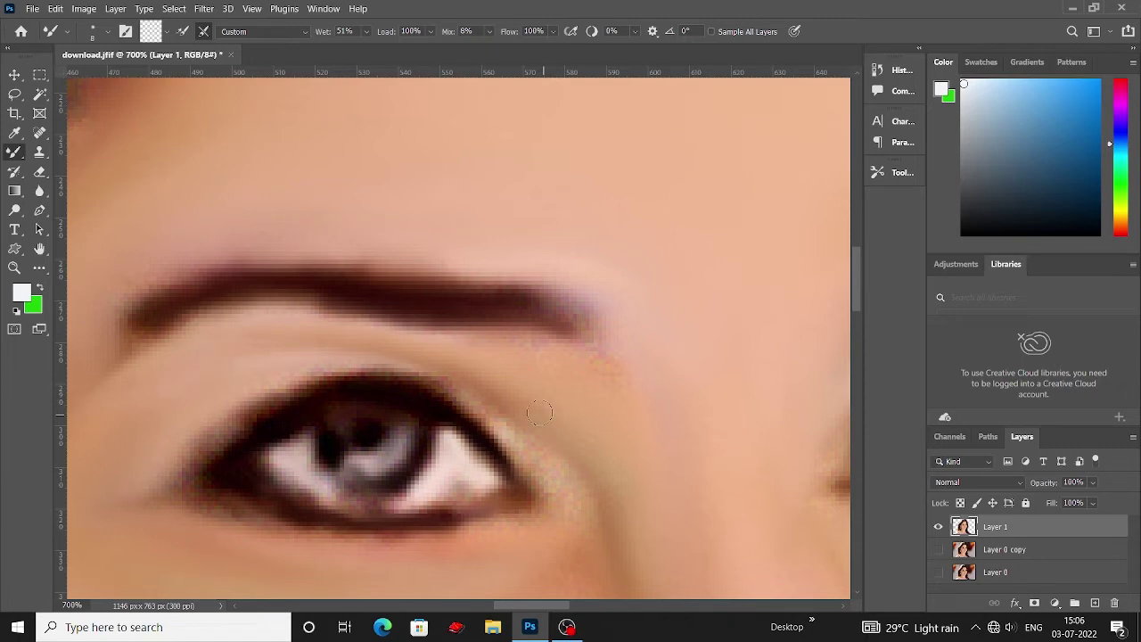
{"action": "left_click_drag", "start_coordinate": [539, 412], "coordinate": [254, 370]}
{"action": "scroll", "coordinate": [124, 423], "scroll_direction": "right", "scroll_amount": 10}
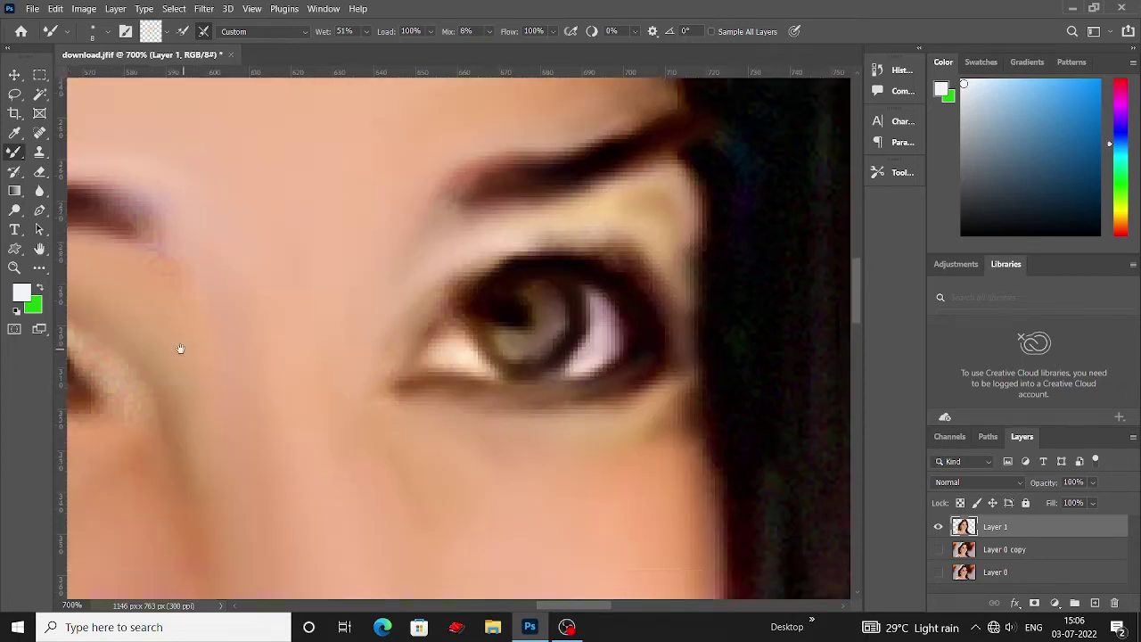
{"action": "scroll", "coordinate": [178, 349], "scroll_direction": "right", "scroll_amount": 5}
{"action": "left_click_drag", "start_coordinate": [368, 305], "coordinate": [464, 400]}
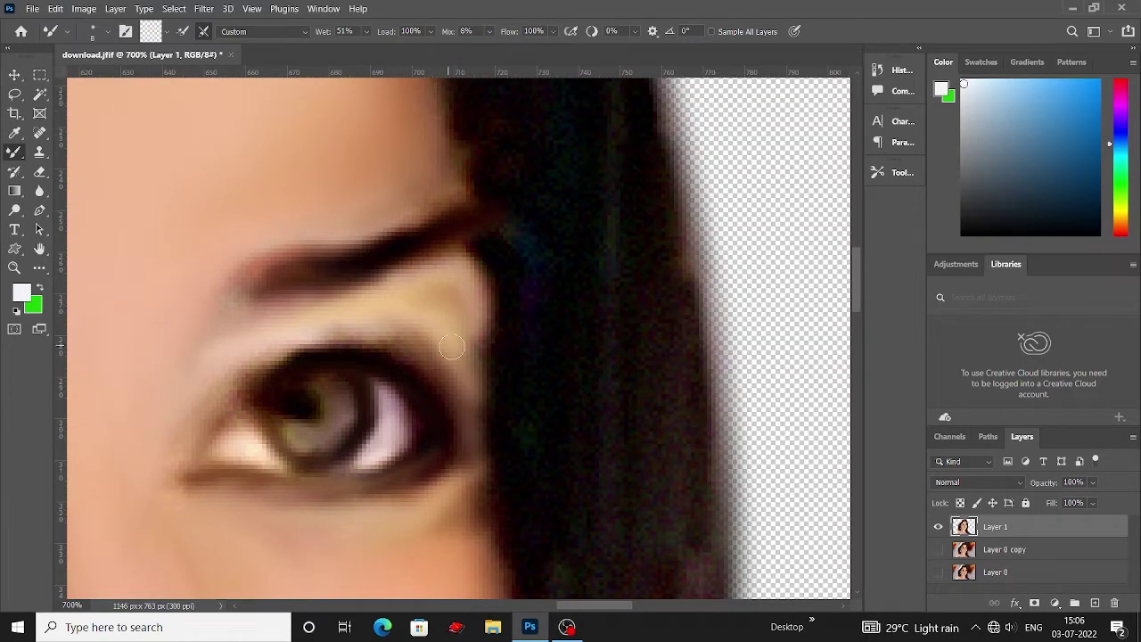
- Pan around the face at close zoom while adjusting the Mixer Brush size
{"action": "scroll", "coordinate": [471, 303], "scroll_direction": "down", "scroll_amount": 3}
{"action": "scroll", "coordinate": [471, 303], "scroll_direction": "down", "scroll_amount": 4}
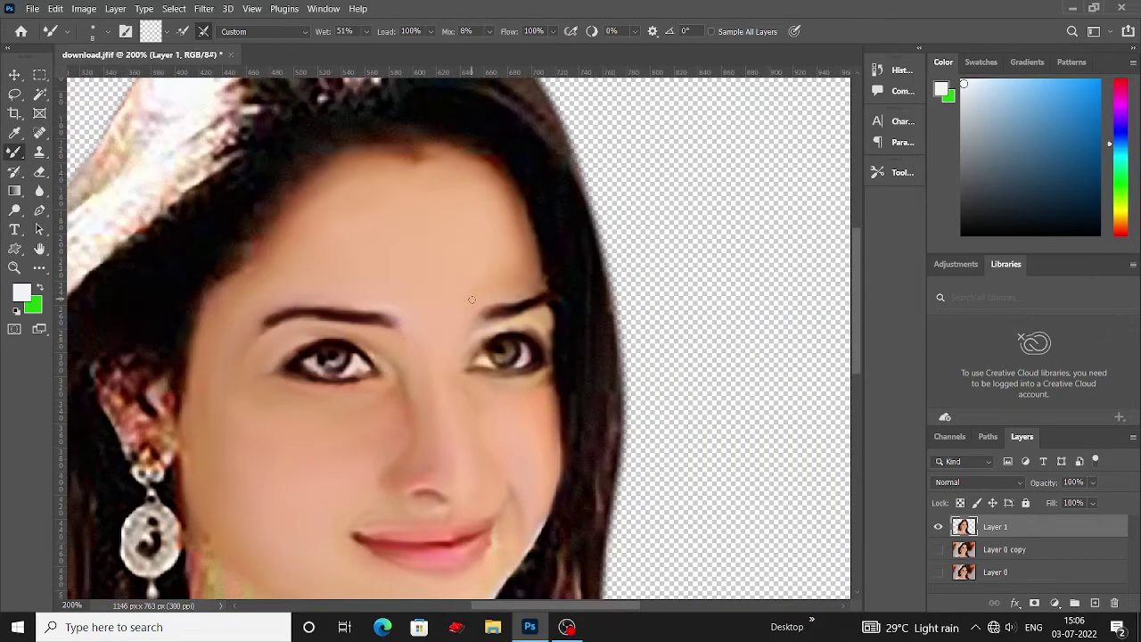
{"action": "scroll", "coordinate": [454, 375], "scroll_direction": "down", "scroll_amount": 2}
{"action": "scroll", "coordinate": [446, 446], "scroll_direction": "up", "scroll_amount": 2}
{"action": "scroll", "coordinate": [446, 446], "scroll_direction": "up", "scroll_amount": 3}
{"action": "scroll", "coordinate": [586, 382], "scroll_direction": "up", "scroll_amount": 1}
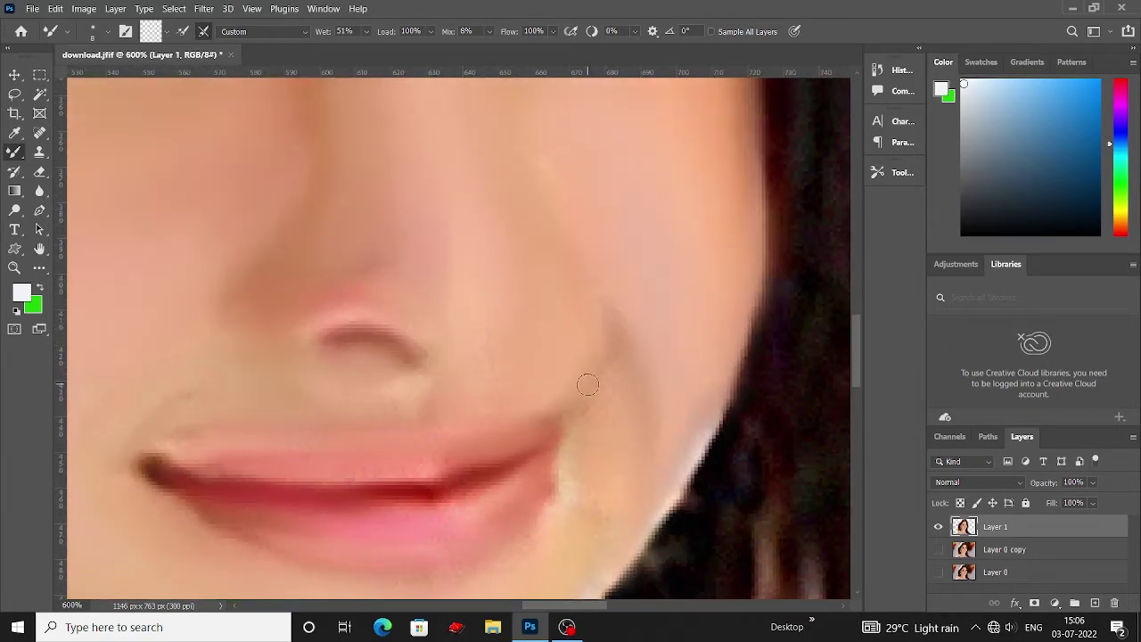
{"action": "scroll", "coordinate": [624, 267], "scroll_direction": "down", "scroll_amount": 2}
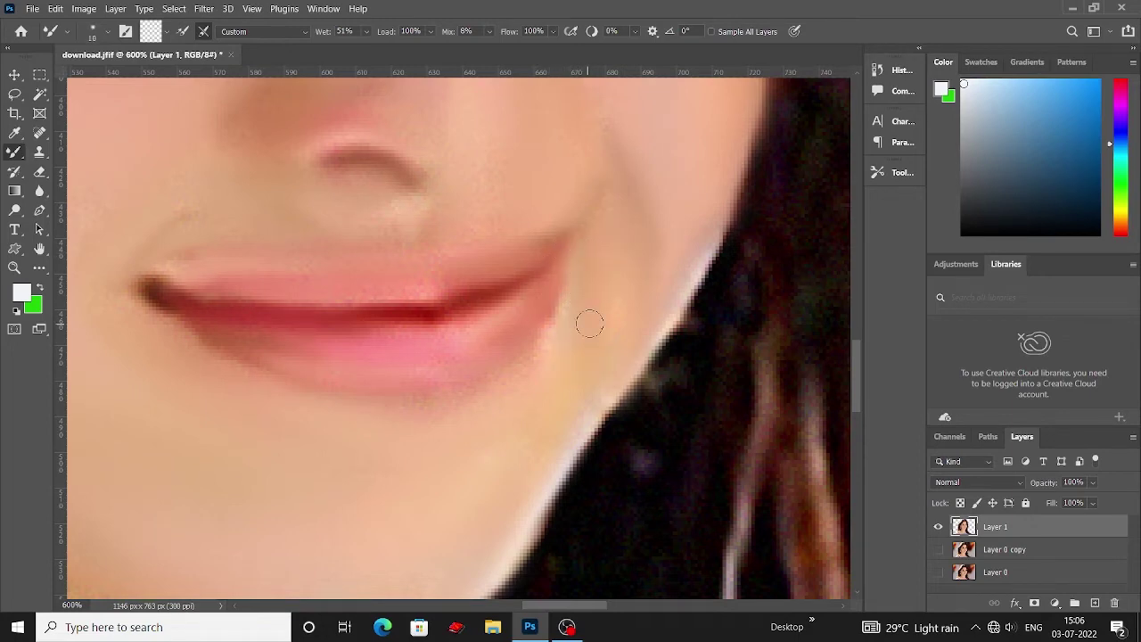
{"action": "scroll", "coordinate": [599, 356], "scroll_direction": "up", "scroll_amount": 1}
{"action": "scroll", "coordinate": [606, 267], "scroll_direction": "up", "scroll_amount": 2}
{"action": "scroll", "coordinate": [570, 214], "scroll_direction": "up", "scroll_amount": 2}
{"action": "key", "text": "bracketleft"}
{"action": "key", "text": "bracketleft"}
{"action": "key", "text": "bracketleft"}
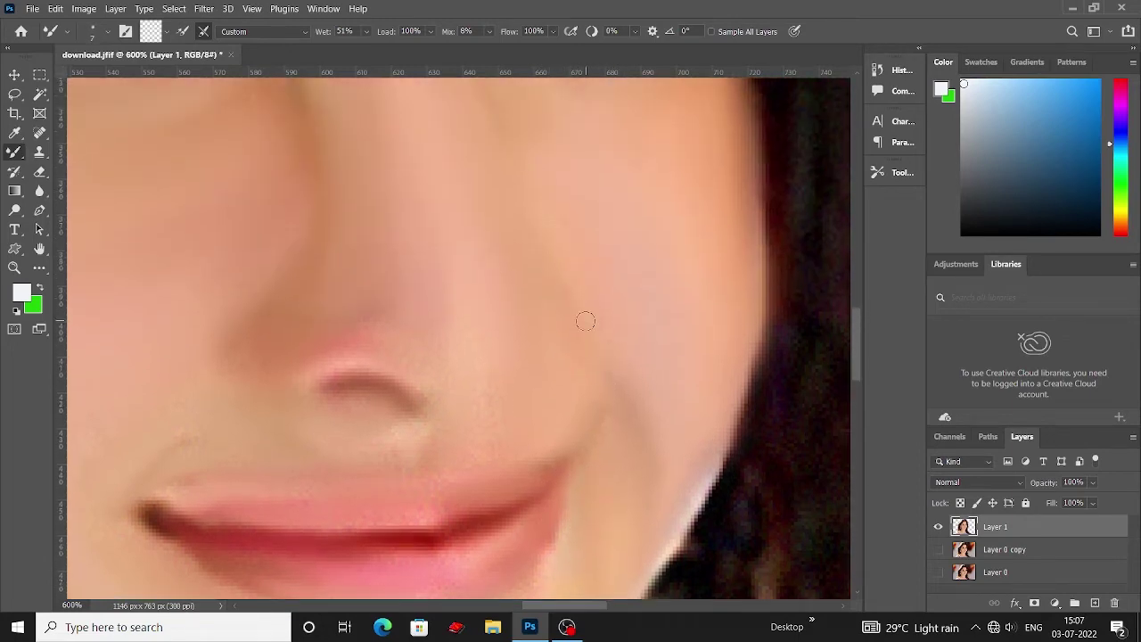
{"action": "scroll", "coordinate": [585, 321], "scroll_direction": "up", "scroll_amount": 1}
{"action": "scroll", "coordinate": [553, 393], "scroll_direction": "down", "scroll_amount": 1}
{"action": "key", "text": "bracketright"}
{"action": "key", "text": "bracketright"}
{"action": "key", "text": "bracketright"}
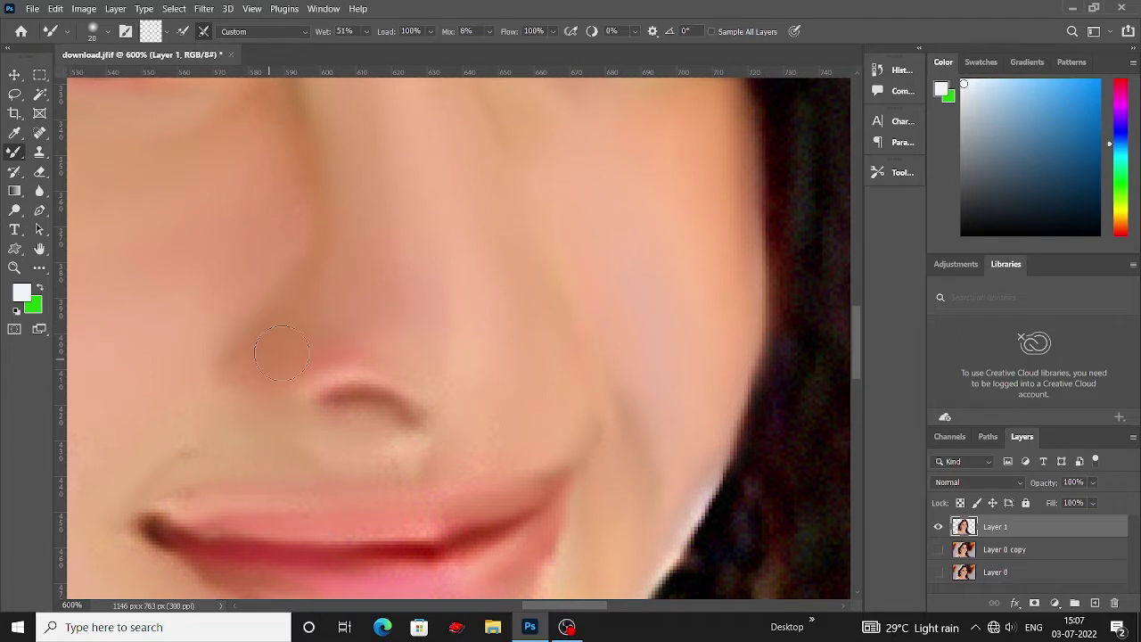
{"action": "scroll", "coordinate": [419, 451], "scroll_direction": "up", "scroll_amount": 2}
{"action": "scroll", "coordinate": [496, 349], "scroll_direction": "up", "scroll_amount": 1}
{"action": "scroll", "coordinate": [446, 312], "scroll_direction": "left", "scroll_amount": 3}
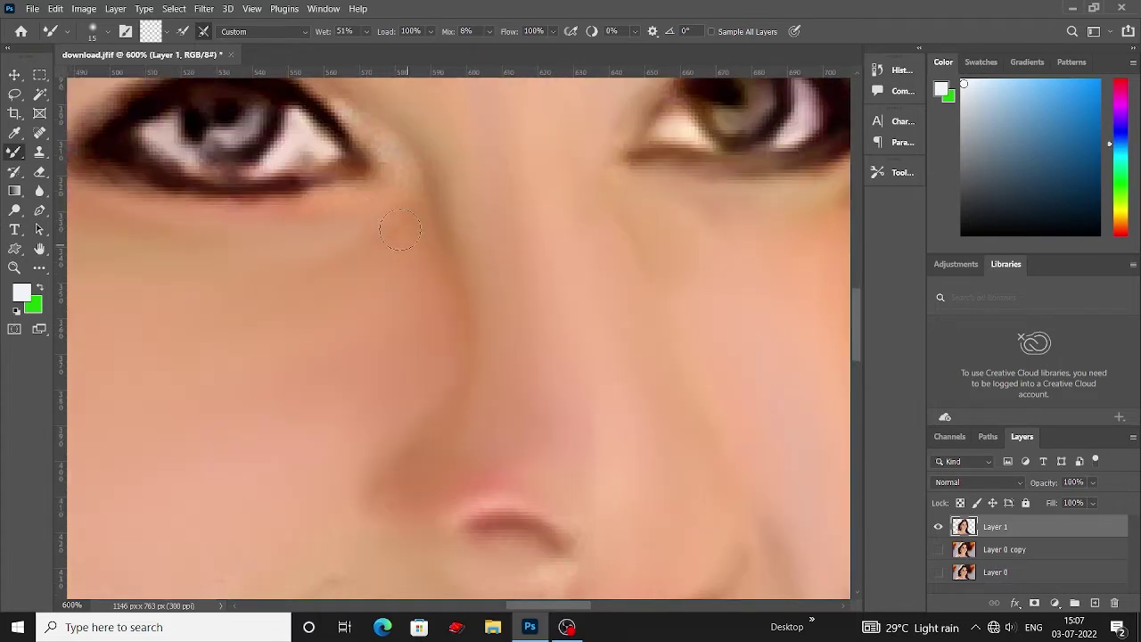
{"action": "scroll", "coordinate": [389, 239], "scroll_direction": "up", "scroll_amount": 2}
{"action": "scroll", "coordinate": [330, 196], "scroll_direction": "down", "scroll_amount": 1}
{"action": "scroll", "coordinate": [321, 231], "scroll_direction": "left", "scroll_amount": 2}
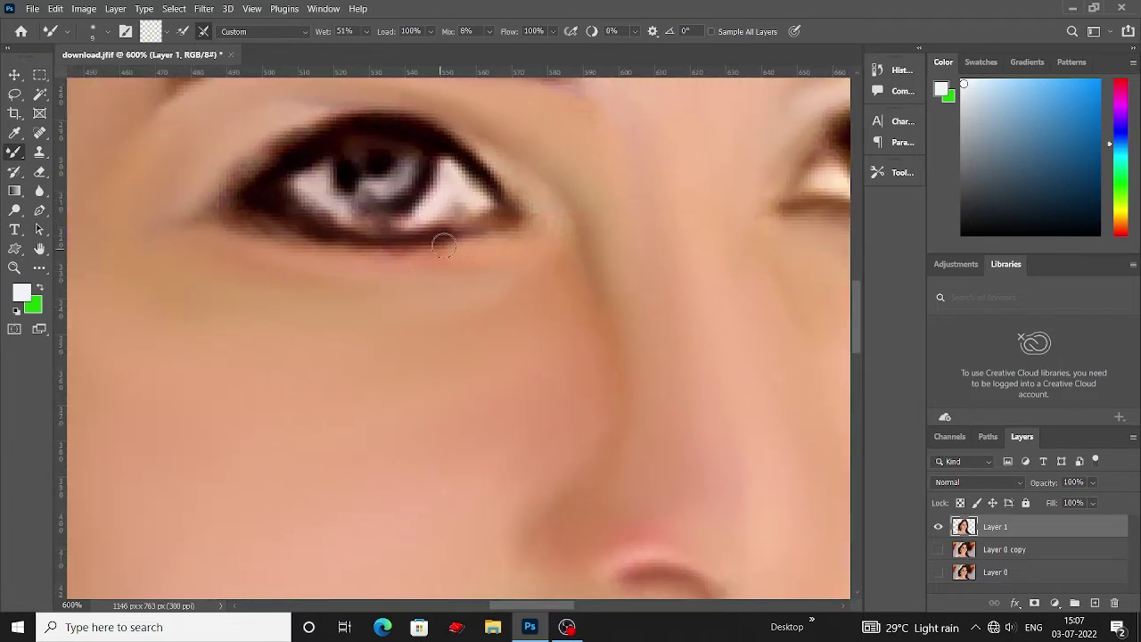
- Move down to the neck, enlarge the Mixer Brush and blend the upper neck
{"action": "scroll", "coordinate": [308, 287], "scroll_direction": "down", "scroll_amount": 2}
{"action": "scroll", "coordinate": [308, 287], "scroll_direction": "left", "scroll_amount": 1}
{"action": "scroll", "coordinate": [309, 287], "scroll_direction": "down", "scroll_amount": 2}
{"action": "scroll", "coordinate": [312, 250], "scroll_direction": "down", "scroll_amount": 3}
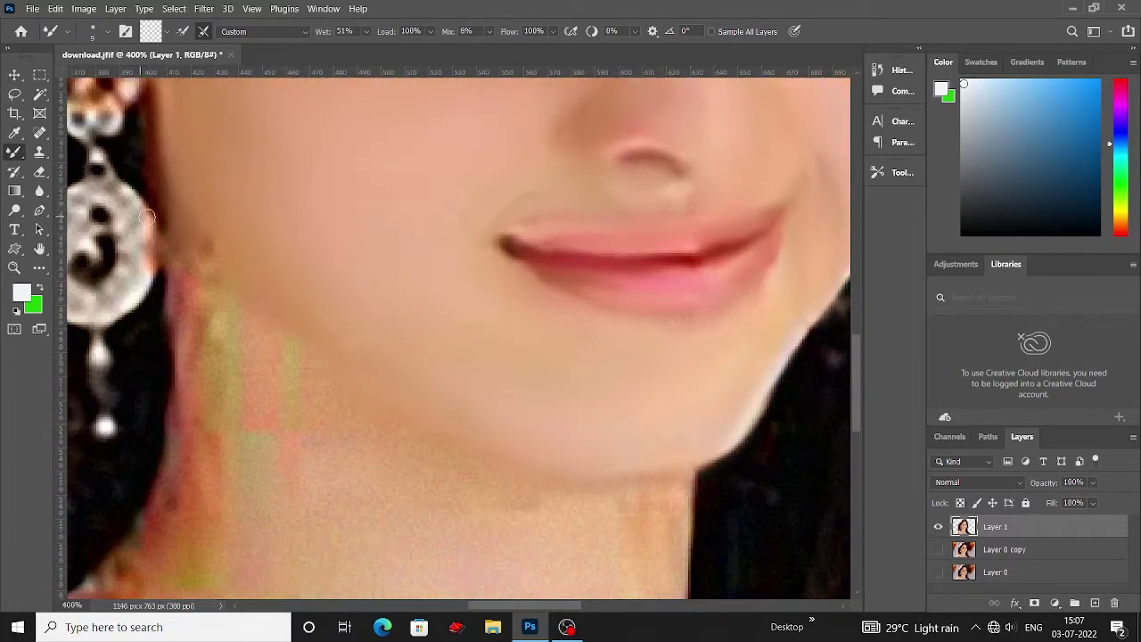
{"action": "scroll", "coordinate": [317, 214], "scroll_direction": "down", "scroll_amount": 1}
{"action": "scroll", "coordinate": [316, 208], "scroll_direction": "down", "scroll_amount": 1}
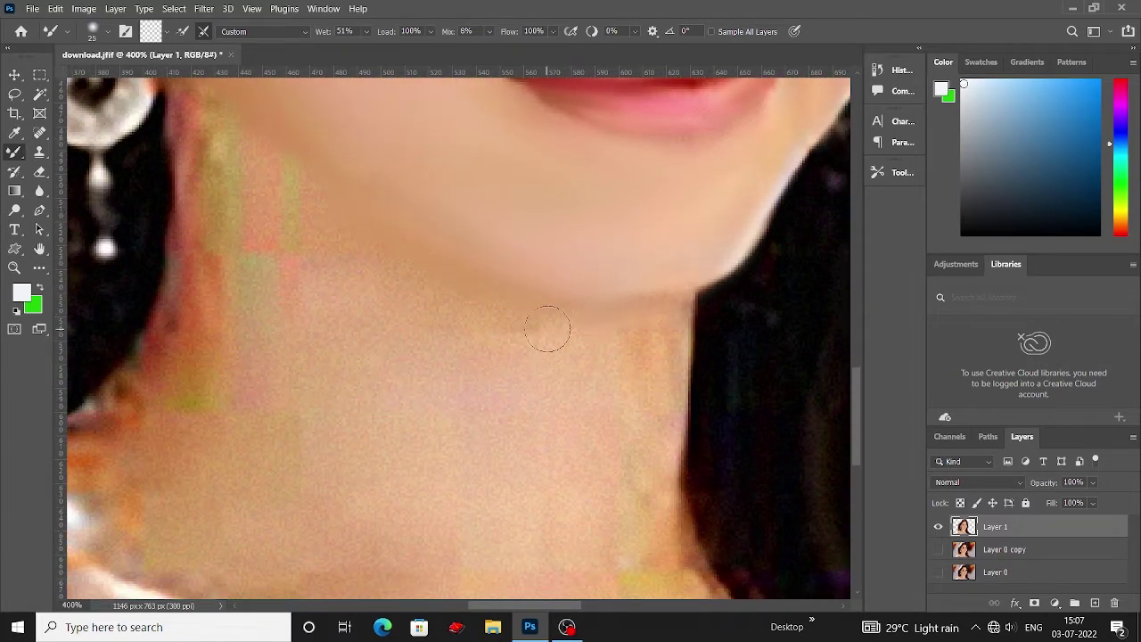
{"action": "scroll", "coordinate": [540, 312], "scroll_direction": "down", "scroll_amount": 1}
{"action": "scroll", "coordinate": [526, 281], "scroll_direction": "down", "scroll_amount": 2}
{"action": "scroll", "coordinate": [553, 339], "scroll_direction": "down", "scroll_amount": 1}
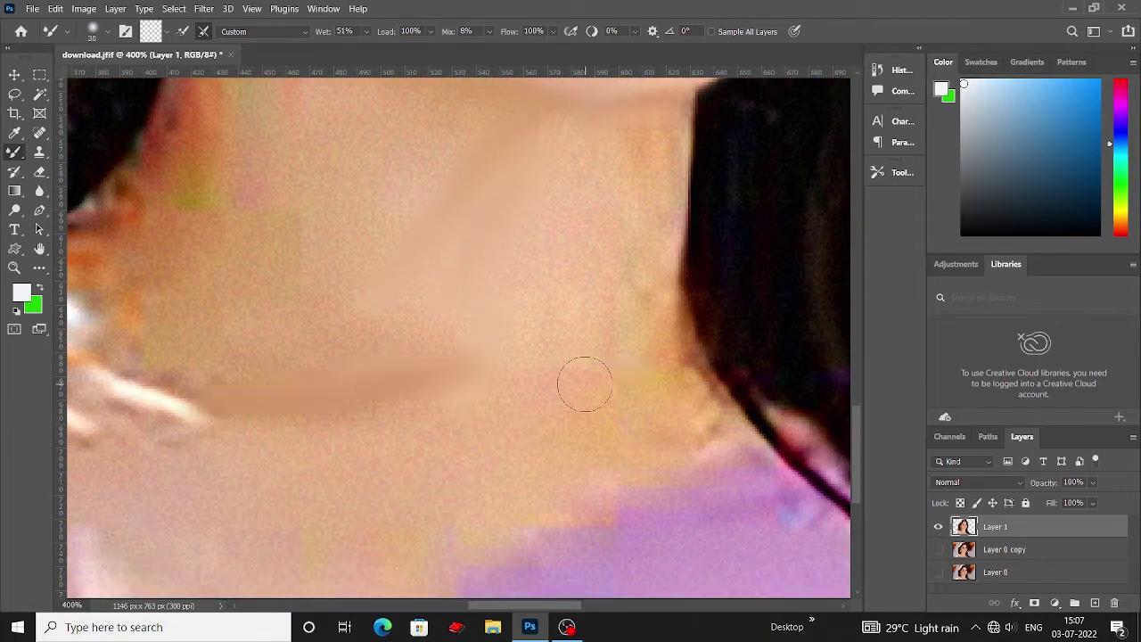
{"action": "scroll", "coordinate": [428, 419], "scroll_direction": "down", "scroll_amount": 3}
{"action": "key", "text": "bracketright"}
{"action": "scroll", "coordinate": [401, 312], "scroll_direction": "up", "scroll_amount": 5}
{"action": "scroll", "coordinate": [463, 259], "scroll_direction": "up", "scroll_amount": 4}
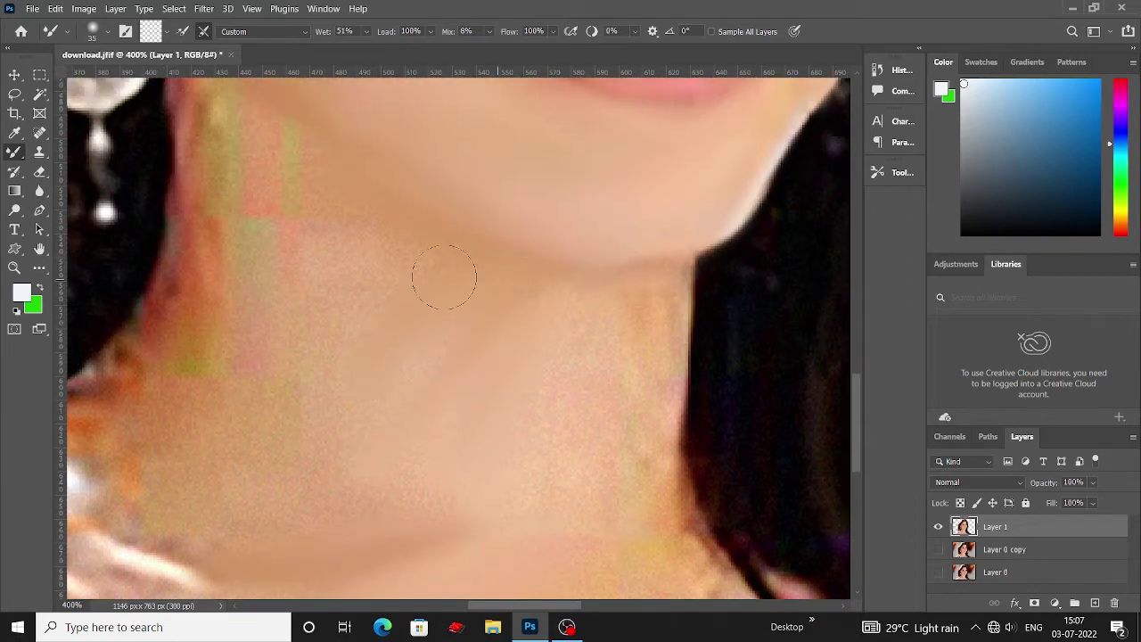
{"action": "scroll", "coordinate": [446, 267], "scroll_direction": "up", "scroll_amount": 3}
{"action": "scroll", "coordinate": [357, 276], "scroll_direction": "up", "scroll_amount": 1}
{"action": "key", "text": "bracketright"}
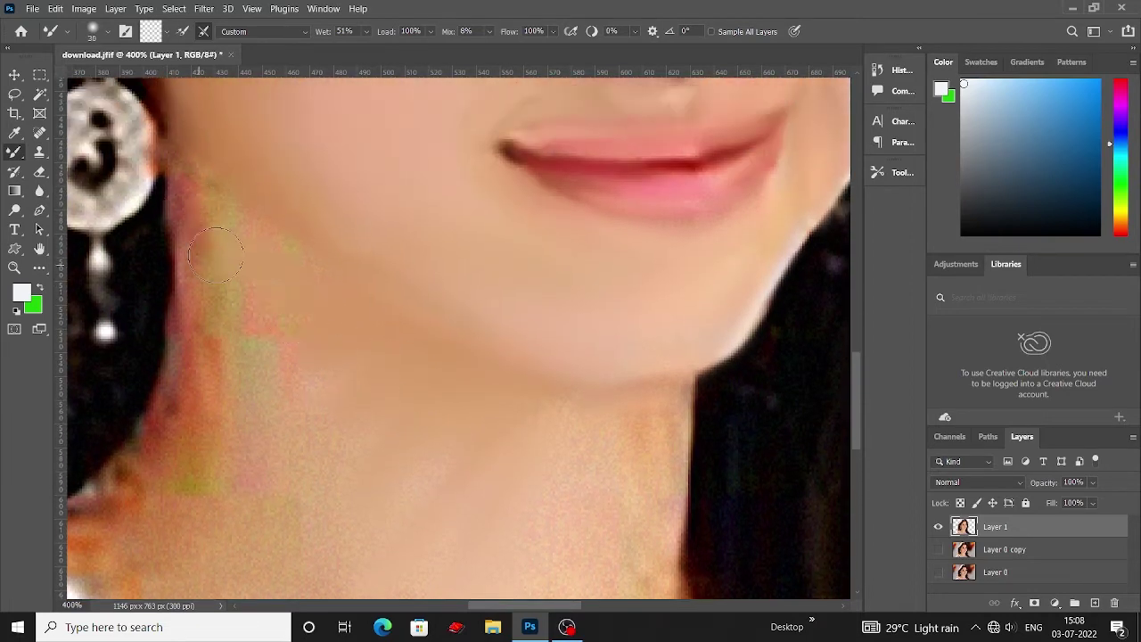
{"action": "left_click_drag", "start_coordinate": [223, 229], "coordinate": [330, 344]}
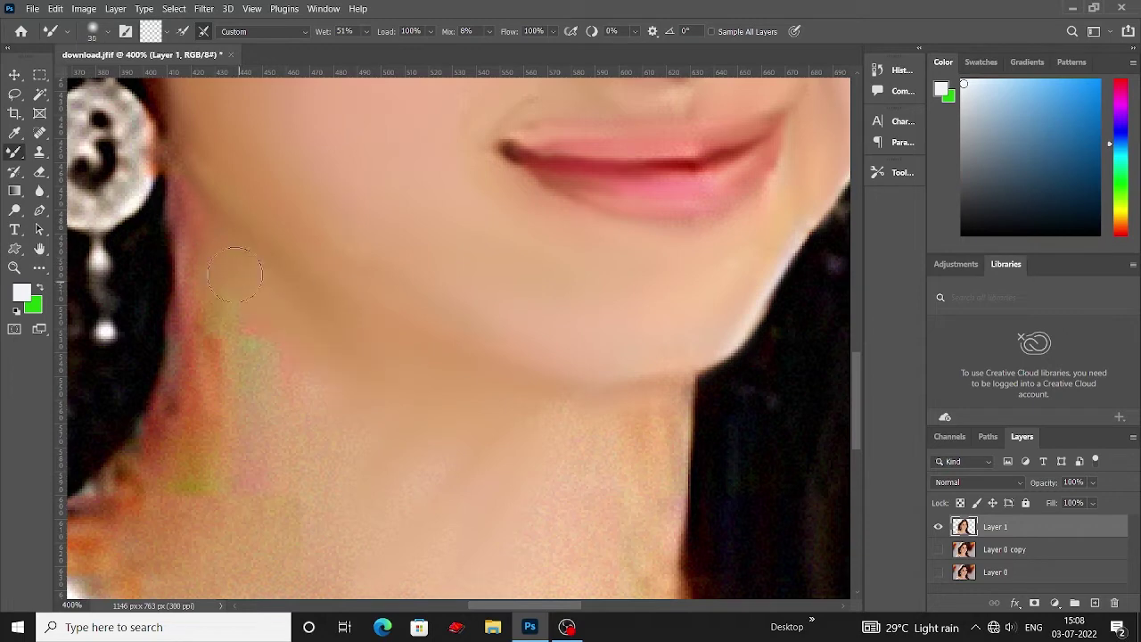
- Smooth the blotchy spots on the lower-left neck, resizing the brush as needed
{"action": "scroll", "coordinate": [192, 232], "scroll_direction": "up", "scroll_amount": 1}
{"action": "key", "text": "bracketright"}
{"action": "key", "text": "bracketright"}
{"action": "key", "text": "bracketright"}
{"action": "scroll", "coordinate": [268, 437], "scroll_direction": "down", "scroll_amount": 1}
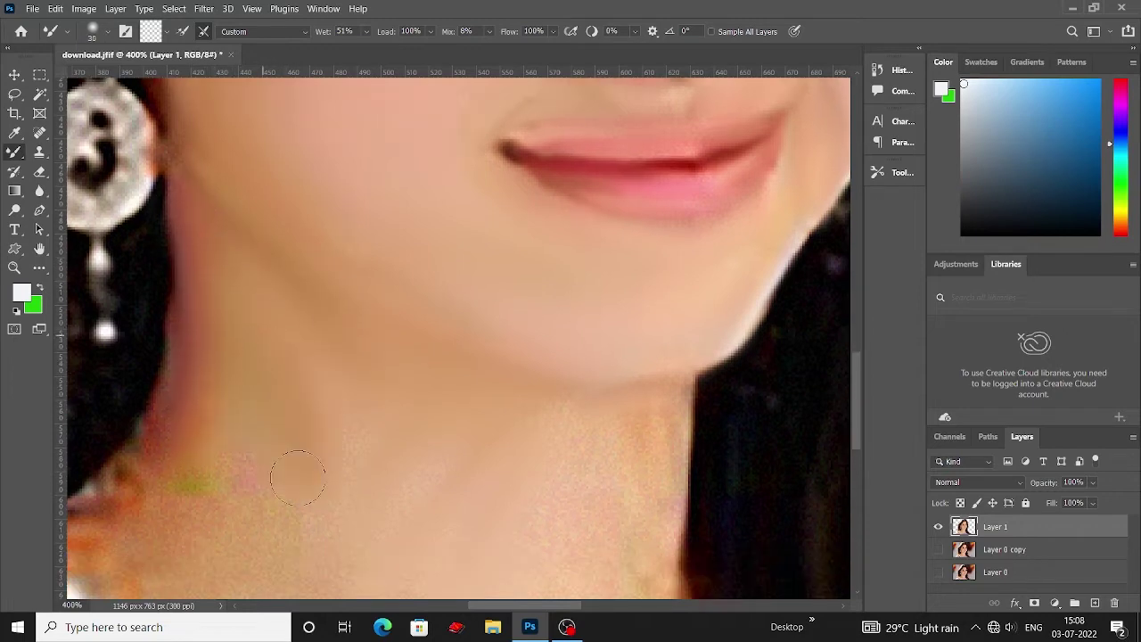
{"action": "scroll", "coordinate": [286, 428], "scroll_direction": "down", "scroll_amount": 1}
{"action": "left_click_drag", "start_coordinate": [268, 437], "coordinate": [191, 437]}
{"action": "key", "text": "bracketleft"}
{"action": "key", "text": "bracketleft"}
{"action": "key", "text": "bracketleft"}
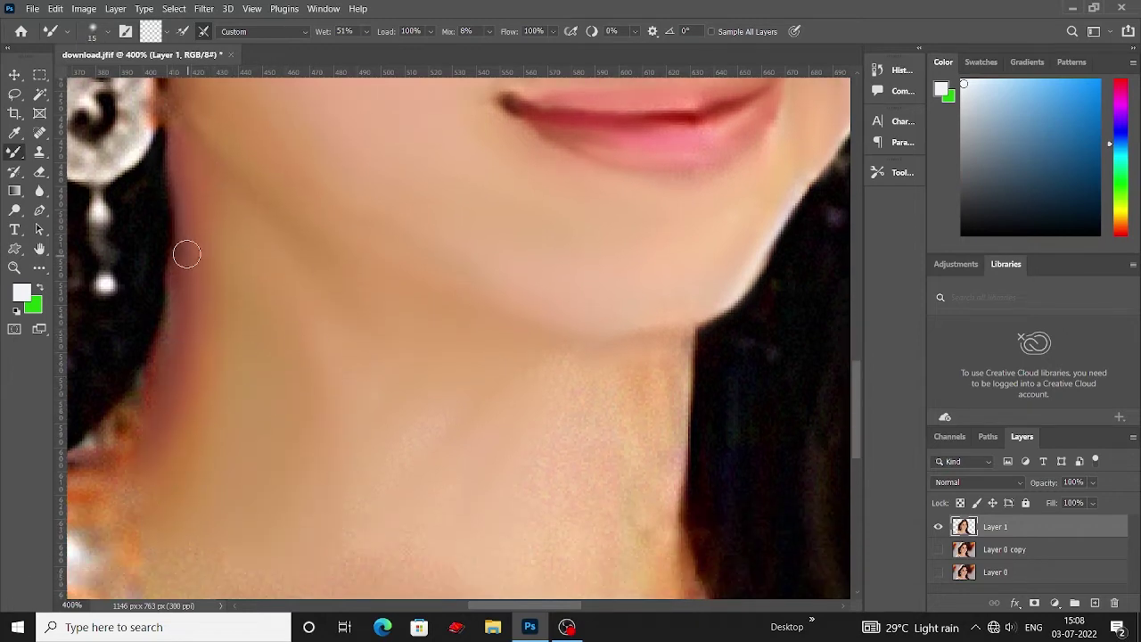
{"action": "scroll", "coordinate": [183, 377], "scroll_direction": "down", "scroll_amount": 1}
{"action": "scroll", "coordinate": [177, 380], "scroll_direction": "left", "scroll_amount": 3}
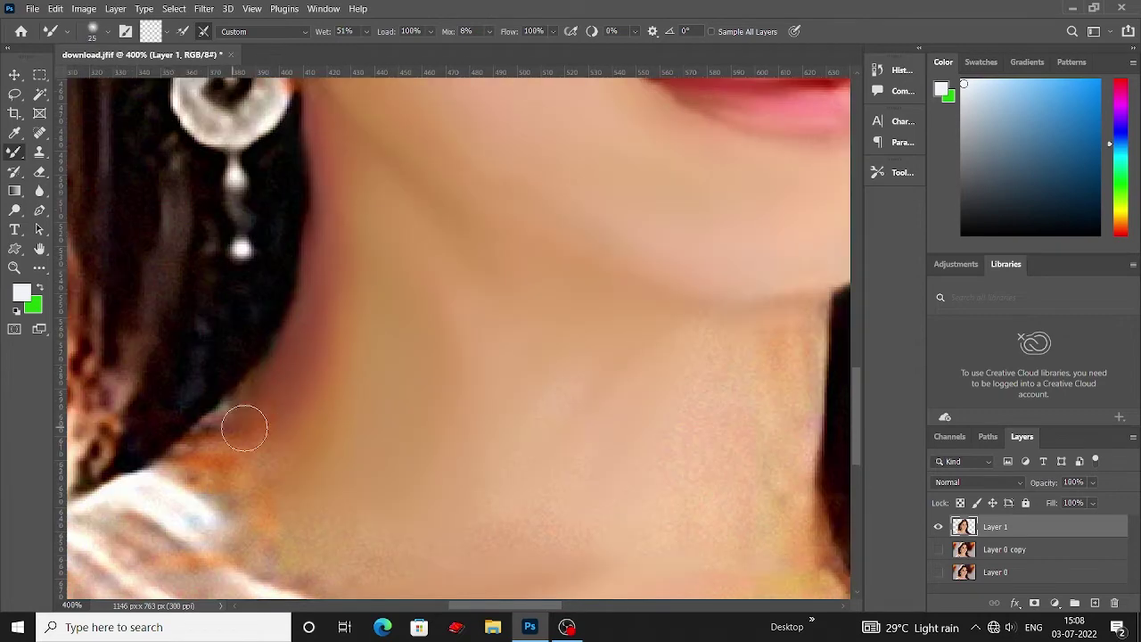
{"action": "key", "text": "bracketright"}
{"action": "key", "text": "bracketright"}
{"action": "key", "text": "bracketright"}
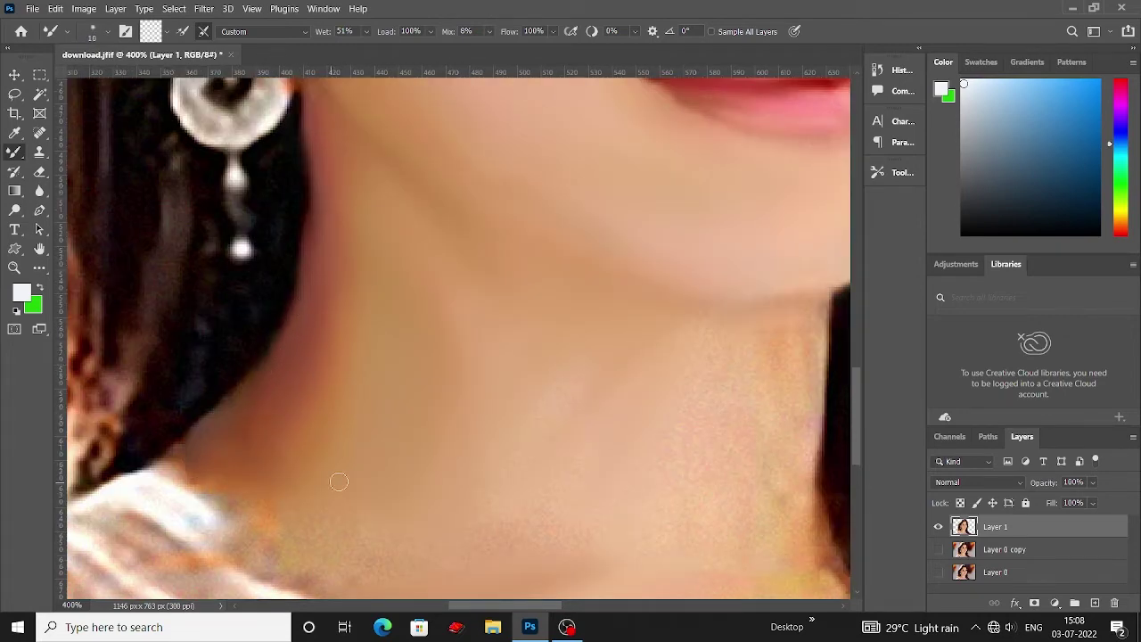
{"action": "scroll", "coordinate": [339, 481], "scroll_direction": "down", "scroll_amount": 1}
{"action": "key", "text": "bracketright"}
{"action": "scroll", "coordinate": [280, 484], "scroll_direction": "right", "scroll_amount": 3}
{"action": "key", "text": "bracketright"}
{"action": "key", "text": "bracketright"}
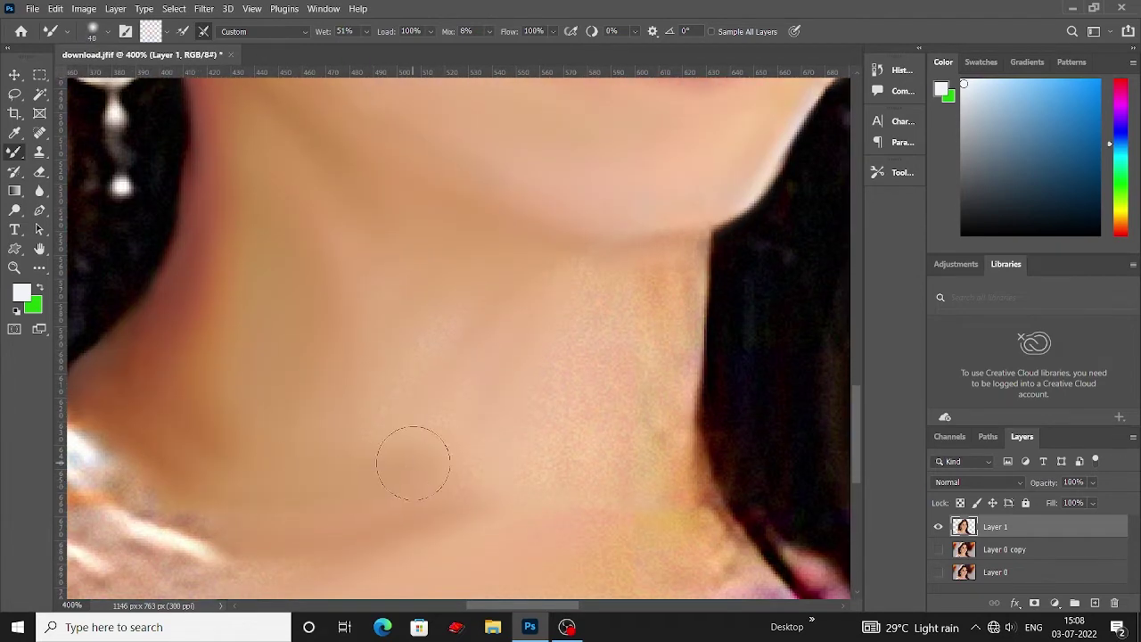
{"action": "scroll", "coordinate": [294, 377], "scroll_direction": "down", "scroll_amount": 1}
{"action": "key", "text": "bracketleft"}
{"action": "scroll", "coordinate": [381, 338], "scroll_direction": "right", "scroll_amount": 3}
{"action": "scroll", "coordinate": [529, 339], "scroll_direction": "up", "scroll_amount": 3}
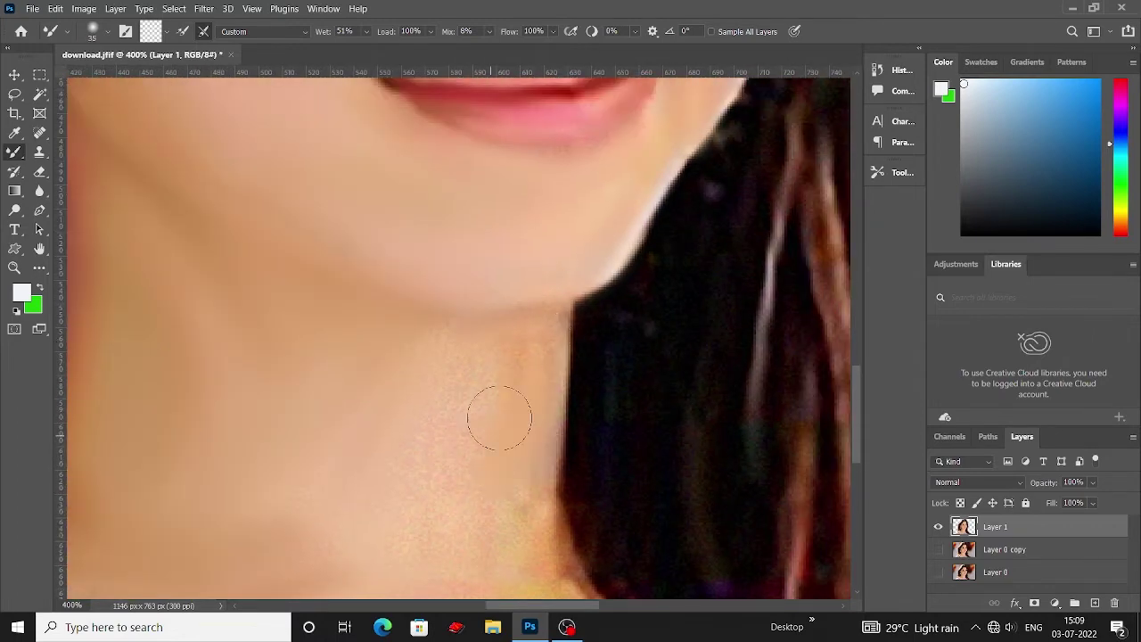
{"action": "scroll", "coordinate": [509, 321], "scroll_direction": "up", "scroll_amount": 1}
{"action": "scroll", "coordinate": [535, 300], "scroll_direction": "up", "scroll_amount": 1}
- Draw a short path with the Pen tool, then return to a larger Mixer Brush
{"action": "key", "text": "p"}
{"action": "left_click_drag", "start_coordinate": [600, 225], "coordinate": [639, 214]}
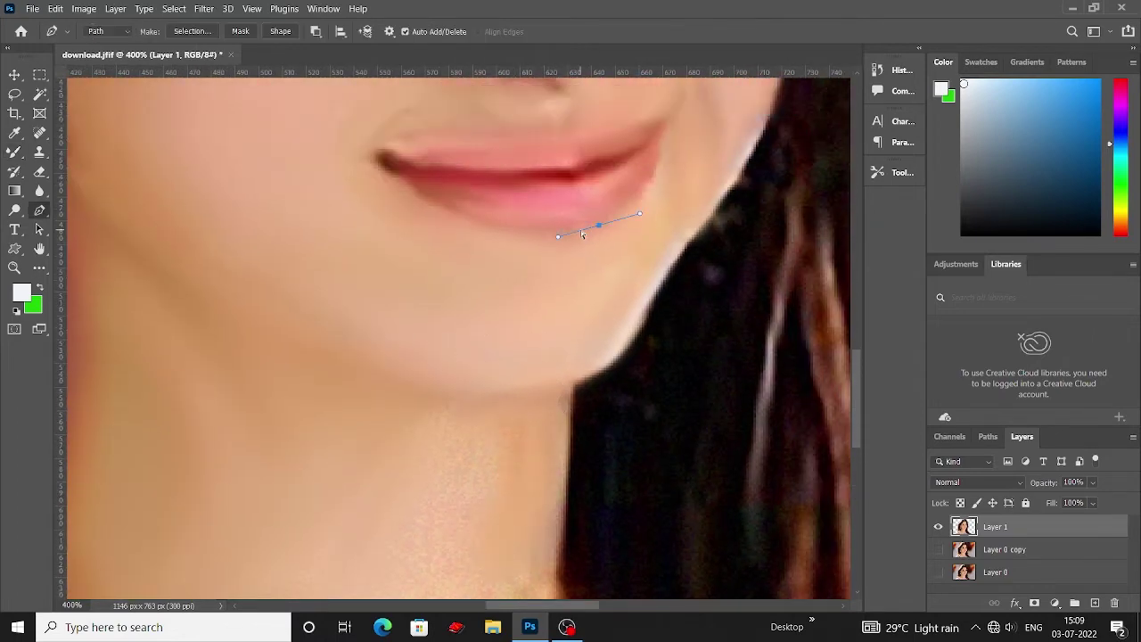
{"action": "key", "text": "b"}
{"action": "scroll", "coordinate": [565, 327], "scroll_direction": "down", "scroll_amount": 1}
{"action": "scroll", "coordinate": [523, 313], "scroll_direction": "down", "scroll_amount": 1}
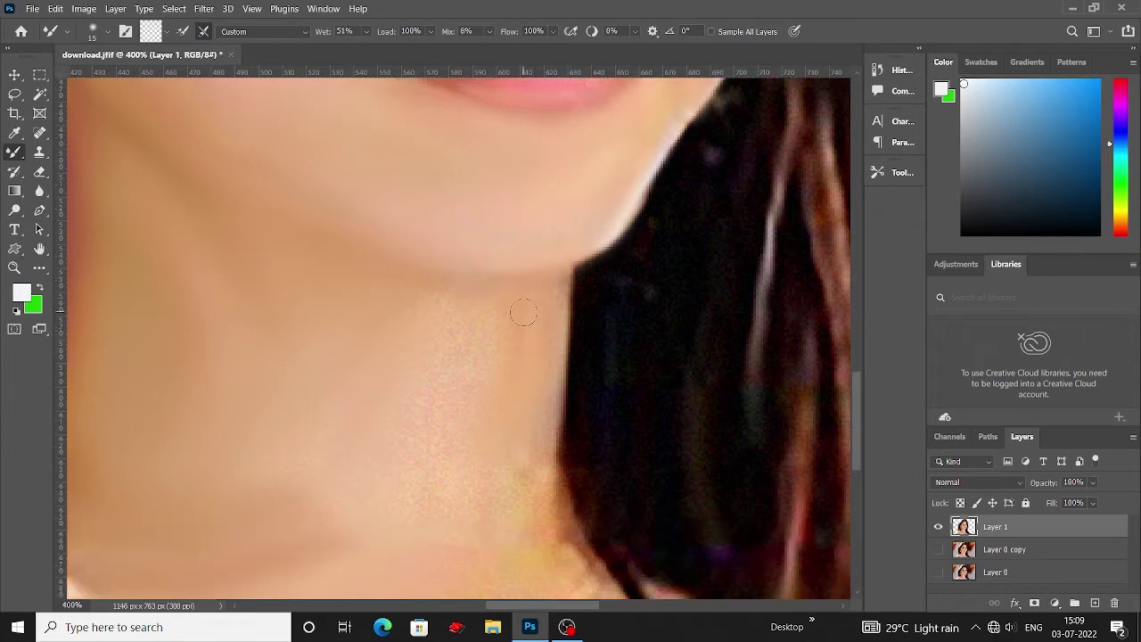
{"action": "scroll", "coordinate": [428, 347], "scroll_direction": "down", "scroll_amount": 1}
{"action": "scroll", "coordinate": [330, 433], "scroll_direction": "down", "scroll_amount": 3}
{"action": "key", "text": "bracketright"}
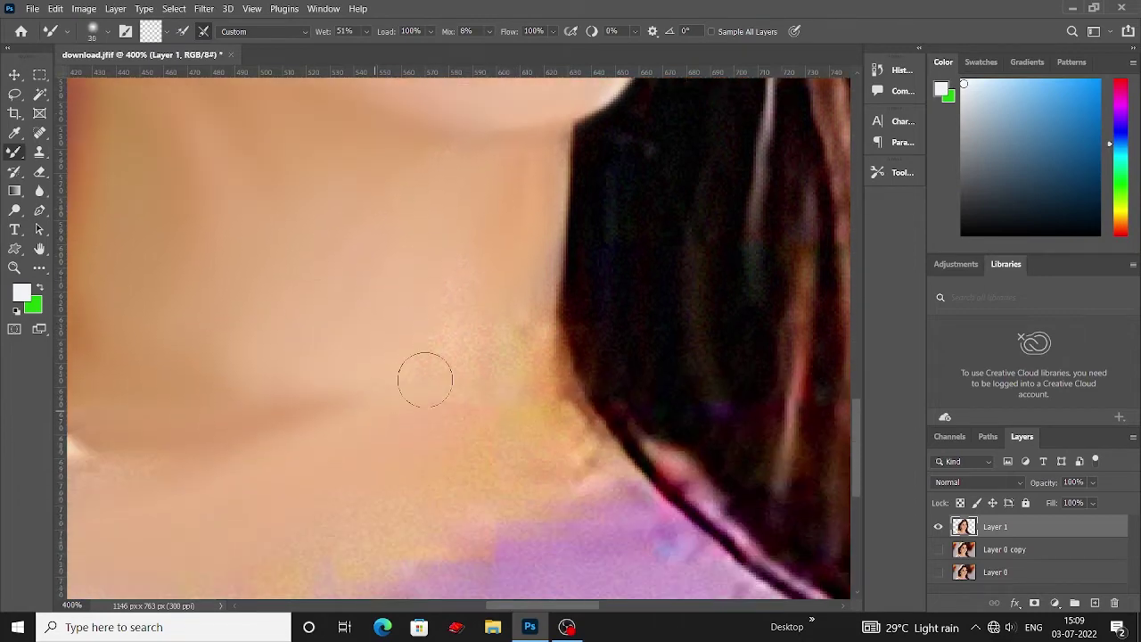
{"action": "scroll", "coordinate": [498, 296], "scroll_direction": "up", "scroll_amount": 1}
{"action": "scroll", "coordinate": [522, 344], "scroll_direction": "down", "scroll_amount": 1}
- Blend the light smear and white streaks at the neckline into the purple top
{"action": "scroll", "coordinate": [529, 400], "scroll_direction": "down", "scroll_amount": 2}
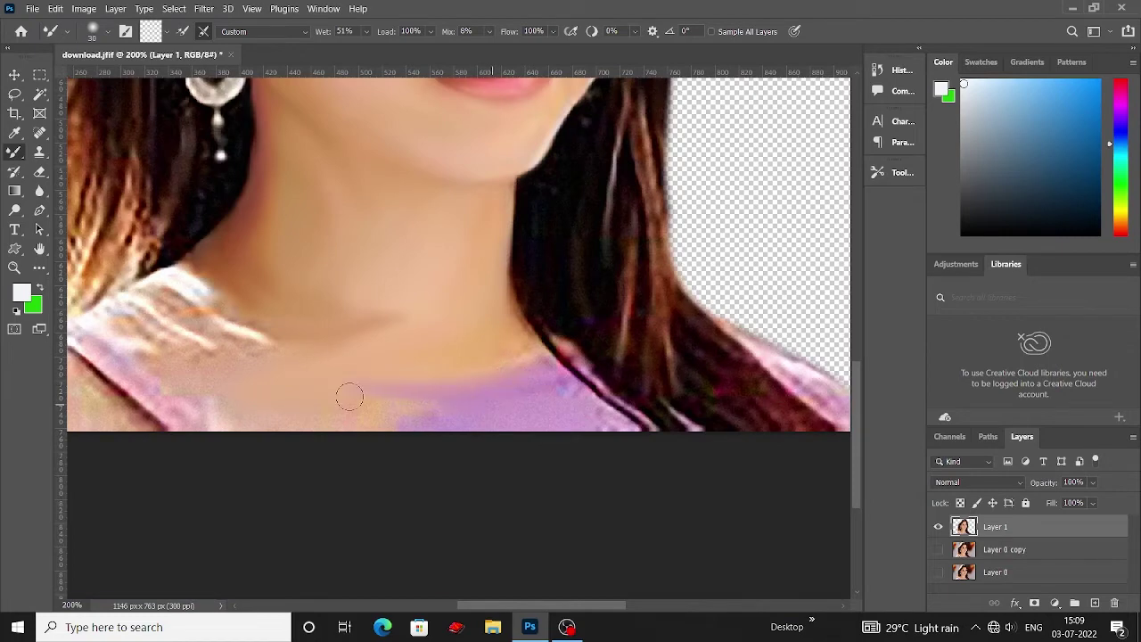
{"action": "left_click_drag", "start_coordinate": [350, 397], "coordinate": [443, 412]}
{"action": "scroll", "coordinate": [464, 410], "scroll_direction": "up", "scroll_amount": 1}
{"action": "left_click_drag", "start_coordinate": [213, 446], "coordinate": [407, 499]}
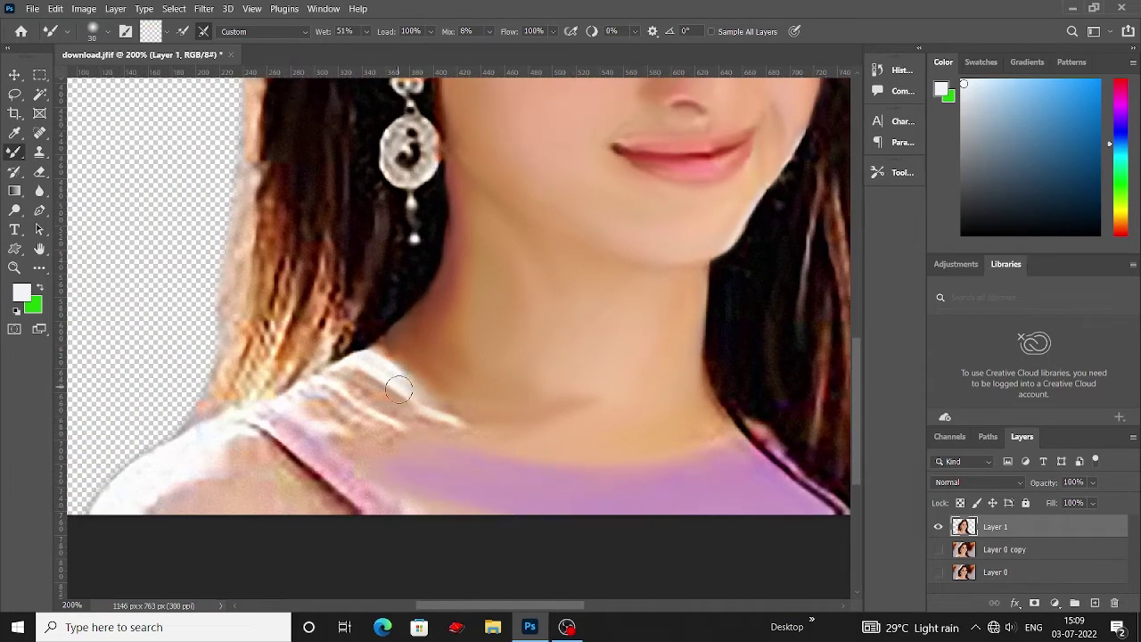
{"action": "mouse_move", "coordinate": [392, 379]}
{"action": "left_mouse_down"}
{"action": "mouse_move", "coordinate": [418, 421]}
{"action": "mouse_move", "coordinate": [378, 439]}
{"action": "mouse_move", "coordinate": [269, 412]}
{"action": "left_mouse_up"}
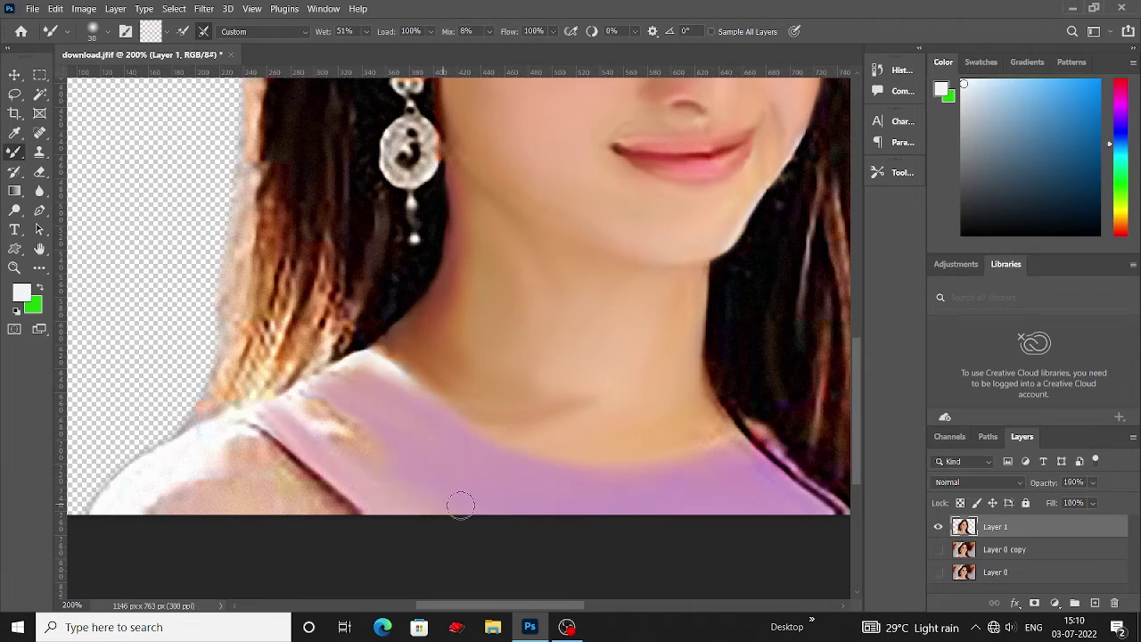
- With a smaller brush, smooth the white streaks and strap edge on the left shoulder
{"action": "scroll", "coordinate": [318, 426], "scroll_direction": "up", "scroll_amount": 2}
{"action": "scroll", "coordinate": [356, 428], "scroll_direction": "down", "scroll_amount": 3}
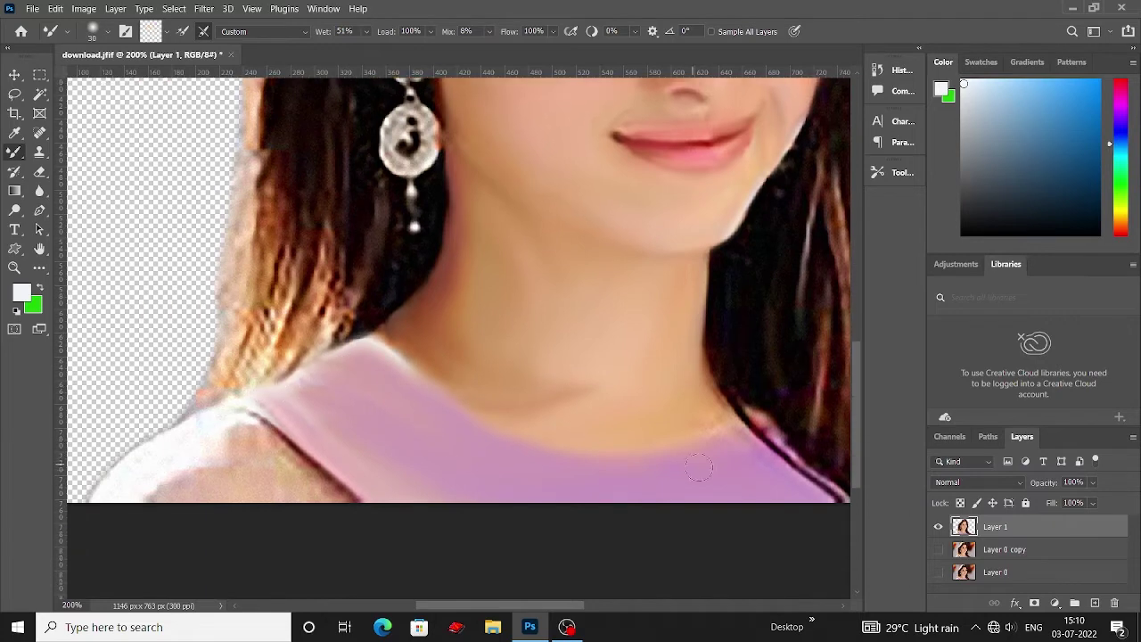
{"action": "scroll", "coordinate": [560, 444], "scroll_direction": "right", "scroll_amount": 3}
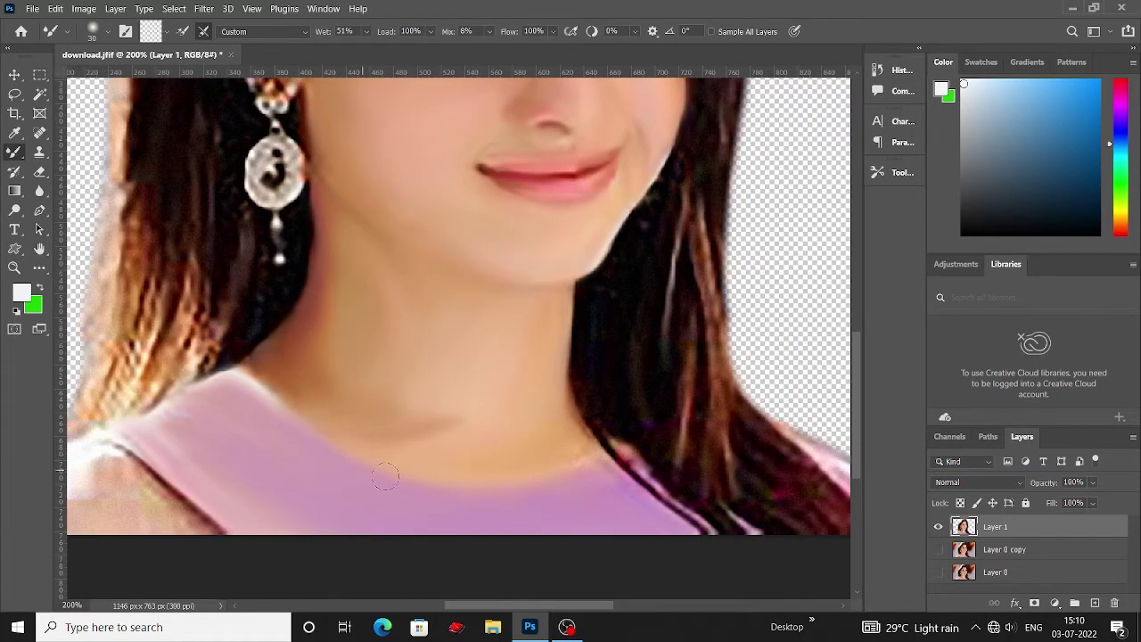
{"action": "key", "text": "bracketleft"}
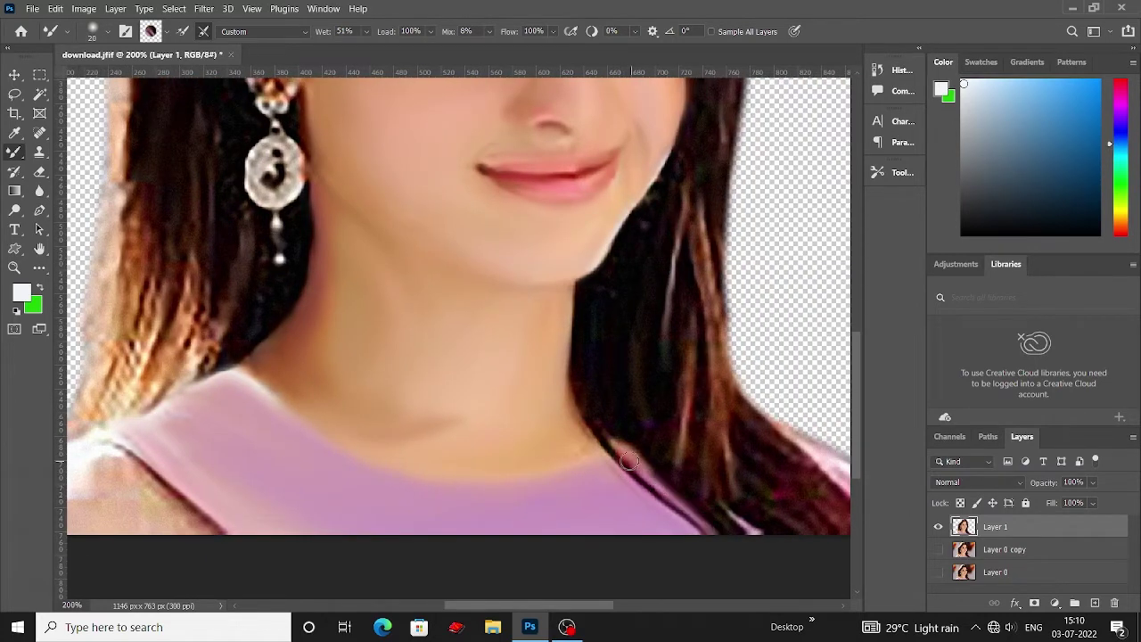
{"action": "scroll", "coordinate": [447, 464], "scroll_direction": "left", "scroll_amount": 3}
{"action": "left_click_drag", "start_coordinate": [334, 487], "coordinate": [205, 524]}
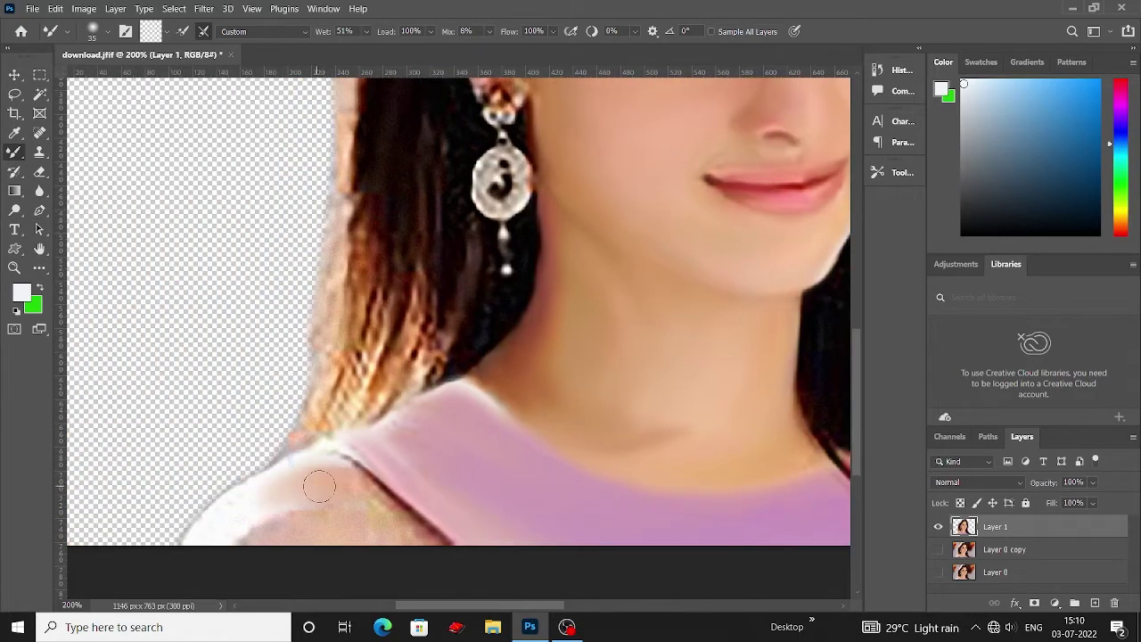
{"action": "left_click_drag", "start_coordinate": [346, 482], "coordinate": [373, 506]}
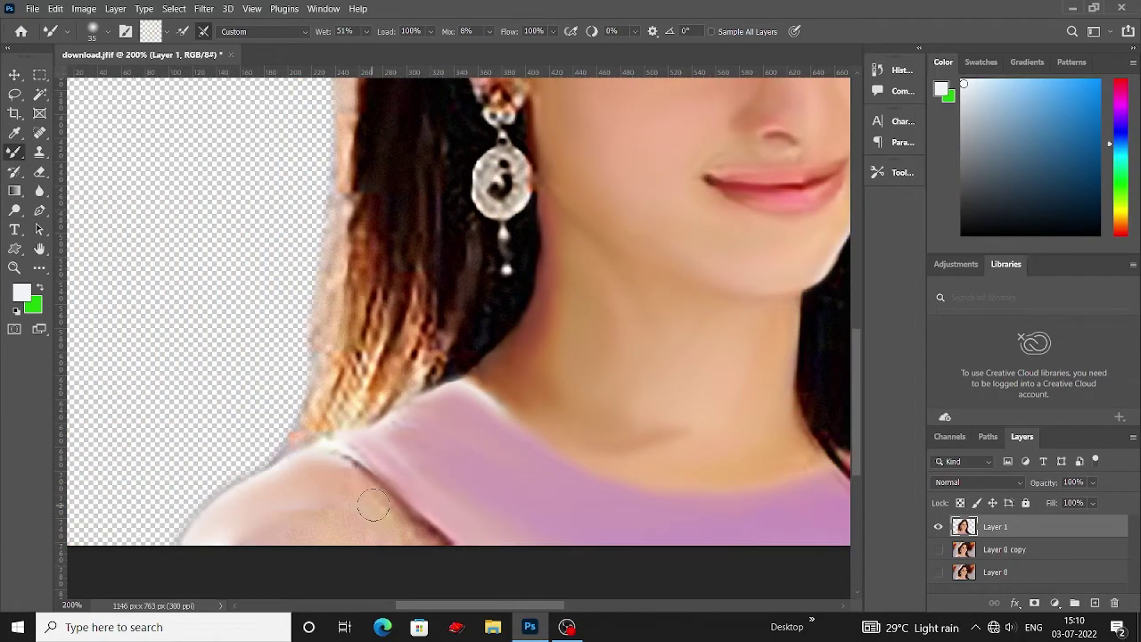
{"action": "scroll", "coordinate": [310, 512], "scroll_direction": "down", "scroll_amount": 2}
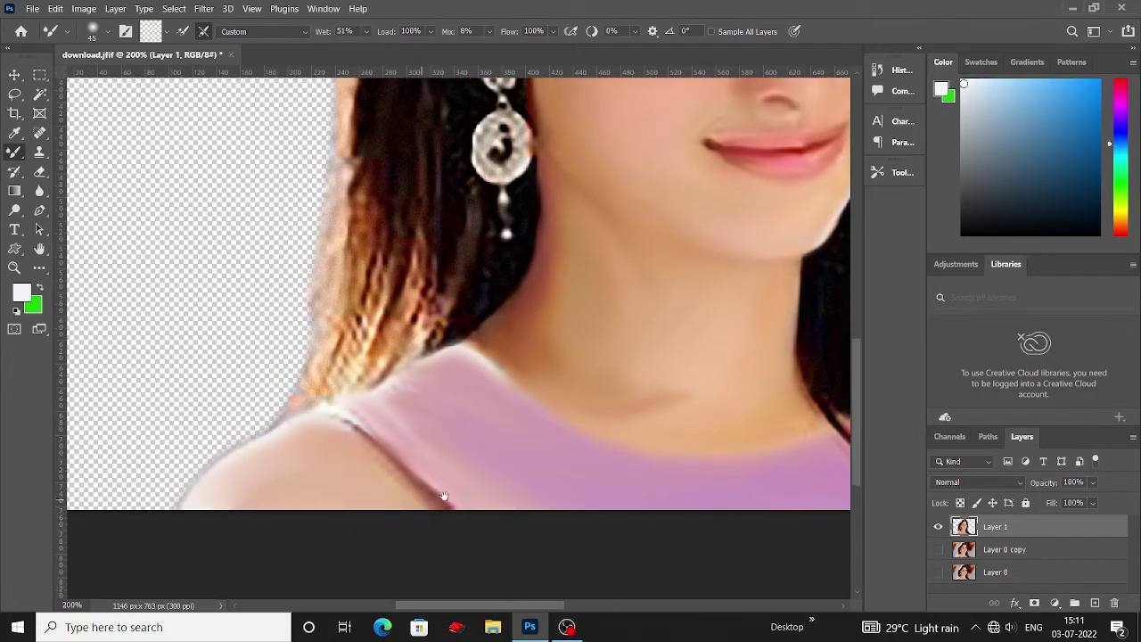
{"action": "scroll", "coordinate": [310, 512], "scroll_direction": "right", "scroll_amount": 5}
{"action": "key", "text": "ctrl+minus"}
{"action": "key", "text": "ctrl+minus"}
{"action": "left_click", "coordinate": [938, 527]}
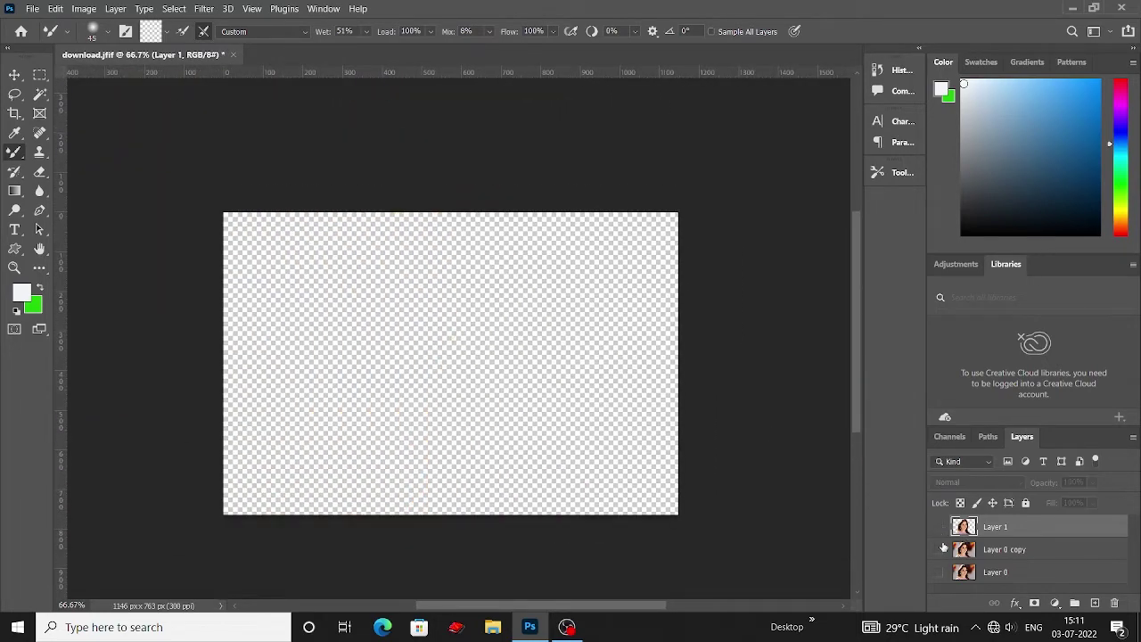
{"action": "left_click", "coordinate": [938, 549]}
{"action": "left_click", "coordinate": [938, 527]}
{"action": "left_click", "coordinate": [938, 549]}
{"action": "key", "text": "ctrl+plus"}
{"action": "key", "text": "ctrl+plus"}
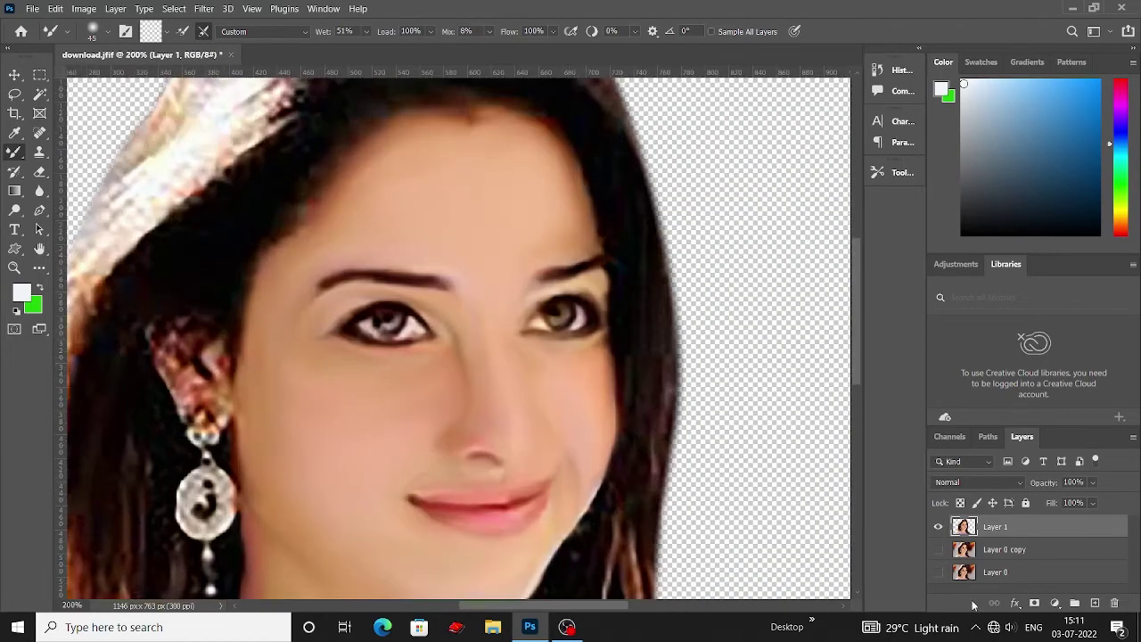
{"action": "scroll", "coordinate": [448, 238], "scroll_direction": "up", "scroll_amount": 3}
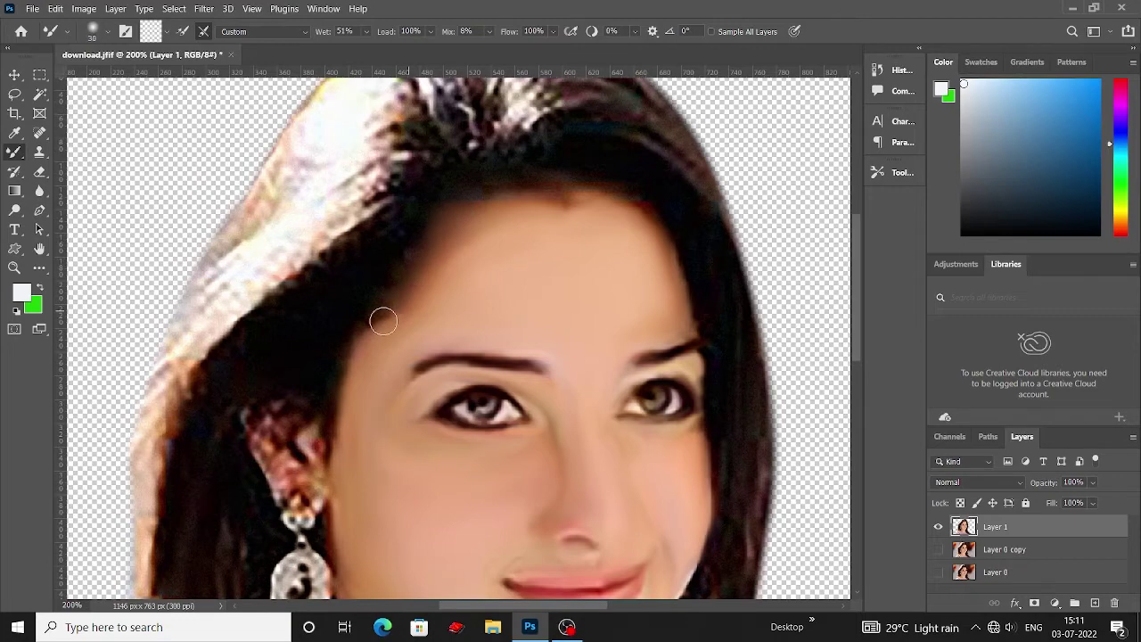
{"action": "scroll", "coordinate": [669, 250], "scroll_direction": "down", "scroll_amount": 2}
{"action": "scroll", "coordinate": [713, 348], "scroll_direction": "down", "scroll_amount": 2}
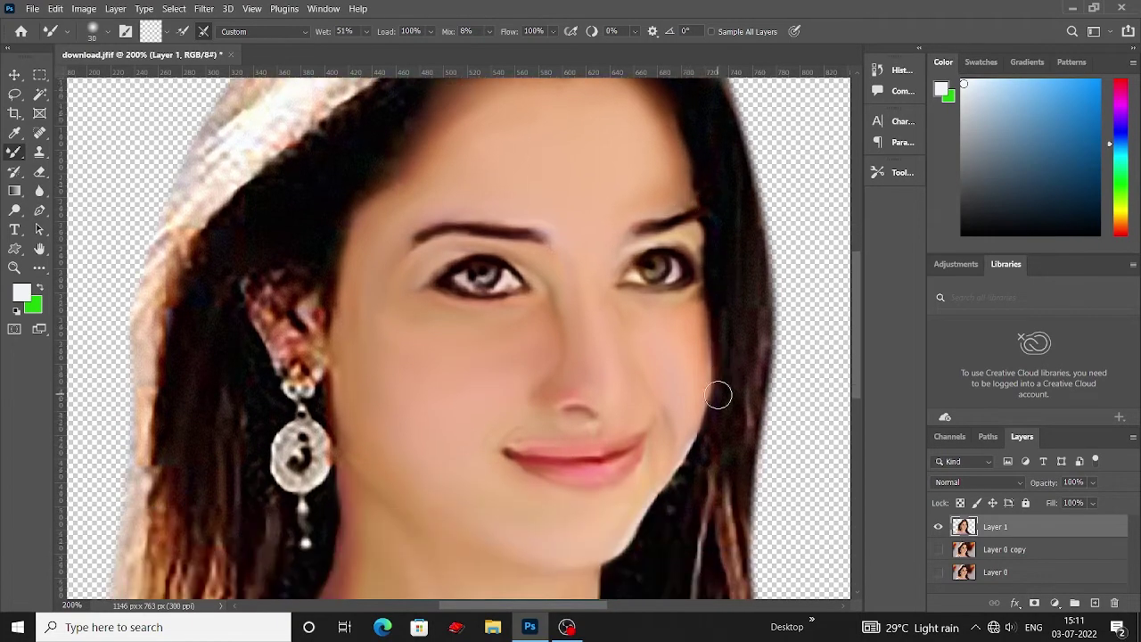
{"action": "scroll", "coordinate": [712, 402], "scroll_direction": "down", "scroll_amount": 5}
{"action": "scroll", "coordinate": [606, 458], "scroll_direction": "down", "scroll_amount": 2}
{"action": "scroll", "coordinate": [612, 496], "scroll_direction": "up", "scroll_amount": 2}
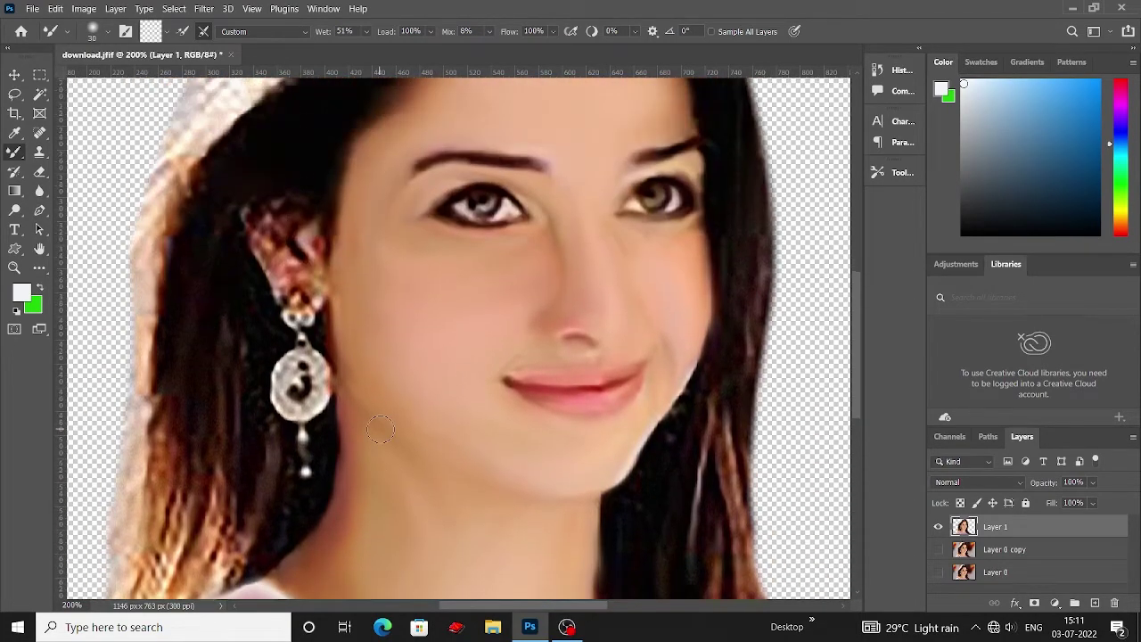
{"action": "scroll", "coordinate": [612, 497], "scroll_direction": "up", "scroll_amount": 8}
- Choose a different Mixer Brush preset for painting the hair
{"action": "left_click", "coordinate": [92, 31]}
{"action": "scroll", "coordinate": [268, 294], "scroll_direction": "down", "scroll_amount": 3}
{"action": "scroll", "coordinate": [268, 295], "scroll_direction": "down", "scroll_amount": 3}
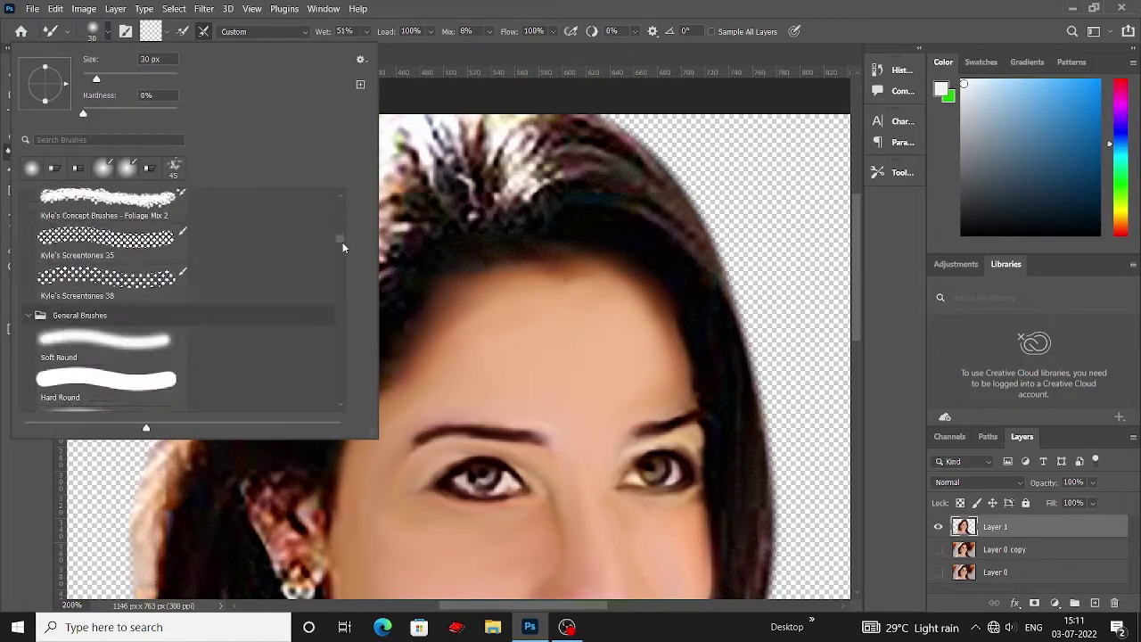
{"action": "scroll", "coordinate": [348, 258], "scroll_direction": "down", "scroll_amount": 3}
{"action": "scroll", "coordinate": [208, 353], "scroll_direction": "up", "scroll_amount": 3}
{"action": "left_click", "coordinate": [591, 201]}
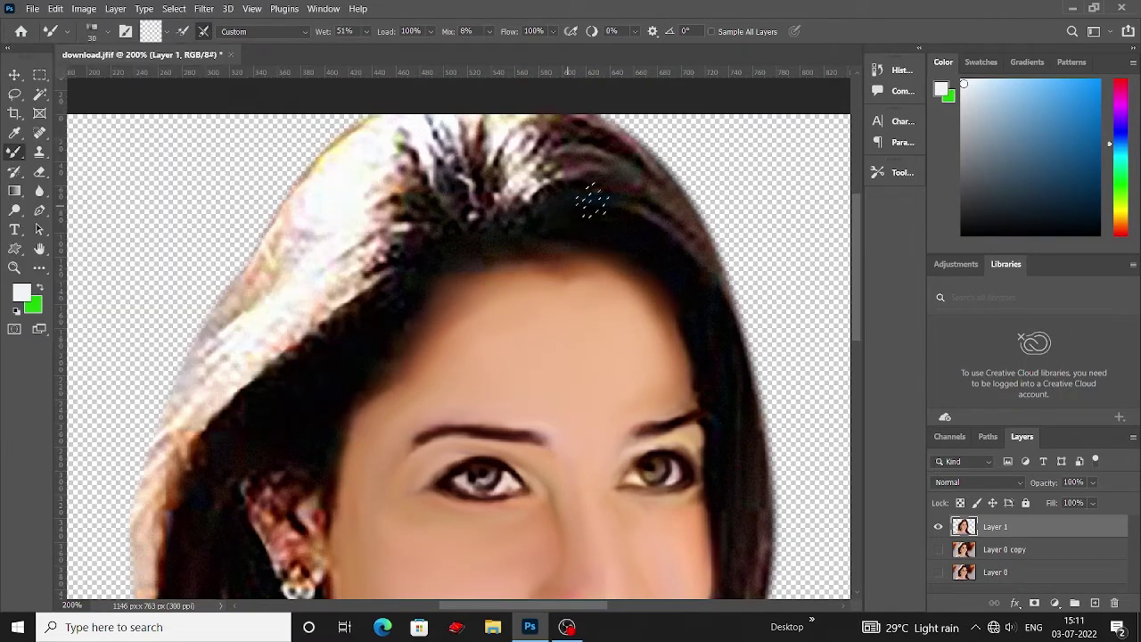
- Paint darker, smoothed strokes across the top of the hair
{"action": "scroll", "coordinate": [624, 196], "scroll_direction": "up", "scroll_amount": 1}
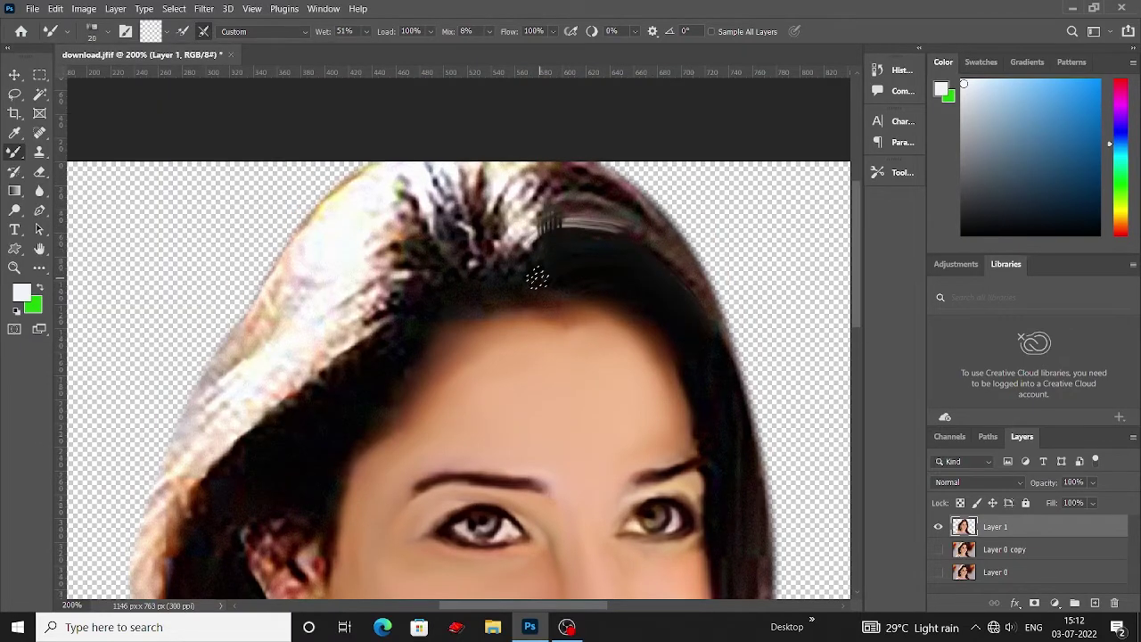
{"action": "mouse_move", "coordinate": [553, 170]}
{"action": "left_mouse_down"}
{"action": "mouse_move", "coordinate": [535, 267]}
{"action": "mouse_move", "coordinate": [526, 254]}
{"action": "left_mouse_up"}
{"action": "mouse_move", "coordinate": [499, 164]}
{"action": "left_mouse_down"}
{"action": "mouse_move", "coordinate": [538, 253]}
{"action": "mouse_move", "coordinate": [517, 273]}
{"action": "mouse_move", "coordinate": [507, 231]}
{"action": "mouse_move", "coordinate": [509, 247]}
{"action": "left_mouse_up"}
{"action": "left_click_drag", "start_coordinate": [455, 165], "coordinate": [493, 257]}
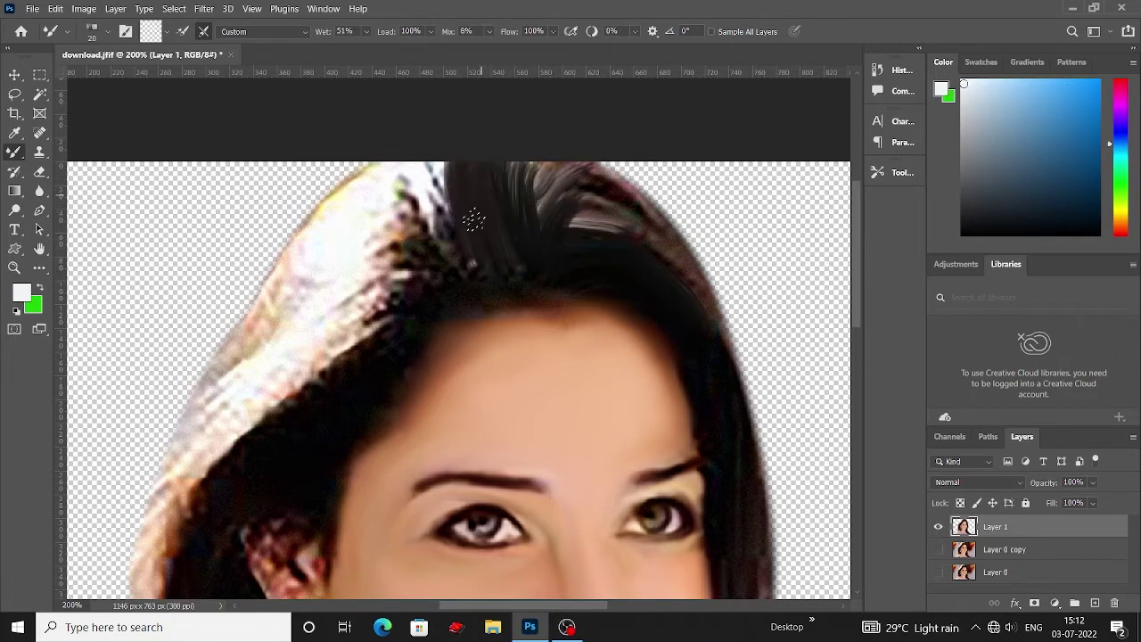
{"action": "left_click_drag", "start_coordinate": [473, 219], "coordinate": [486, 267]}
{"action": "left_click_drag", "start_coordinate": [628, 219], "coordinate": [544, 242]}
{"action": "left_click_drag", "start_coordinate": [624, 187], "coordinate": [535, 234]}
{"action": "mouse_move", "coordinate": [660, 236]}
{"action": "left_mouse_down"}
{"action": "mouse_move", "coordinate": [535, 174]}
{"action": "mouse_move", "coordinate": [611, 213]}
{"action": "mouse_move", "coordinate": [683, 293]}
{"action": "left_mouse_up"}
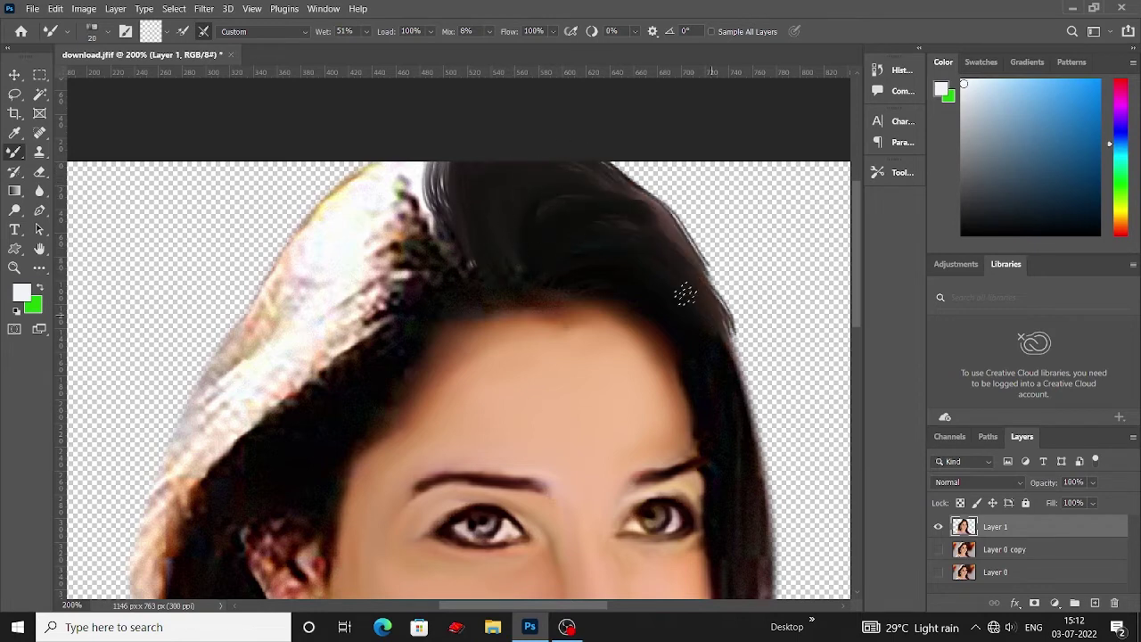
- Darken and extend the right edge of the hair
{"action": "scroll", "coordinate": [657, 188], "scroll_direction": "down", "scroll_amount": 1}
{"action": "left_click_drag", "start_coordinate": [657, 188], "coordinate": [713, 285]}
{"action": "scroll", "coordinate": [713, 285], "scroll_direction": "down", "scroll_amount": 1}
{"action": "left_click_drag", "start_coordinate": [691, 209], "coordinate": [683, 256]}
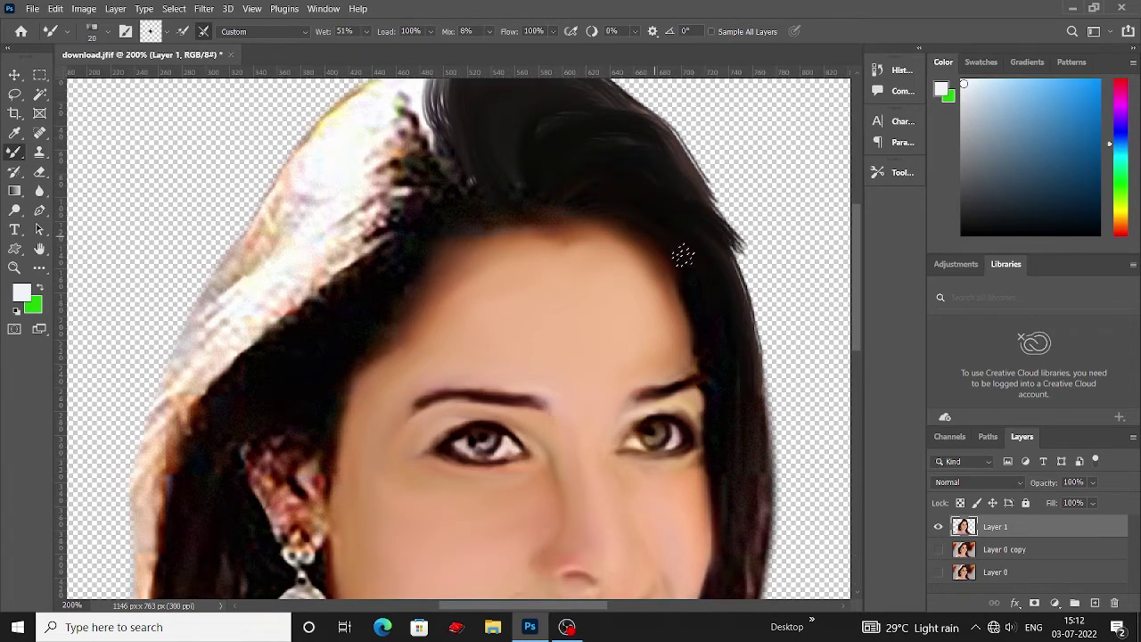
{"action": "scroll", "coordinate": [749, 352], "scroll_direction": "up", "scroll_amount": 1}
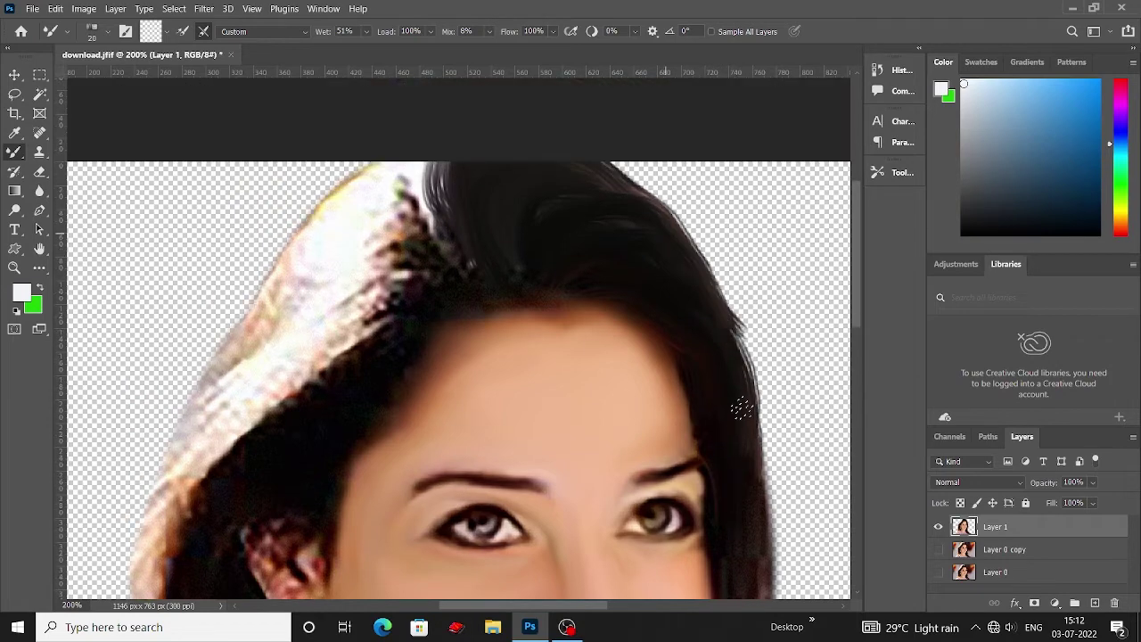
- Paint dark strands along the right hair edge down beside the neck
{"action": "left_click_drag", "start_coordinate": [754, 375], "coordinate": [798, 446]}
{"action": "left_click_drag", "start_coordinate": [765, 541], "coordinate": [776, 419]}
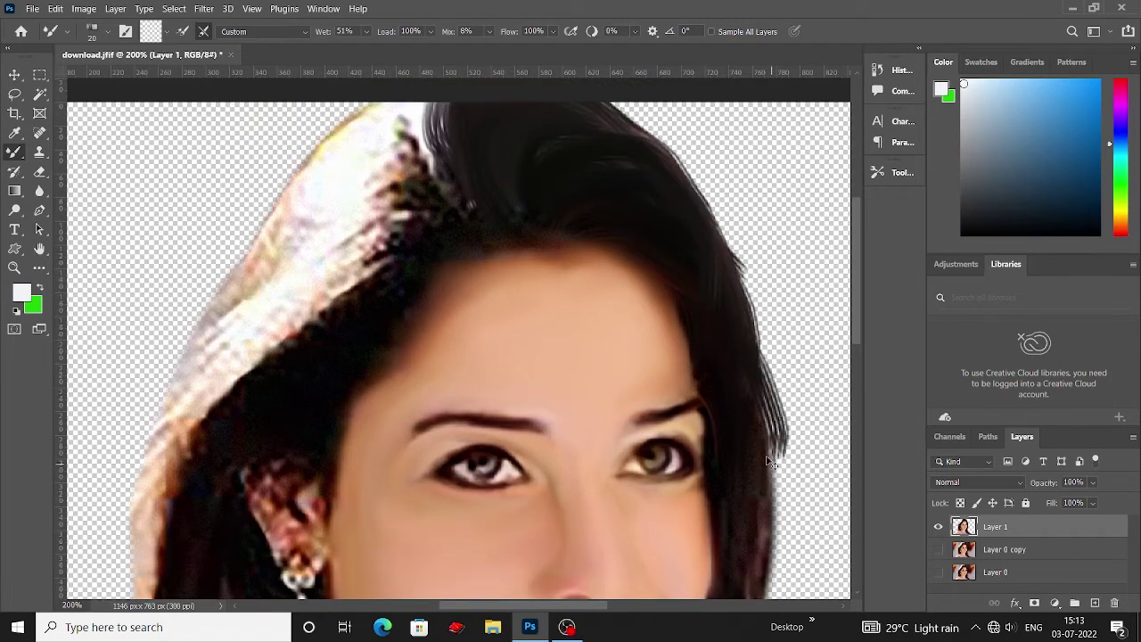
{"action": "scroll", "coordinate": [746, 331], "scroll_direction": "down", "scroll_amount": 1}
{"action": "scroll", "coordinate": [747, 330], "scroll_direction": "down", "scroll_amount": 1}
{"action": "mouse_move", "coordinate": [780, 366]}
{"action": "left_mouse_down"}
{"action": "mouse_move", "coordinate": [752, 479]}
{"action": "mouse_move", "coordinate": [746, 459]}
{"action": "left_mouse_up"}
{"action": "scroll", "coordinate": [745, 459], "scroll_direction": "down", "scroll_amount": 2}
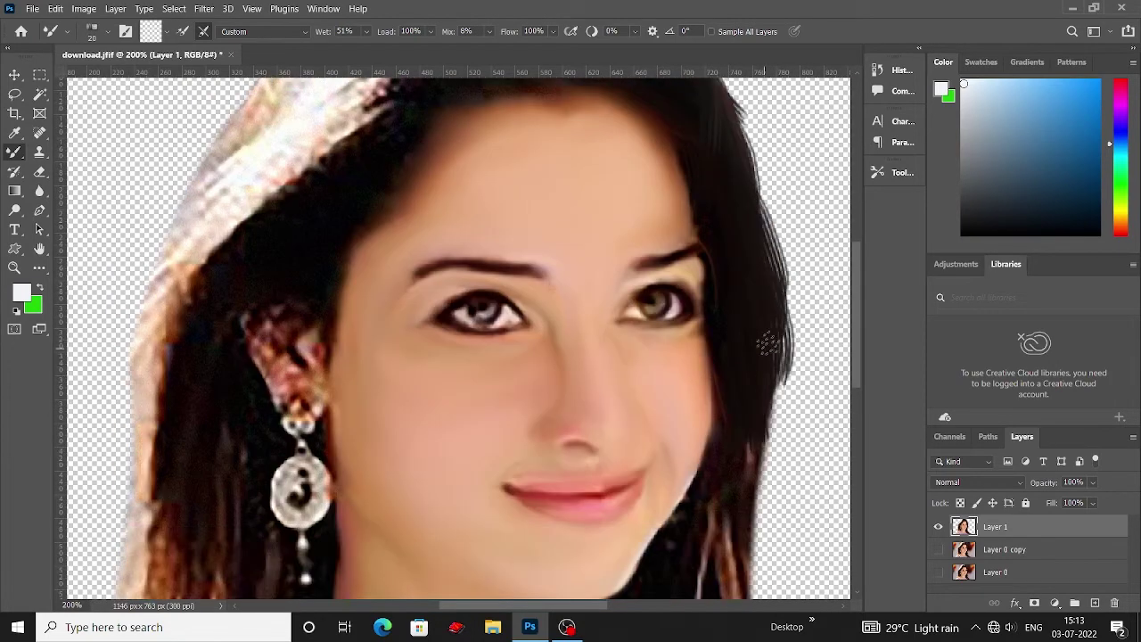
{"action": "mouse_move", "coordinate": [764, 335]}
{"action": "left_mouse_down"}
{"action": "mouse_move", "coordinate": [740, 526]}
{"action": "mouse_move", "coordinate": [718, 383]}
{"action": "left_mouse_up"}
{"action": "scroll", "coordinate": [740, 499], "scroll_direction": "down", "scroll_amount": 1}
{"action": "scroll", "coordinate": [704, 428], "scroll_direction": "down", "scroll_amount": 2}
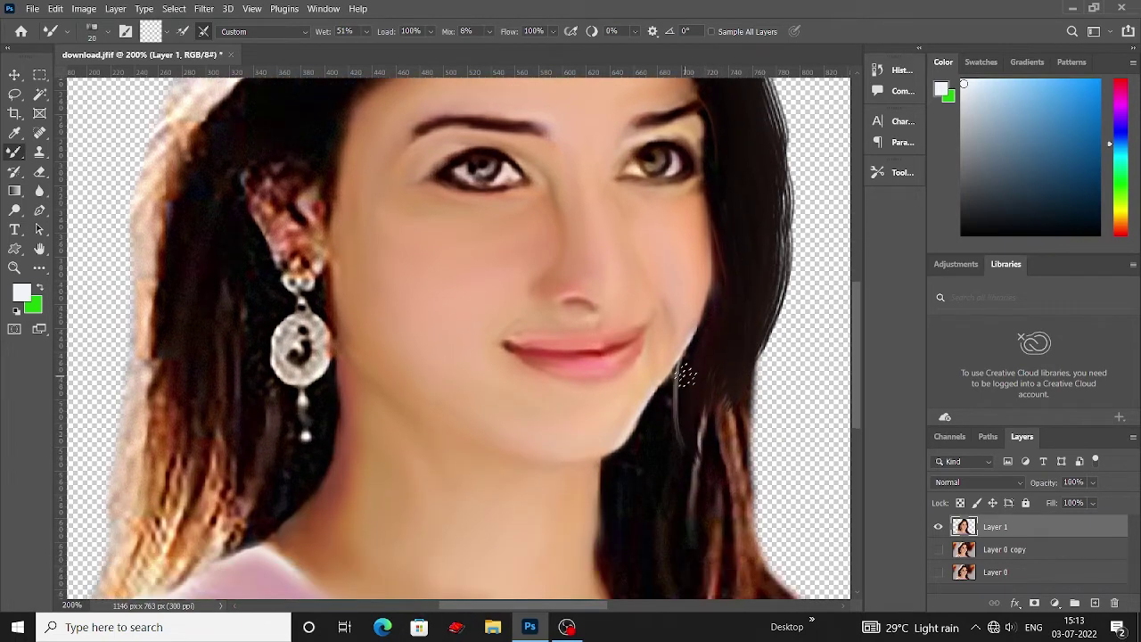
{"action": "scroll", "coordinate": [677, 366], "scroll_direction": "down", "scroll_amount": 1}
{"action": "scroll", "coordinate": [628, 402], "scroll_direction": "down", "scroll_amount": 1}
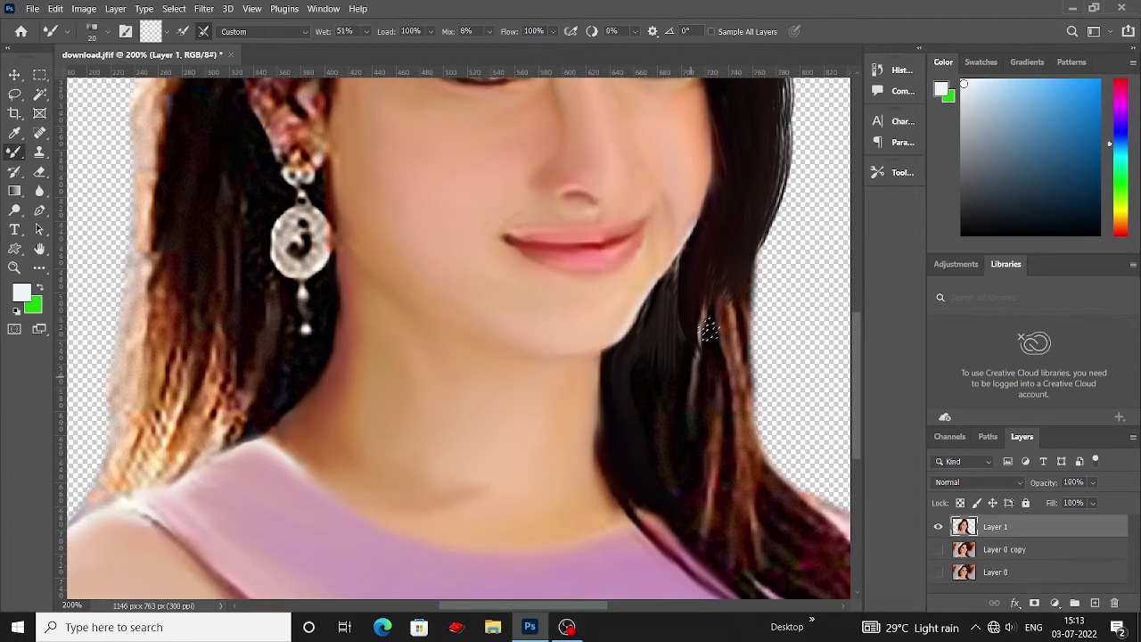
{"action": "left_click_drag", "start_coordinate": [707, 326], "coordinate": [756, 263]}
{"action": "scroll", "coordinate": [756, 263], "scroll_direction": "down", "scroll_amount": 1}
{"action": "mouse_move", "coordinate": [767, 410]}
{"action": "left_mouse_down"}
{"action": "mouse_move", "coordinate": [740, 254]}
{"action": "mouse_move", "coordinate": [693, 407]}
{"action": "mouse_move", "coordinate": [660, 303]}
{"action": "left_mouse_up"}
{"action": "scroll", "coordinate": [660, 291], "scroll_direction": "up", "scroll_amount": 1}
{"action": "scroll", "coordinate": [677, 445], "scroll_direction": "right", "scroll_amount": 2}
{"action": "mouse_move", "coordinate": [586, 408]}
{"action": "left_mouse_down"}
{"action": "mouse_move", "coordinate": [683, 556]}
{"action": "mouse_move", "coordinate": [619, 395]}
{"action": "left_mouse_up"}
- Paint light blended strands over the top-left hair
{"action": "scroll", "coordinate": [774, 535], "scroll_direction": "up", "scroll_amount": 1}
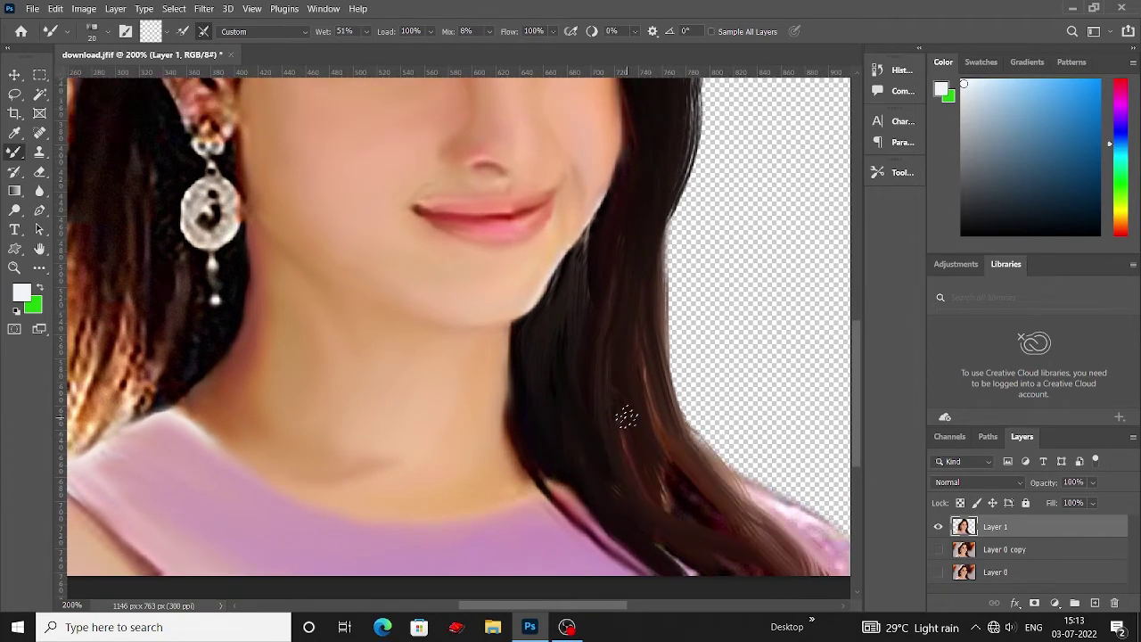
{"action": "scroll", "coordinate": [747, 542], "scroll_direction": "down", "scroll_amount": 1}
{"action": "scroll", "coordinate": [669, 499], "scroll_direction": "up", "scroll_amount": 3}
{"action": "scroll", "coordinate": [637, 479], "scroll_direction": "up", "scroll_amount": 10}
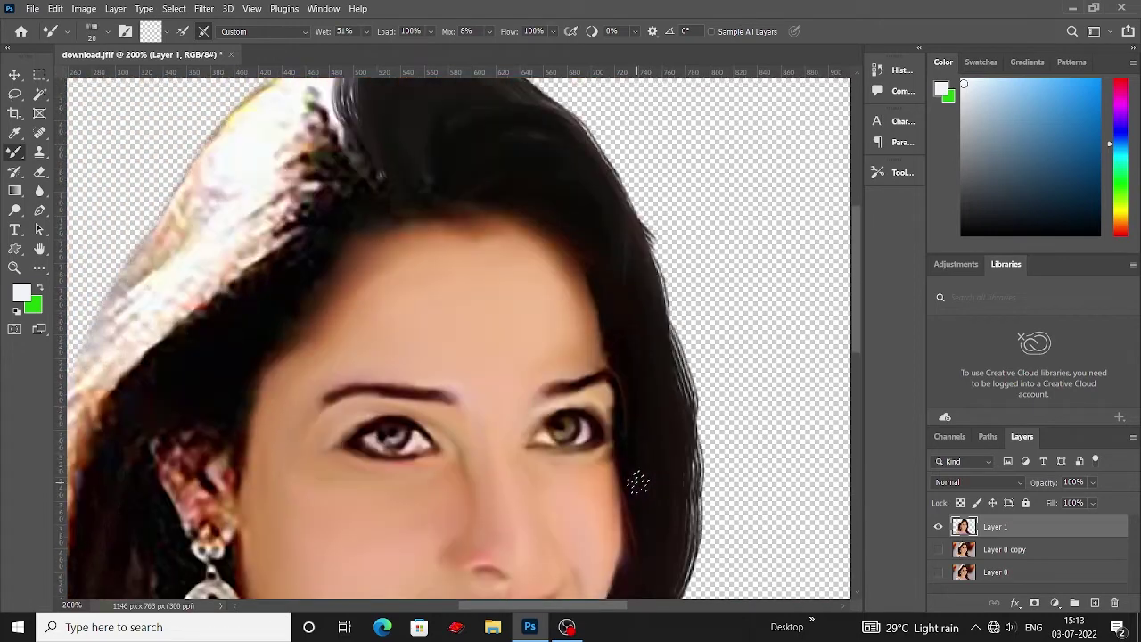
{"action": "scroll", "coordinate": [535, 401], "scroll_direction": "up", "scroll_amount": 3}
{"action": "mouse_move", "coordinate": [369, 287]}
{"action": "left_mouse_down"}
{"action": "mouse_move", "coordinate": [334, 173]}
{"action": "mouse_move", "coordinate": [331, 191]}
{"action": "mouse_move", "coordinate": [301, 184]}
{"action": "mouse_move", "coordinate": [314, 294]}
{"action": "mouse_move", "coordinate": [326, 285]}
{"action": "mouse_move", "coordinate": [267, 205]}
{"action": "mouse_move", "coordinate": [306, 229]}
{"action": "mouse_move", "coordinate": [285, 288]}
{"action": "mouse_move", "coordinate": [381, 288]}
{"action": "mouse_move", "coordinate": [375, 247]}
{"action": "mouse_move", "coordinate": [428, 300]}
{"action": "left_mouse_up"}
{"action": "scroll", "coordinate": [327, 285], "scroll_direction": "down", "scroll_amount": 1}
{"action": "scroll", "coordinate": [303, 254], "scroll_direction": "down", "scroll_amount": 1}
{"action": "scroll", "coordinate": [291, 386], "scroll_direction": "up", "scroll_amount": 1}
{"action": "mouse_move", "coordinate": [291, 385]}
{"action": "left_mouse_down"}
{"action": "mouse_move", "coordinate": [400, 273]}
{"action": "mouse_move", "coordinate": [385, 301]}
{"action": "left_mouse_up"}
{"action": "scroll", "coordinate": [384, 301], "scroll_direction": "down", "scroll_amount": 2}
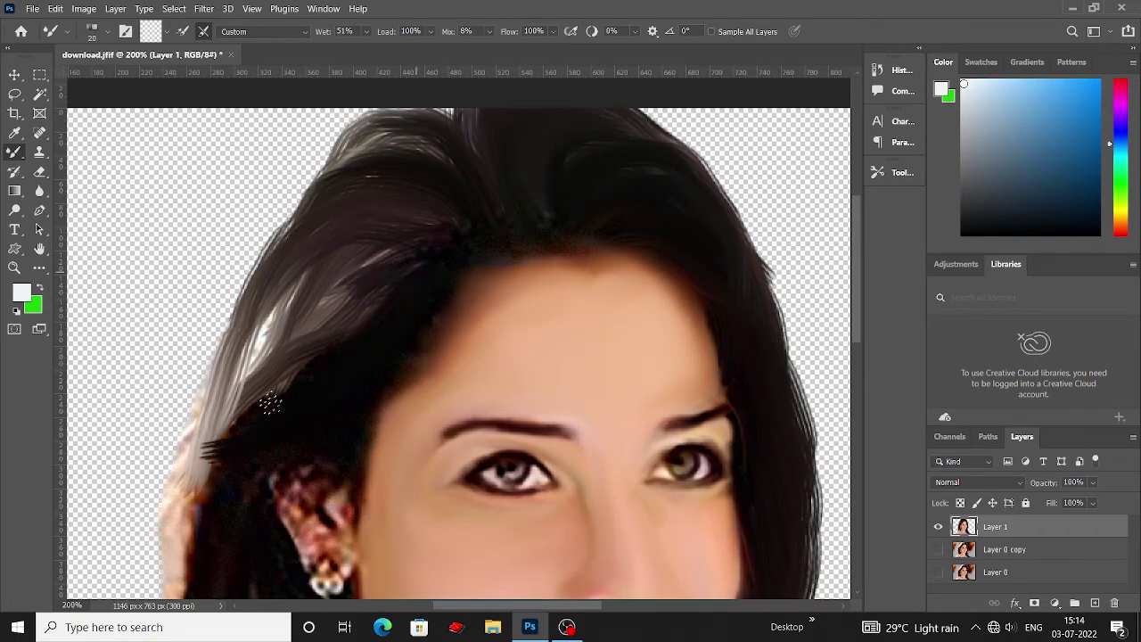
{"action": "left_click_drag", "start_coordinate": [272, 403], "coordinate": [357, 294]}
{"action": "scroll", "coordinate": [466, 257], "scroll_direction": "up", "scroll_amount": 1}
{"action": "mouse_move", "coordinate": [467, 258]}
{"action": "left_mouse_down"}
{"action": "mouse_move", "coordinate": [268, 392]}
{"action": "mouse_move", "coordinate": [338, 375]}
{"action": "mouse_move", "coordinate": [351, 338]}
{"action": "mouse_move", "coordinate": [407, 387]}
{"action": "mouse_move", "coordinate": [374, 459]}
{"action": "left_mouse_up"}
{"action": "scroll", "coordinate": [351, 338], "scroll_direction": "up", "scroll_amount": 1}
{"action": "scroll", "coordinate": [351, 339], "scroll_direction": "up", "scroll_amount": 2}
{"action": "scroll", "coordinate": [375, 459], "scroll_direction": "up", "scroll_amount": 1}
{"action": "left_click_drag", "start_coordinate": [428, 402], "coordinate": [292, 393]}
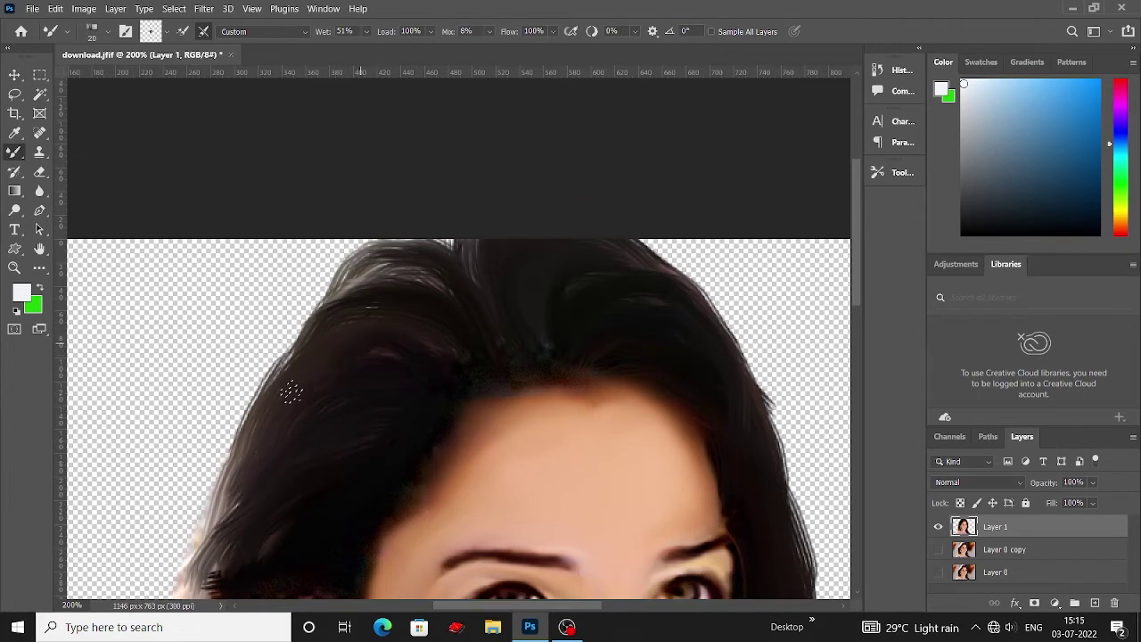
- Zoom out to view the whole portrait
{"action": "scroll", "coordinate": [292, 392], "scroll_direction": "down", "scroll_amount": 2}
{"action": "scroll", "coordinate": [357, 374], "scroll_direction": "down", "scroll_amount": 1}
{"action": "scroll", "coordinate": [295, 336], "scroll_direction": "down", "scroll_amount": 1}
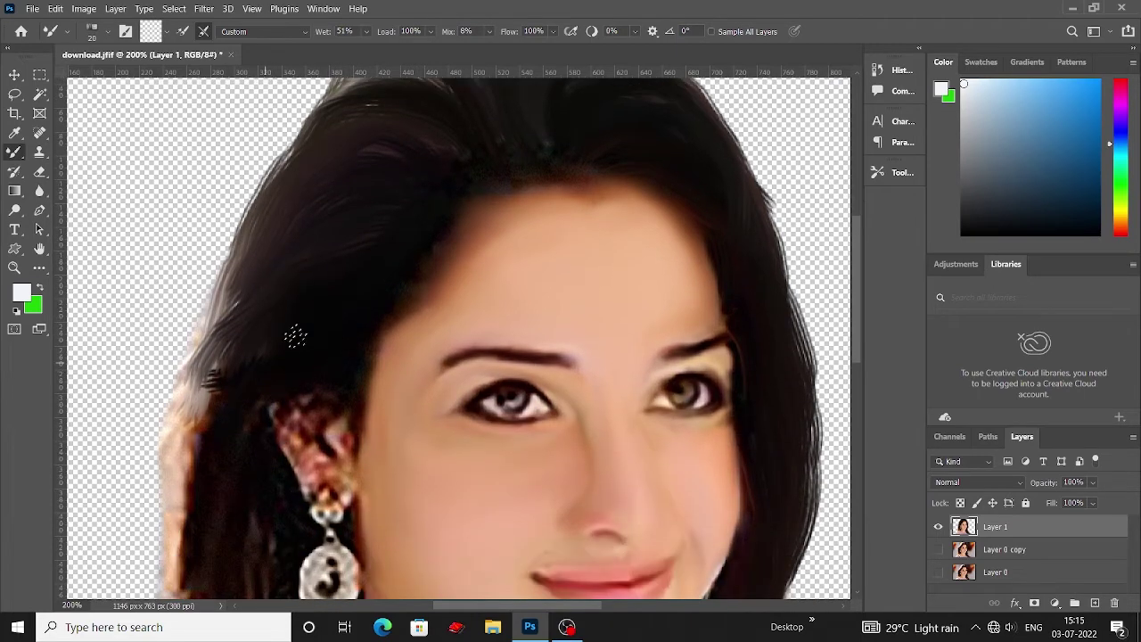
{"action": "scroll", "coordinate": [295, 336], "scroll_direction": "down", "scroll_amount": 1}
{"action": "scroll", "coordinate": [234, 319], "scroll_direction": "down", "scroll_amount": 1}
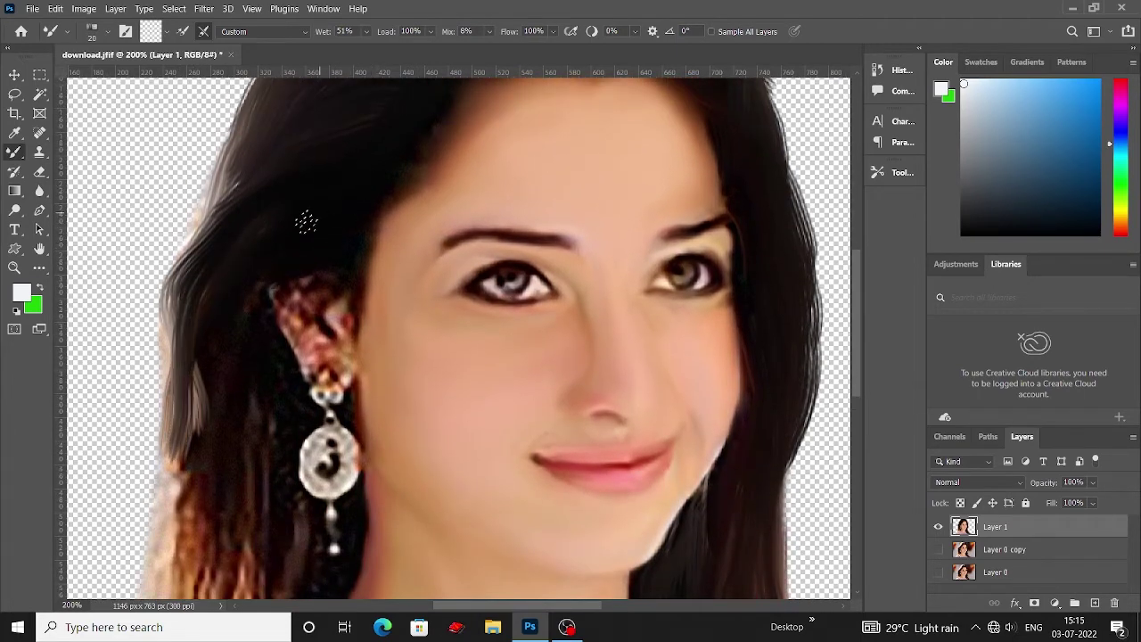
{"action": "scroll", "coordinate": [258, 234], "scroll_direction": "down", "scroll_amount": 1}
{"action": "scroll", "coordinate": [231, 285], "scroll_direction": "down", "scroll_amount": 1}
{"action": "scroll", "coordinate": [205, 357], "scroll_direction": "down", "scroll_amount": 1}
{"action": "scroll", "coordinate": [196, 379], "scroll_direction": "down", "scroll_amount": 2}
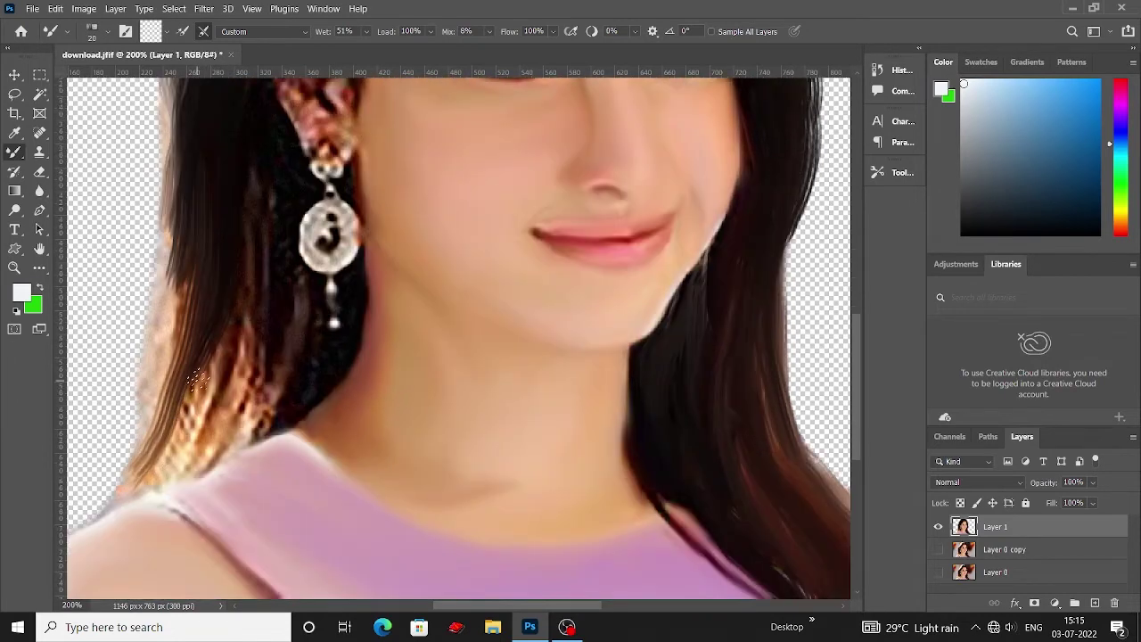
{"action": "scroll", "coordinate": [196, 382], "scroll_direction": "up", "scroll_amount": 1}
{"action": "scroll", "coordinate": [196, 356], "scroll_direction": "up", "scroll_amount": 1}
{"action": "scroll", "coordinate": [223, 268], "scroll_direction": "up", "scroll_amount": 1}
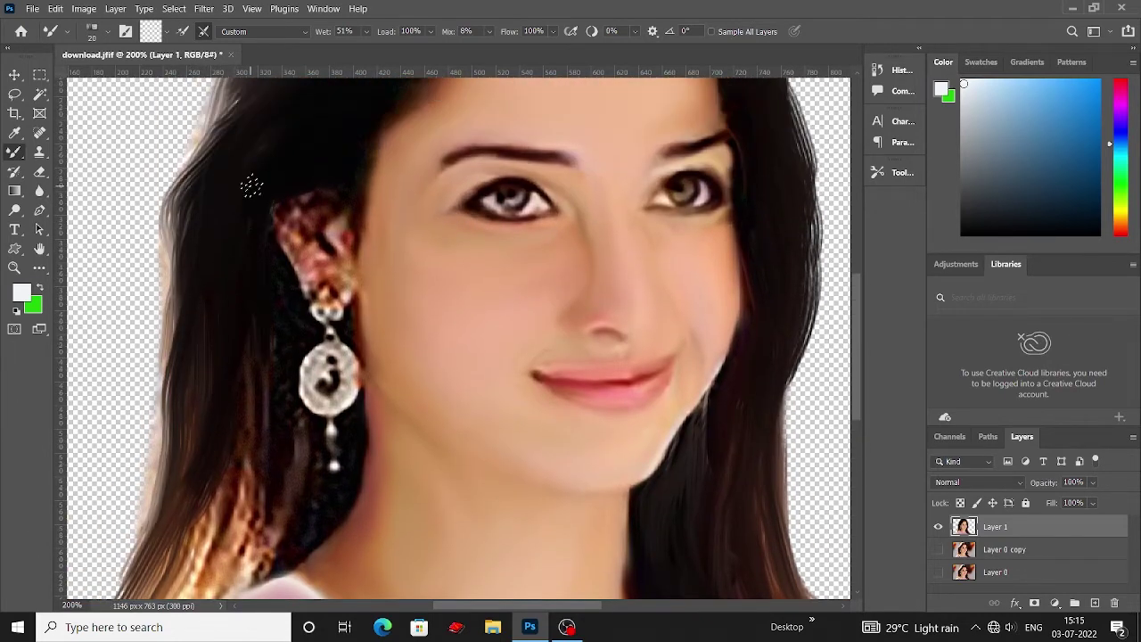
{"action": "scroll", "coordinate": [230, 390], "scroll_direction": "down", "scroll_amount": 2}
{"action": "scroll", "coordinate": [187, 428], "scroll_direction": "up", "scroll_amount": 1}
{"action": "scroll", "coordinate": [178, 416], "scroll_direction": "up", "scroll_amount": 1}
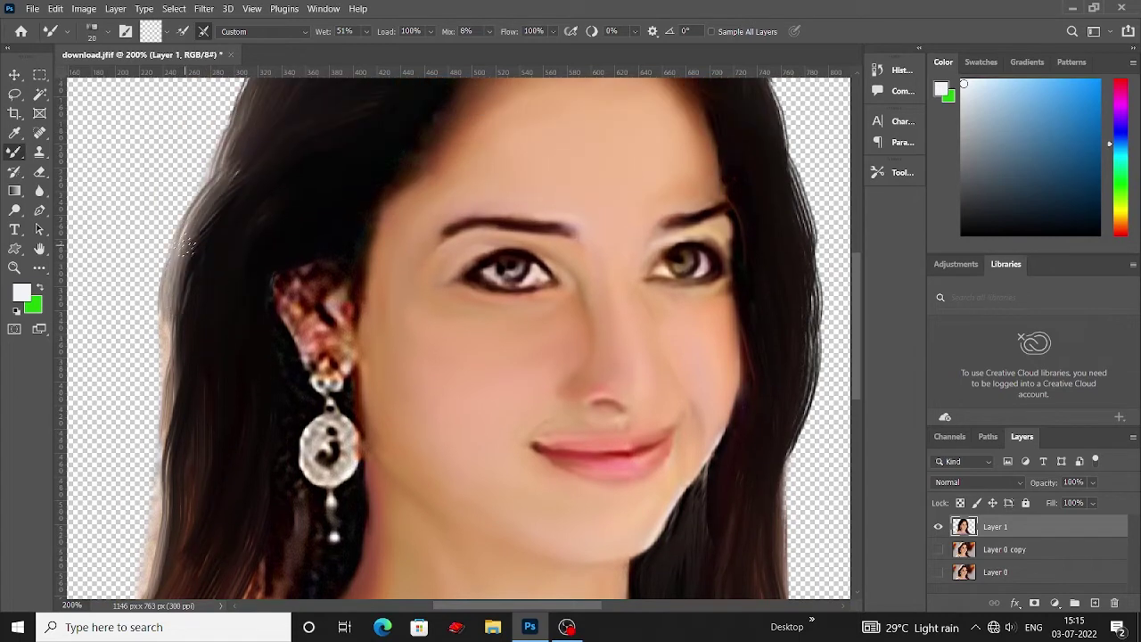
{"action": "scroll", "coordinate": [177, 357], "scroll_direction": "down", "scroll_amount": 2}
{"action": "scroll", "coordinate": [179, 356], "scroll_direction": "down", "scroll_amount": 1}
{"action": "scroll", "coordinate": [217, 324], "scroll_direction": "down", "scroll_amount": 1}
{"action": "scroll", "coordinate": [231, 304], "scroll_direction": "up", "scroll_amount": 3}
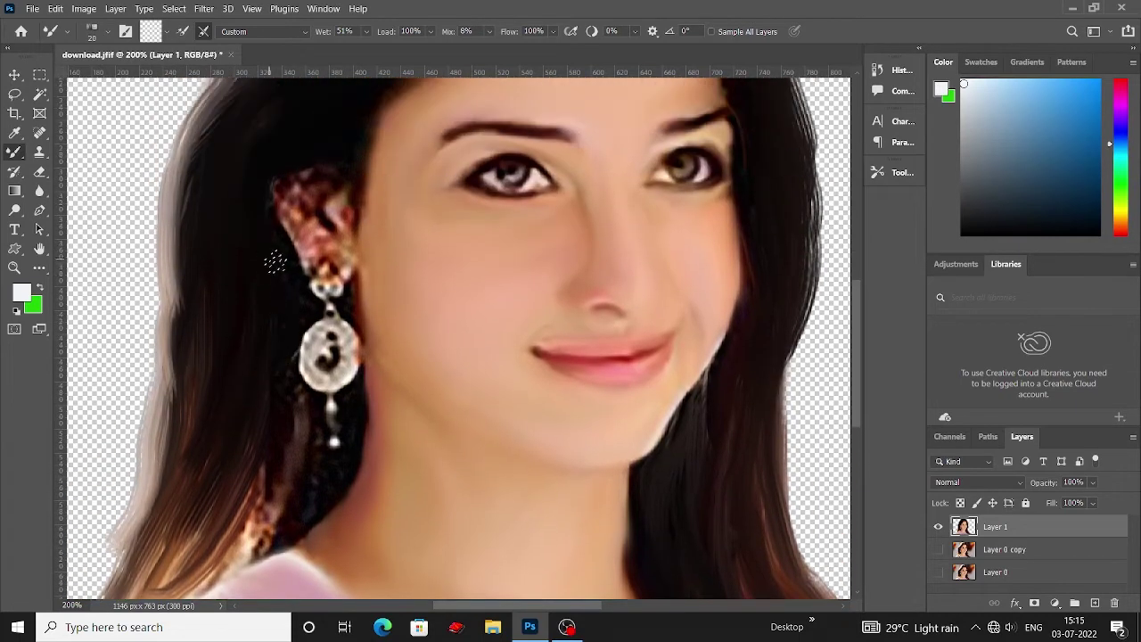
{"action": "scroll", "coordinate": [287, 408], "scroll_direction": "down", "scroll_amount": 1}
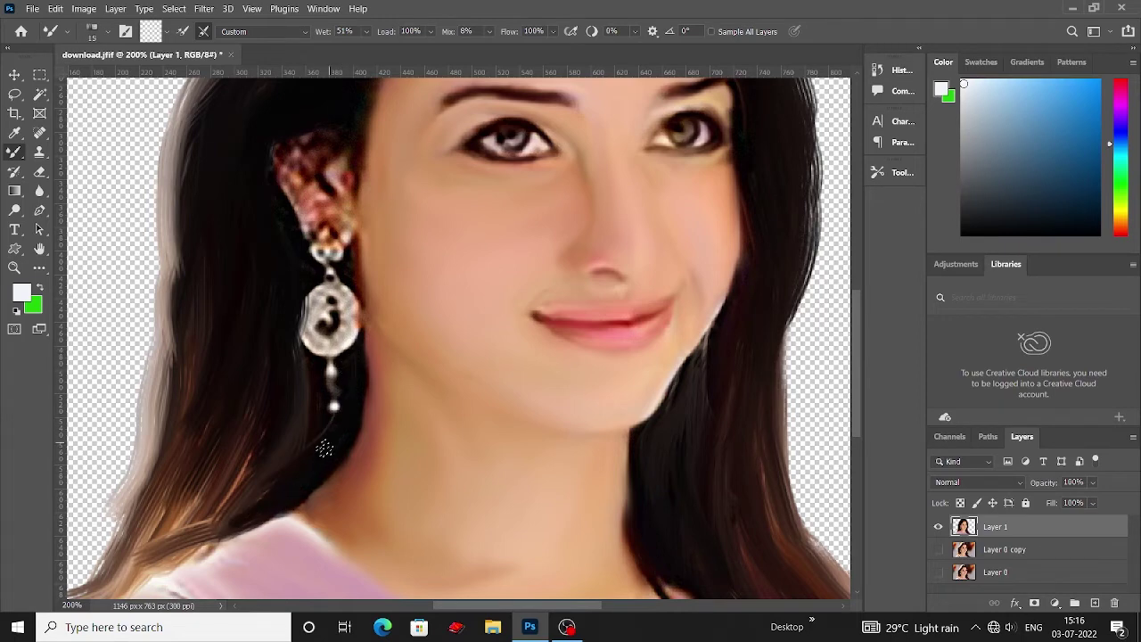
{"action": "scroll", "coordinate": [294, 446], "scroll_direction": "up", "scroll_amount": 1}
{"action": "scroll", "coordinate": [223, 490], "scroll_direction": "up", "scroll_amount": 1}
{"action": "scroll", "coordinate": [214, 464], "scroll_direction": "down", "scroll_amount": 1}
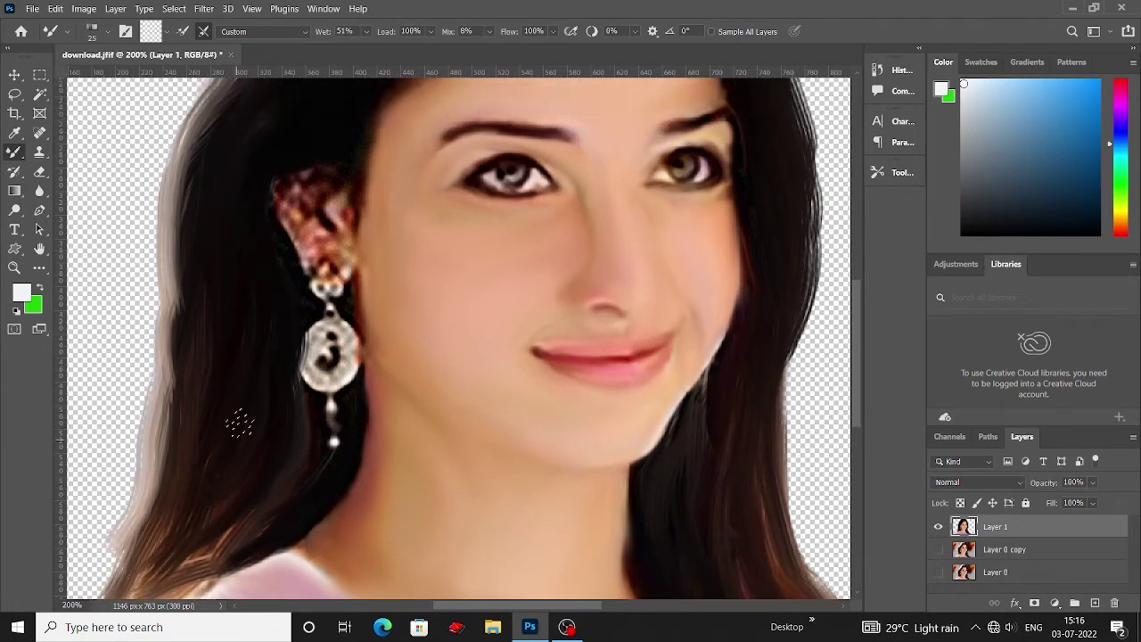
{"action": "scroll", "coordinate": [240, 424], "scroll_direction": "up", "scroll_amount": 1}
{"action": "scroll", "coordinate": [323, 290], "scroll_direction": "up", "scroll_amount": 3}
{"action": "scroll", "coordinate": [312, 224], "scroll_direction": "up", "scroll_amount": 1}
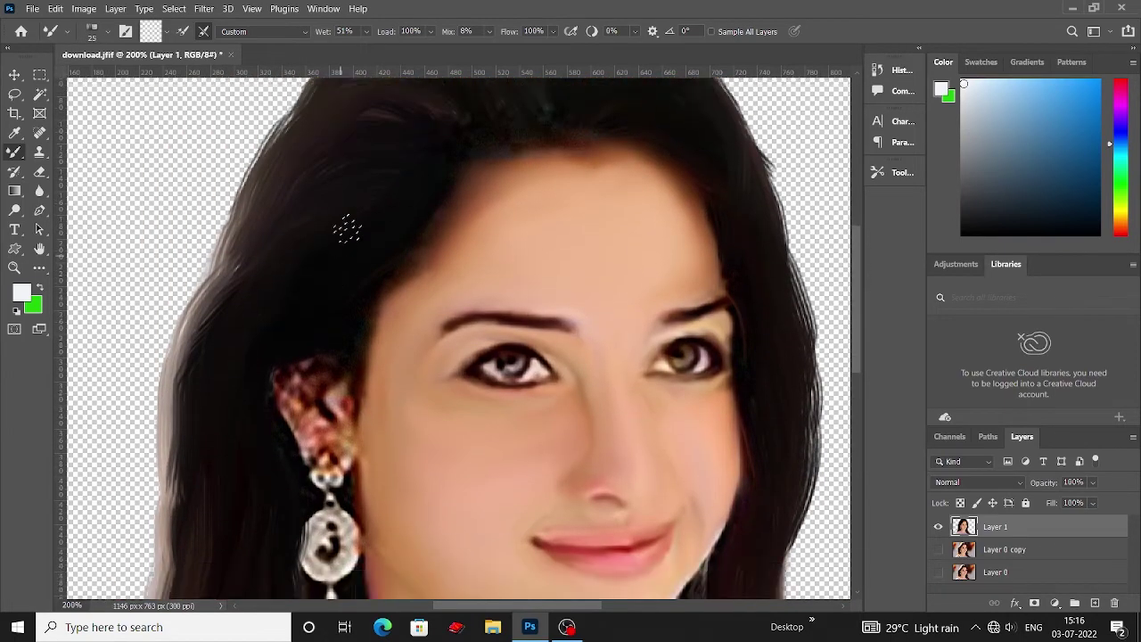
{"action": "scroll", "coordinate": [344, 230], "scroll_direction": "up", "scroll_amount": 1}
{"action": "scroll", "coordinate": [348, 214], "scroll_direction": "down", "scroll_amount": 4}
{"action": "scroll", "coordinate": [352, 178], "scroll_direction": "down", "scroll_amount": 1}
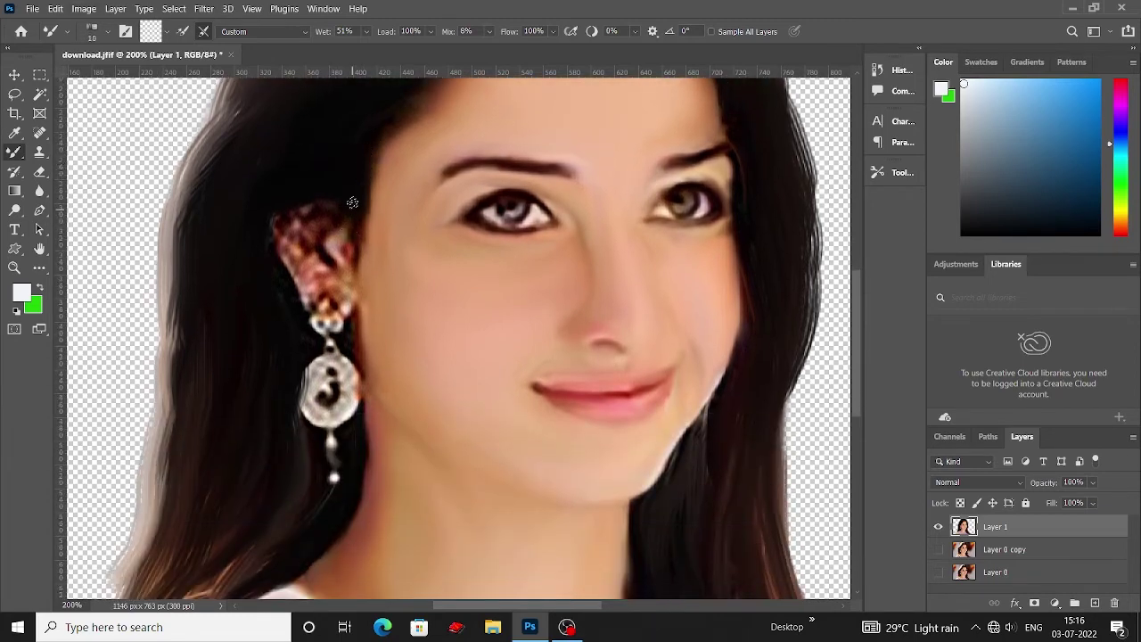
{"action": "scroll", "coordinate": [204, 267], "scroll_direction": "down", "scroll_amount": 3}
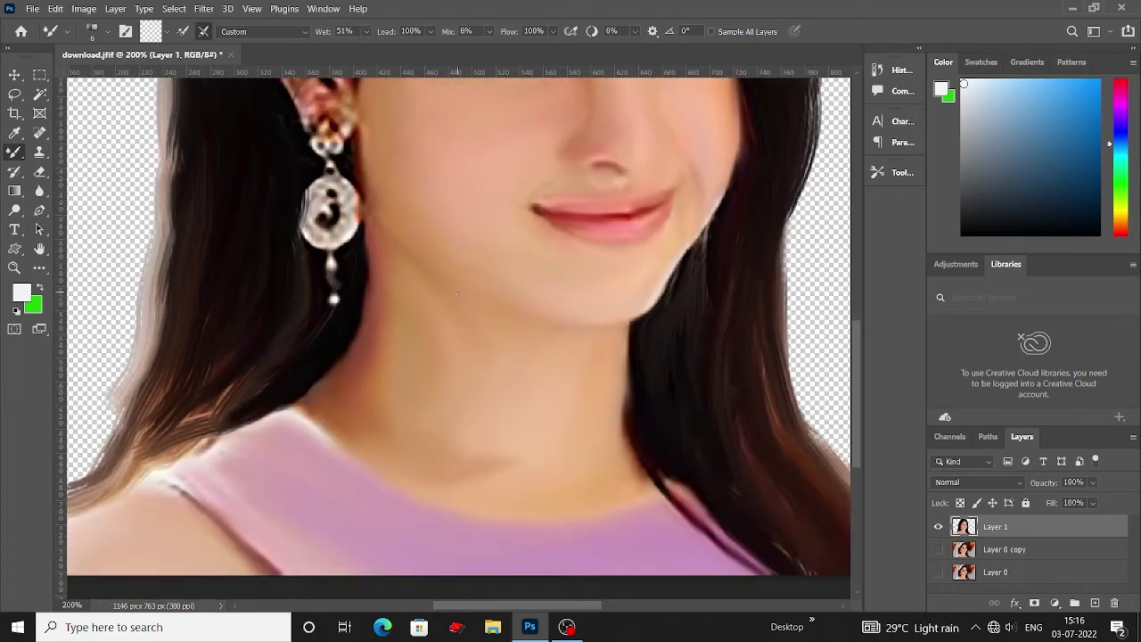
{"action": "scroll", "coordinate": [204, 268], "scroll_direction": "down", "scroll_amount": 1}
{"action": "key", "text": "ctrl+minus"}
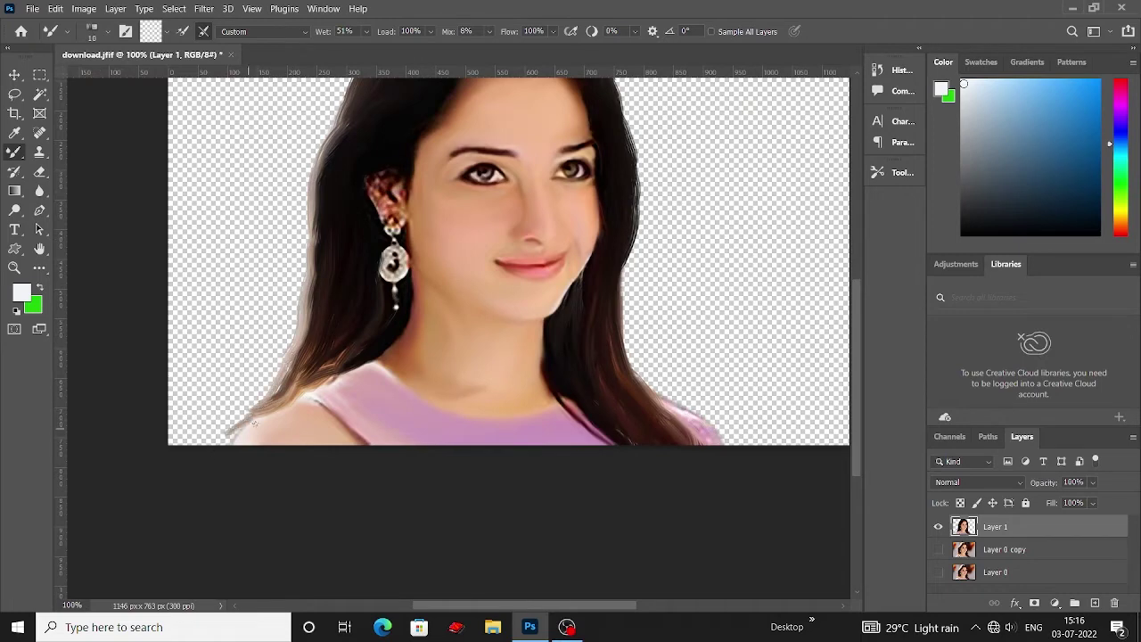
- Zoom in on the forehead hairline and pick a different blending brush preset
{"action": "scroll", "coordinate": [244, 436], "scroll_direction": "up", "scroll_amount": 1}
{"action": "scroll", "coordinate": [296, 378], "scroll_direction": "up", "scroll_amount": 1}
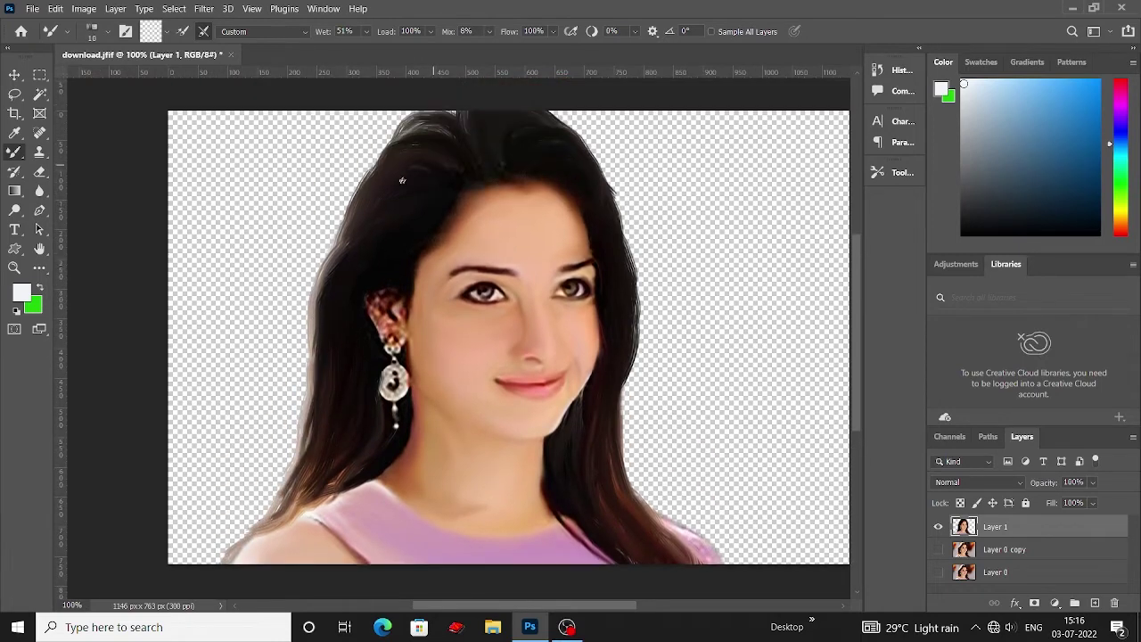
{"action": "scroll", "coordinate": [357, 267], "scroll_direction": "down", "scroll_amount": 1}
{"action": "scroll", "coordinate": [357, 268], "scroll_direction": "up", "scroll_amount": 1}
{"action": "key", "text": "ctrl+plus"}
{"action": "scroll", "coordinate": [487, 205], "scroll_direction": "up", "scroll_amount": 2}
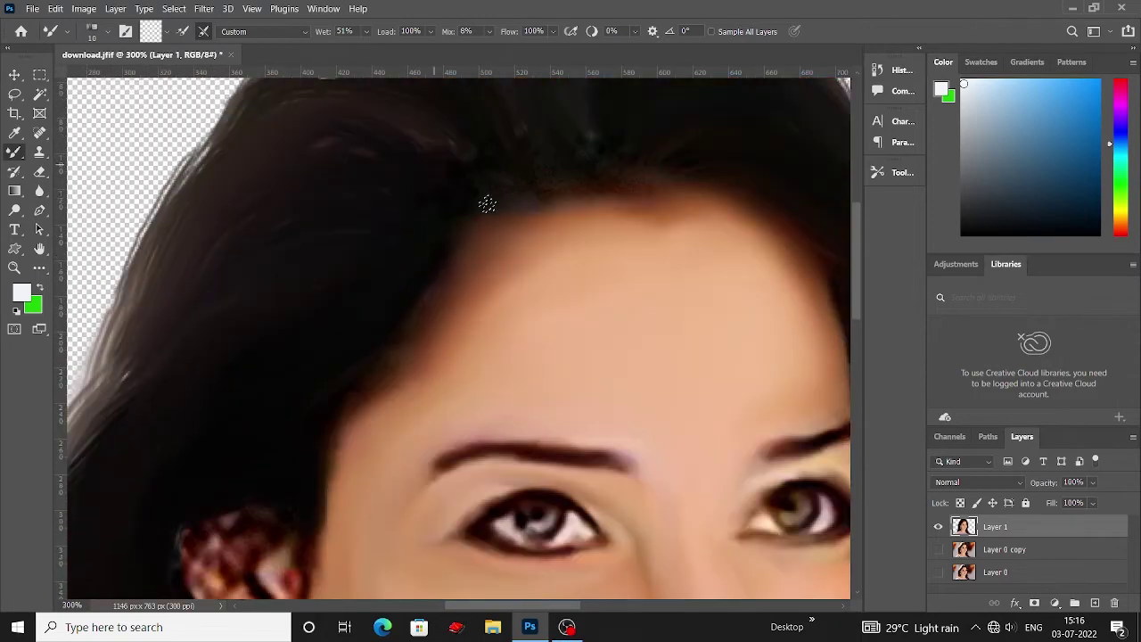
{"action": "left_click", "coordinate": [68, 31]}
{"action": "double_click", "coordinate": [125, 223]}
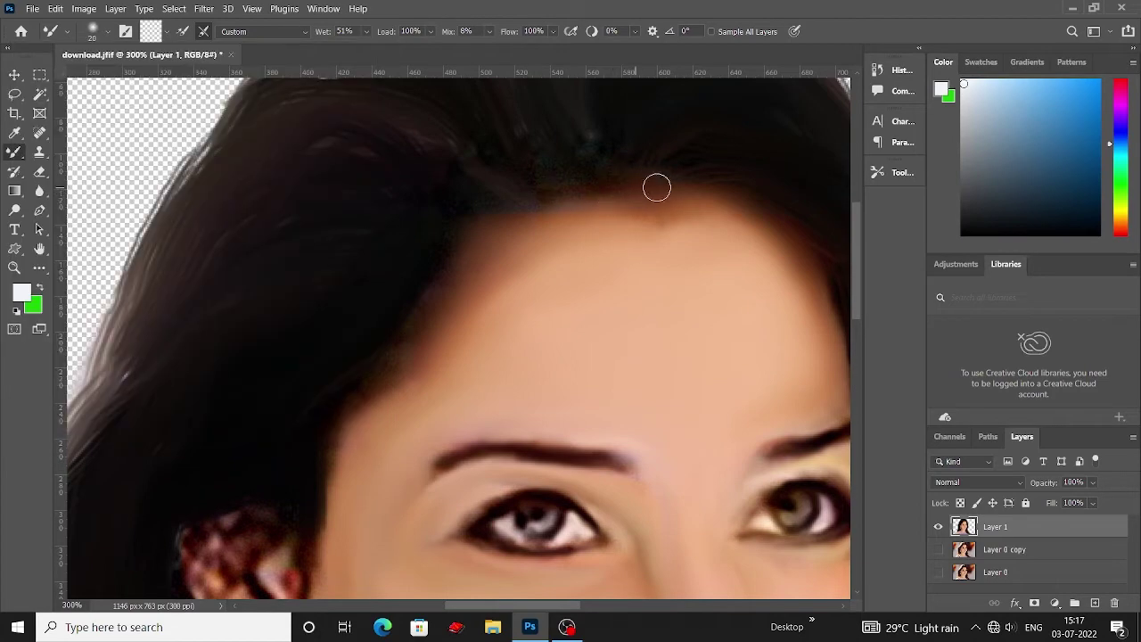
- Enlarge the brush slightly and smudge the hairline softly into the hair
{"action": "key", "text": "bracketright"}
{"action": "left_click_drag", "start_coordinate": [619, 171], "coordinate": [579, 172]}
{"action": "left_click_drag", "start_coordinate": [522, 202], "coordinate": [482, 204]}
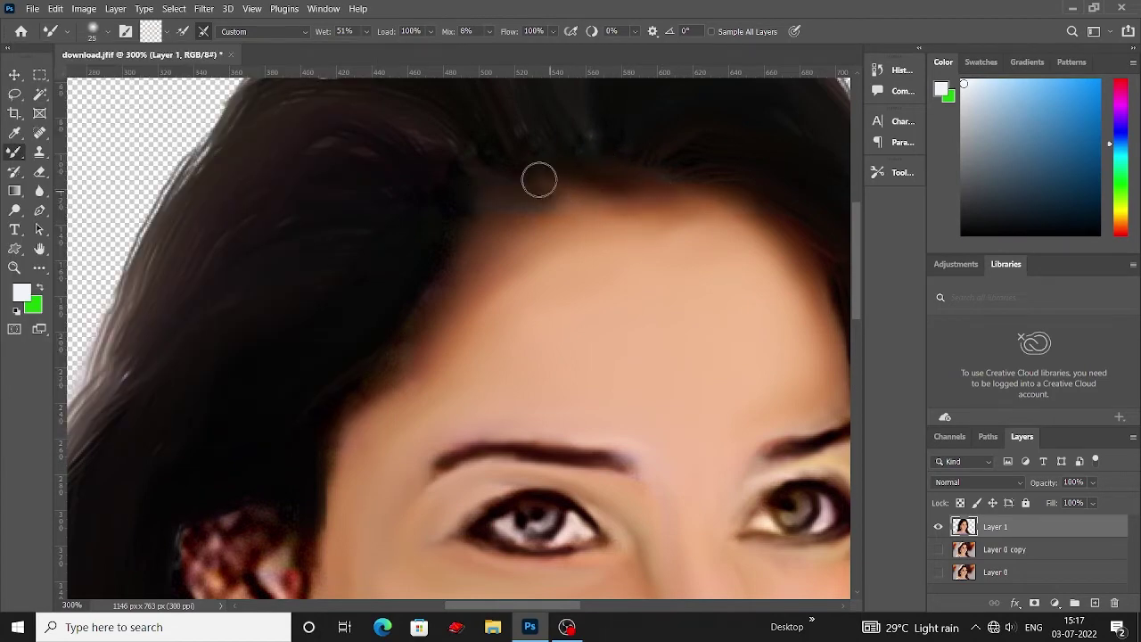
{"action": "scroll", "coordinate": [473, 230], "scroll_direction": "down", "scroll_amount": 1}
{"action": "scroll", "coordinate": [420, 311], "scroll_direction": "down", "scroll_amount": 1}
{"action": "scroll", "coordinate": [331, 308], "scroll_direction": "down", "scroll_amount": 2}
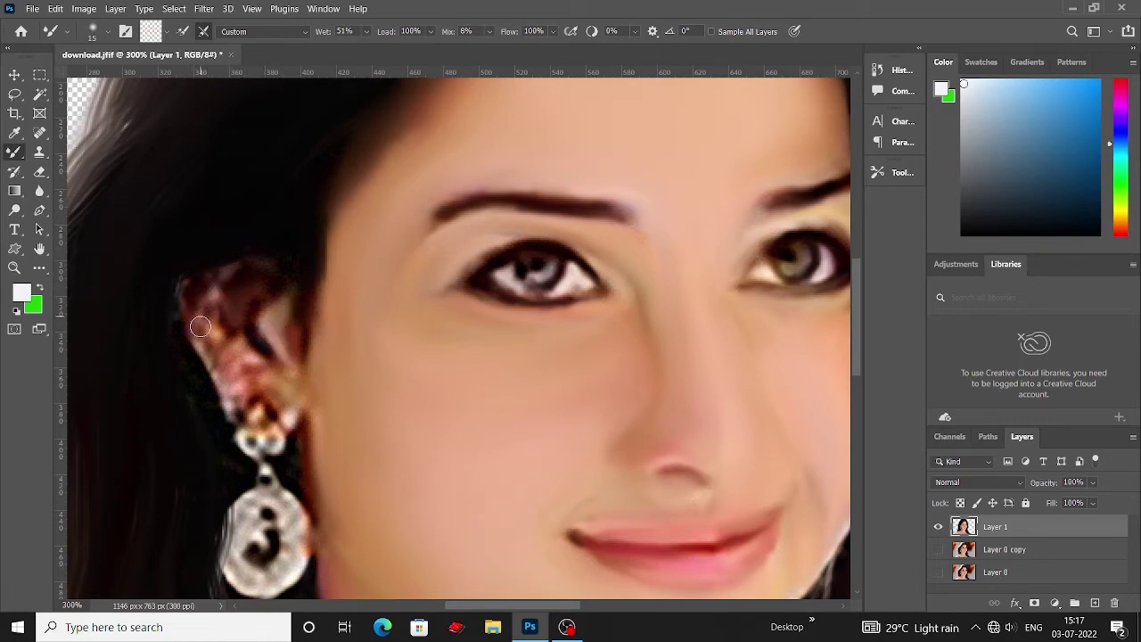
- Smooth the ear speckles, the ear edge and the jaw near the earring
{"action": "left_click_drag", "start_coordinate": [200, 327], "coordinate": [238, 388]}
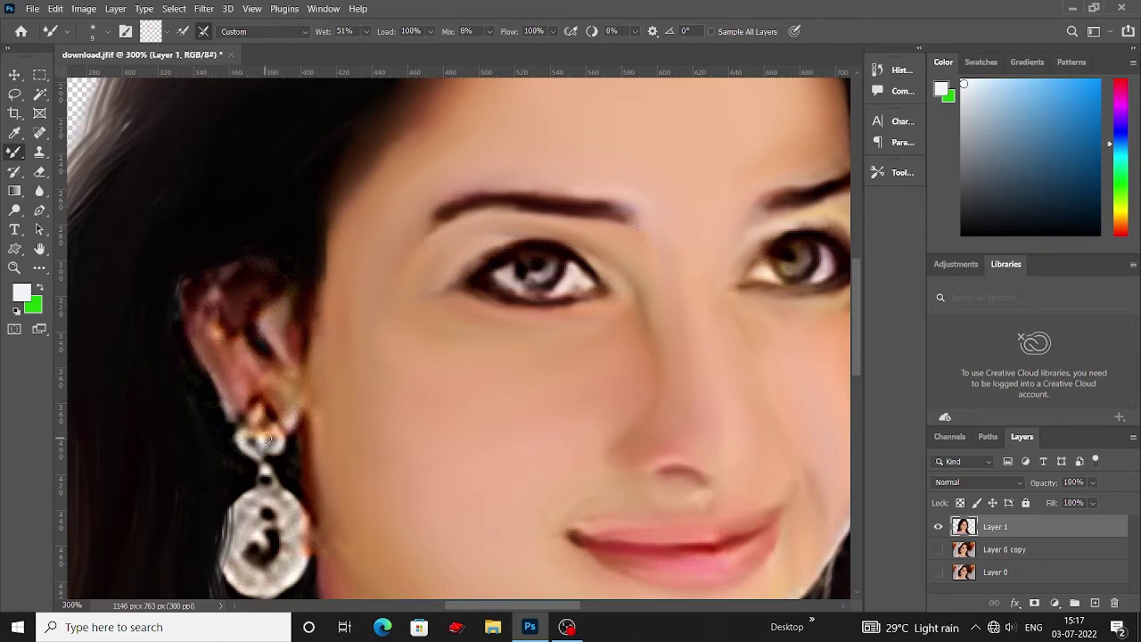
{"action": "scroll", "coordinate": [265, 438], "scroll_direction": "down", "scroll_amount": 1}
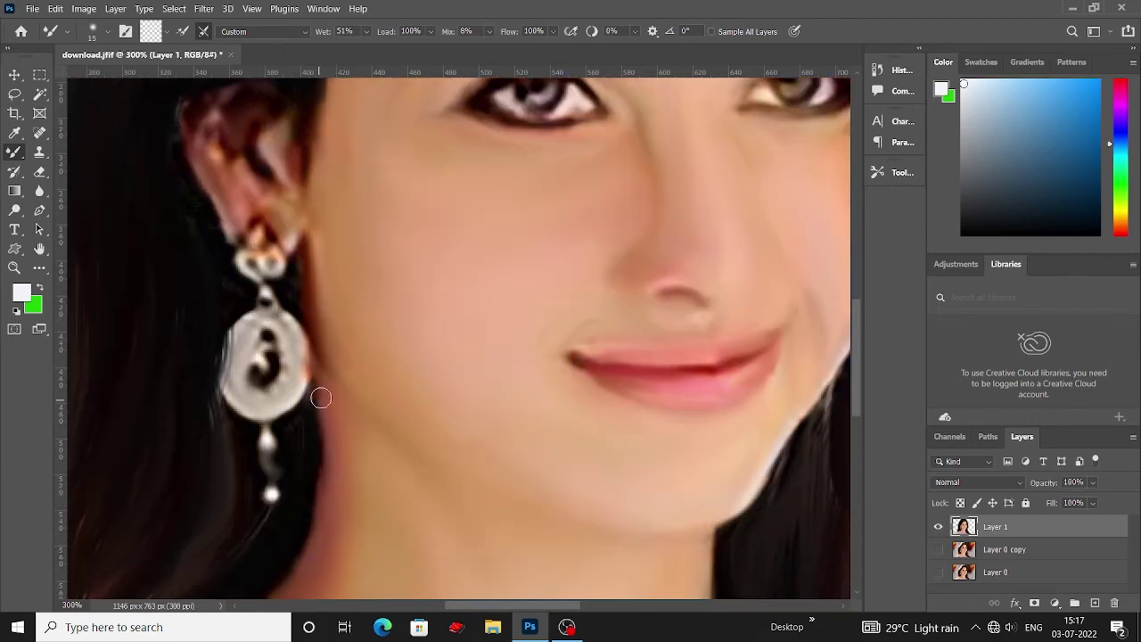
{"action": "left_click_drag", "start_coordinate": [334, 442], "coordinate": [274, 288]}
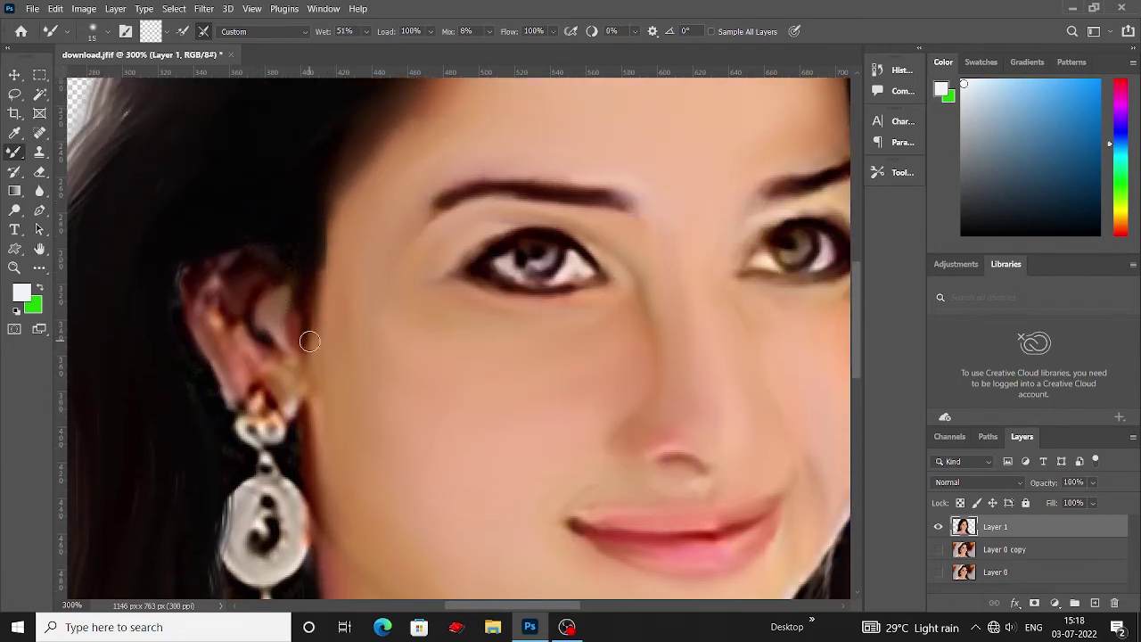
{"action": "left_click_drag", "start_coordinate": [275, 227], "coordinate": [296, 334]}
{"action": "scroll", "coordinate": [276, 369], "scroll_direction": "up", "scroll_amount": 3}
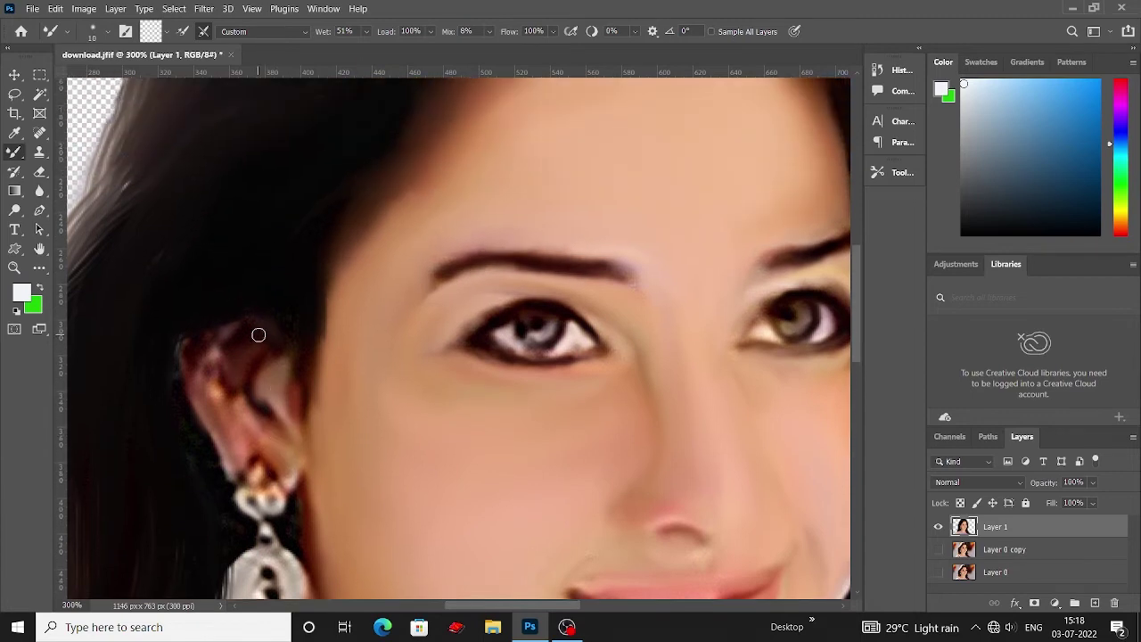
{"action": "scroll", "coordinate": [230, 374], "scroll_direction": "up", "scroll_amount": 1}
{"action": "scroll", "coordinate": [309, 346], "scroll_direction": "up", "scroll_amount": 4}
- Enlarge the brush and bring the right hair edge and transparent area into view
{"action": "key", "text": "]"}
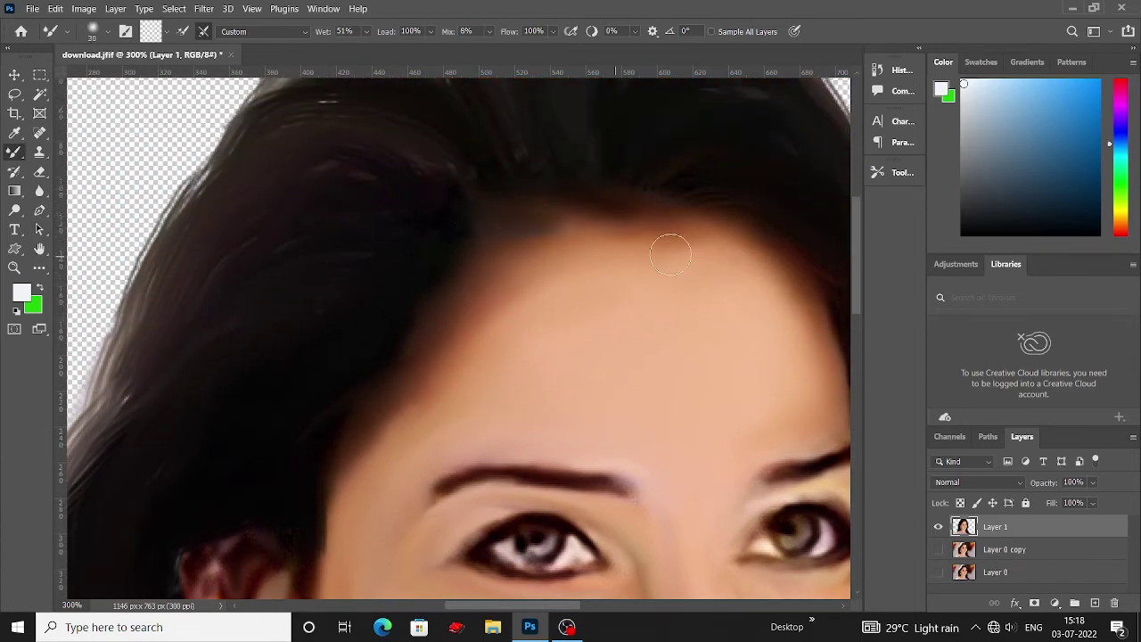
{"action": "left_click_drag", "start_coordinate": [591, 242], "coordinate": [288, 305]}
{"action": "mouse_move", "coordinate": [578, 383]}
{"action": "left_mouse_down"}
{"action": "mouse_move", "coordinate": [372, 306]}
{"action": "mouse_move", "coordinate": [453, 172]}
{"action": "left_mouse_up"}
{"action": "scroll", "coordinate": [477, 327], "scroll_direction": "down", "scroll_amount": 8}
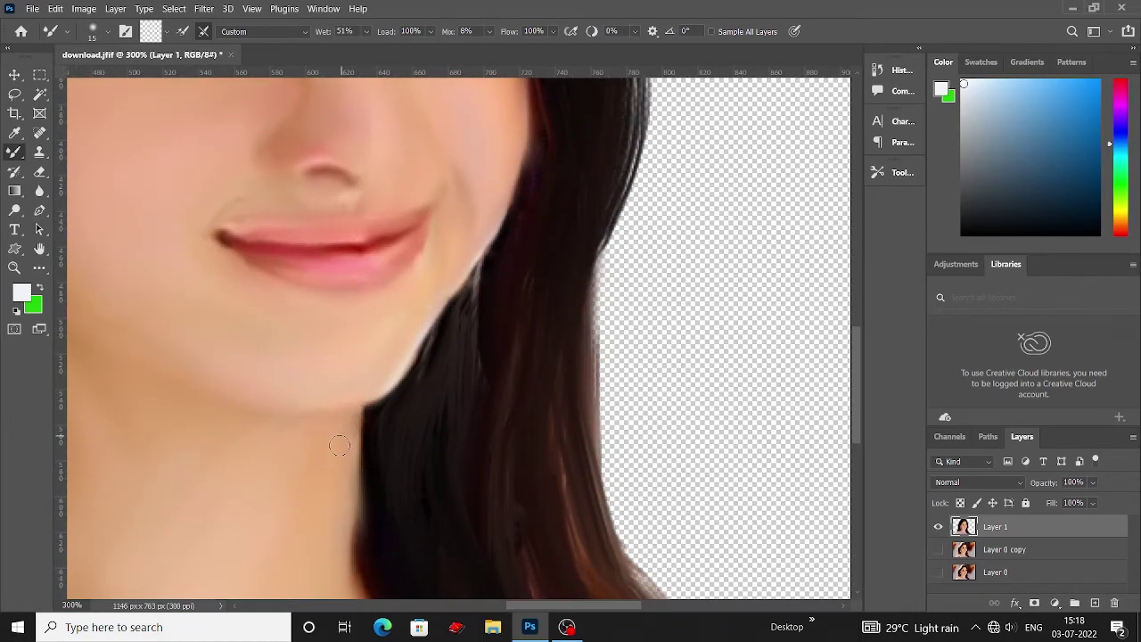
{"action": "scroll", "coordinate": [426, 365], "scroll_direction": "down", "scroll_amount": 4}
- Show the original photo, add a new layer and fill it with sampled grey
{"action": "left_click", "coordinate": [937, 574]}
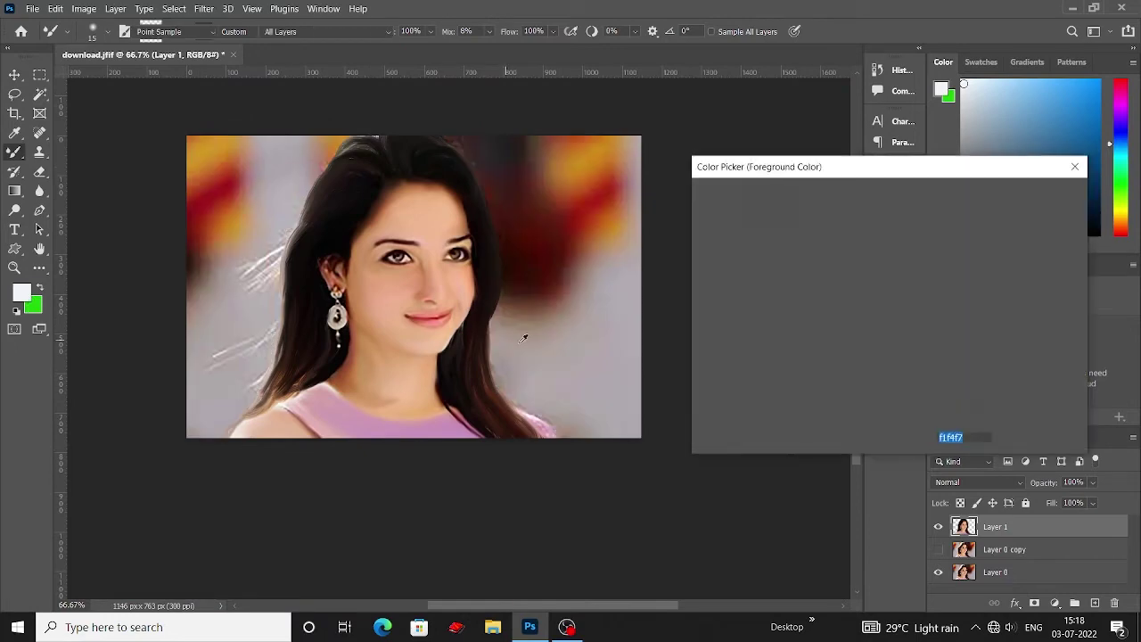
{"action": "key", "text": "Return"}
{"action": "left_click", "coordinate": [1095, 602], "text": "ctrl"}
{"action": "key", "text": "alt+BackSpace"}
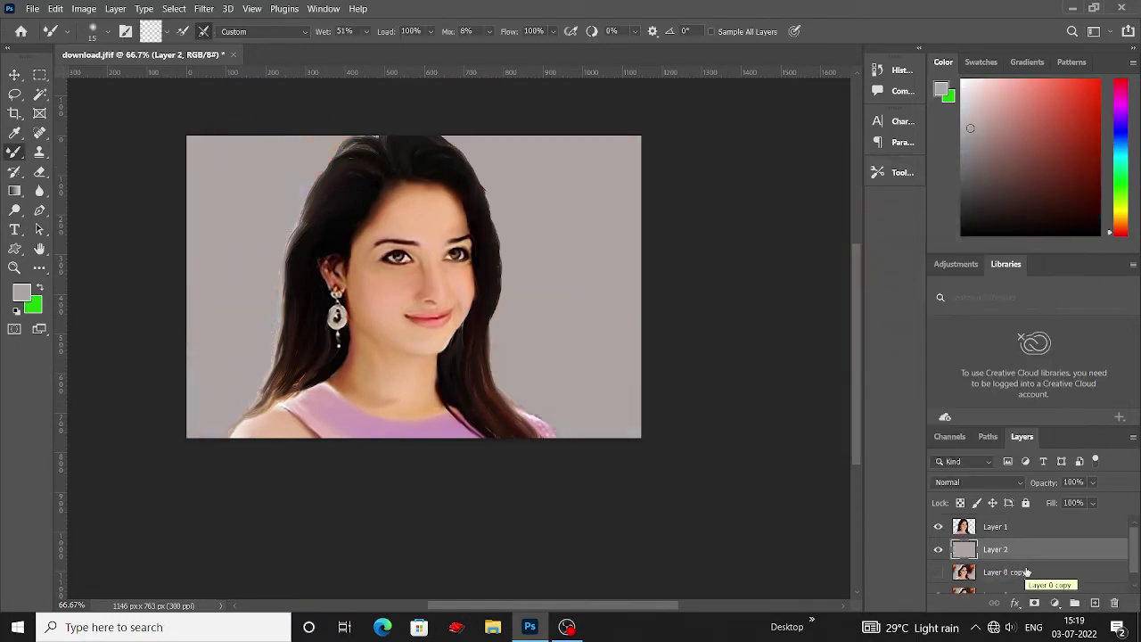
- Paint a soft yellow glow around the head with a large brush at 29% opacity
{"action": "left_click", "coordinate": [13, 297]}
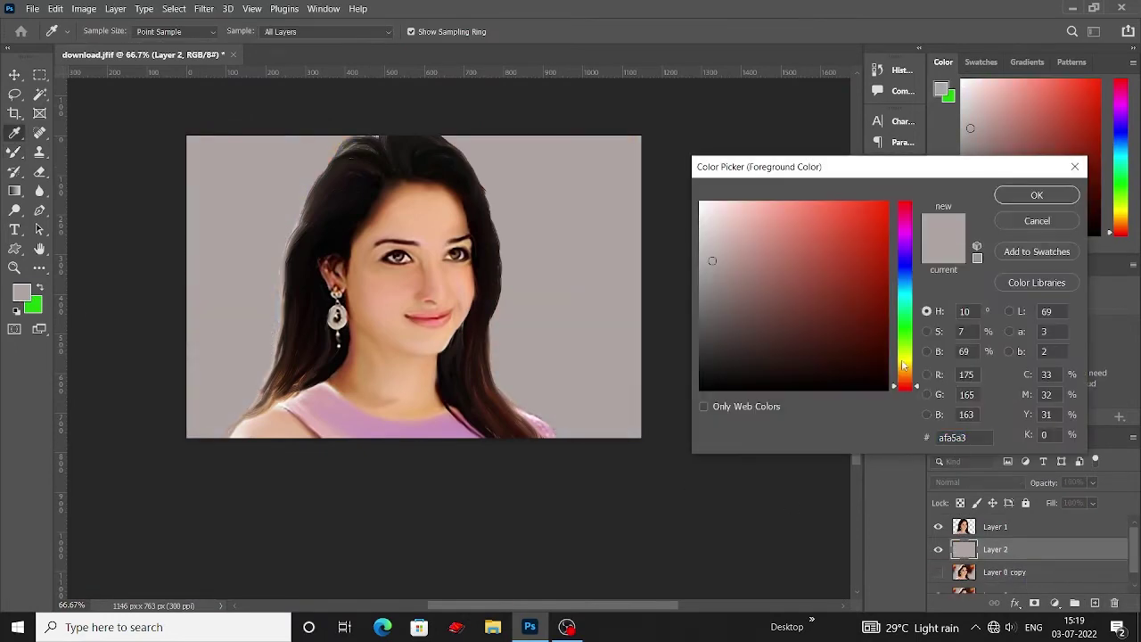
{"action": "left_click", "coordinate": [904, 360]}
{"action": "left_click_drag", "start_coordinate": [802, 214], "coordinate": [882, 207]}
{"action": "left_click", "coordinate": [1037, 194]}
{"action": "key", "text": "shift+b"}
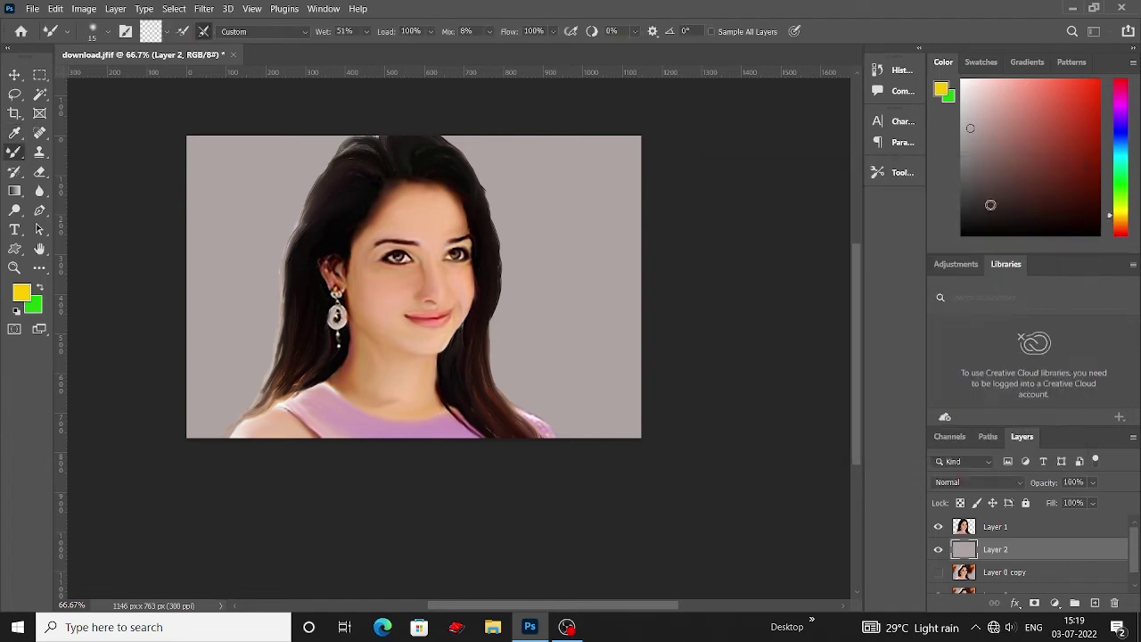
{"action": "right_click", "coordinate": [14, 152]}
{"action": "left_click", "coordinate": [129, 162]}
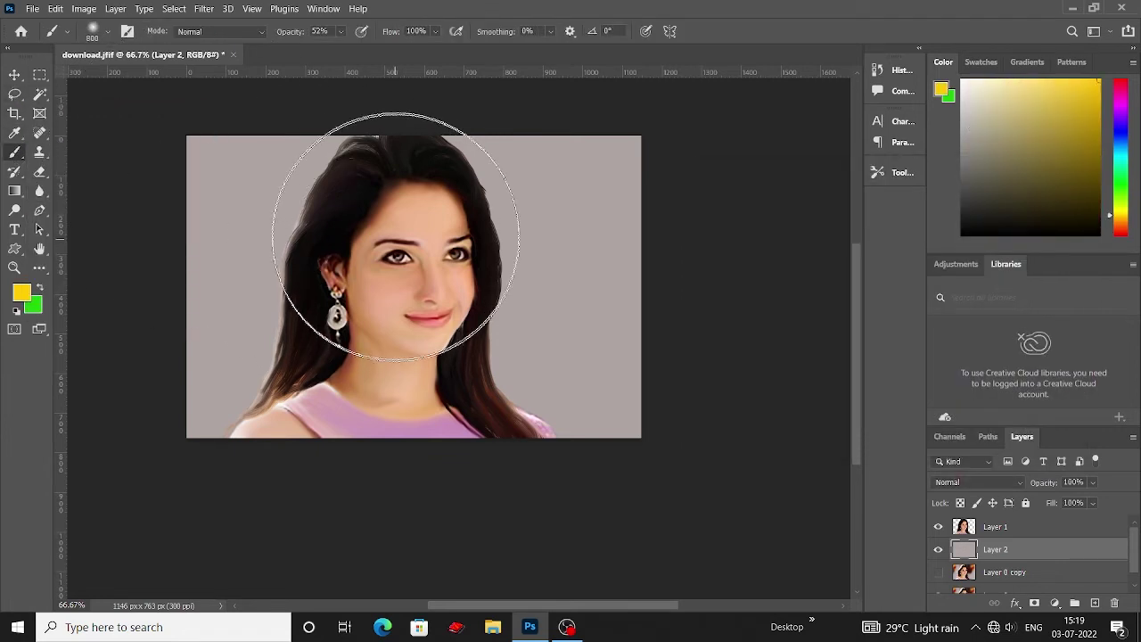
{"action": "left_click", "coordinate": [340, 31]}
{"action": "left_click_drag", "start_coordinate": [351, 50], "coordinate": [330, 50]}
{"action": "left_click", "coordinate": [401, 223]}
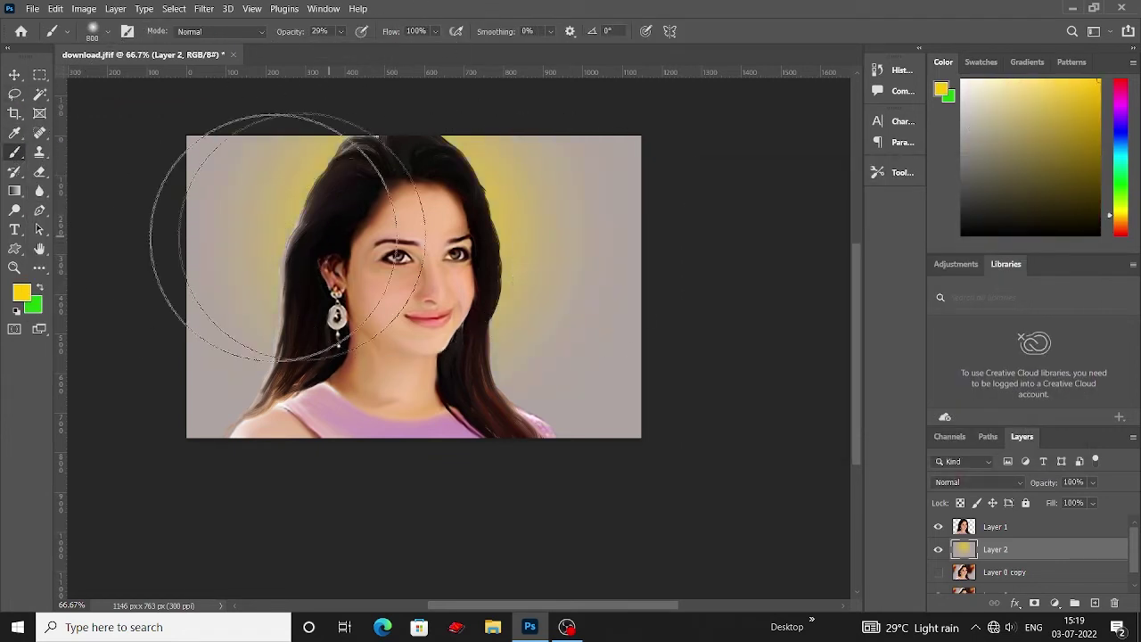
- Swap colours, fill the layer again and set a pale near-white green foreground
{"action": "key", "text": "x"}
{"action": "key", "text": "alt+BackSpace"}
{"action": "left_click", "coordinate": [21, 292]}
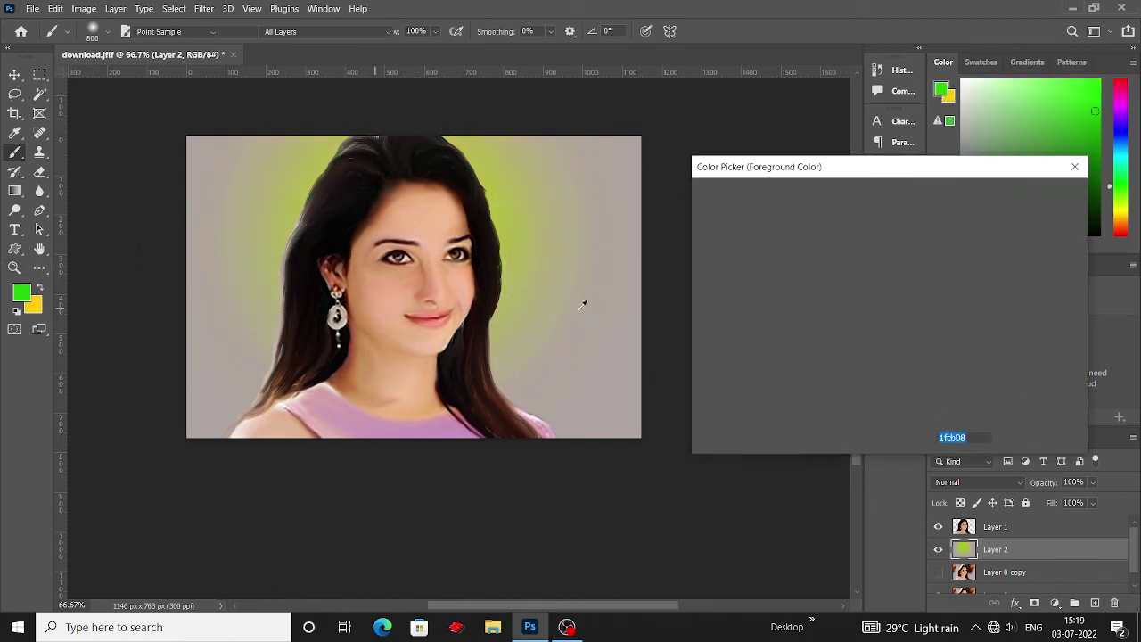
{"action": "left_click", "coordinate": [701, 205]}
{"action": "left_click", "coordinate": [1037, 193]}
- Shift the background hue to pink with Hue/Saturation and zoom to 100%
{"action": "key", "text": "v"}
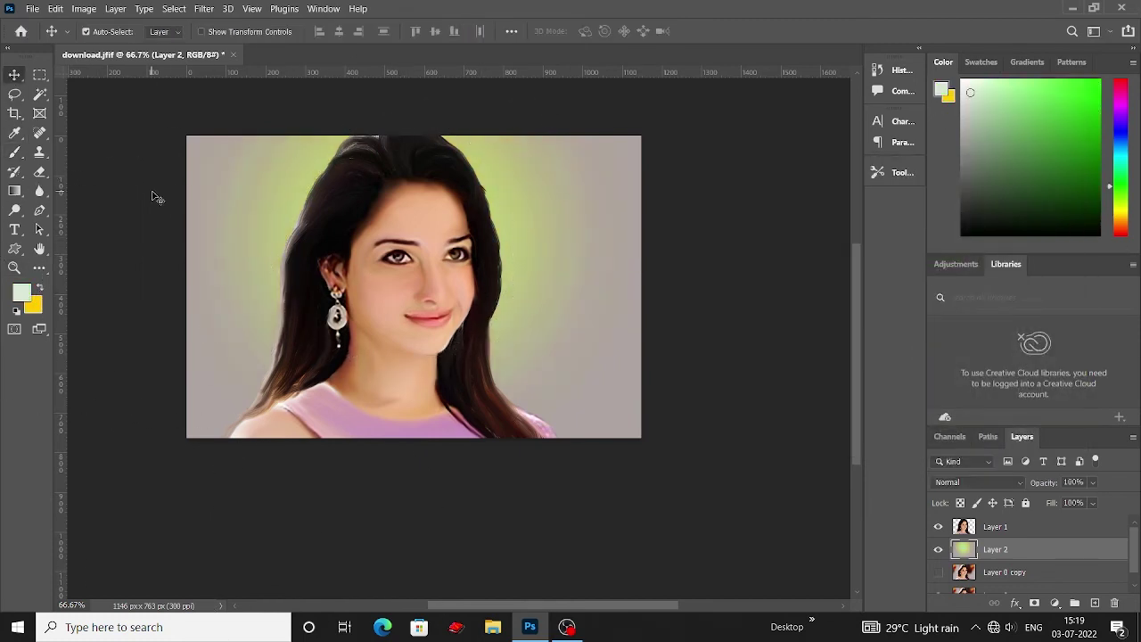
{"action": "key", "text": "ctrl+u"}
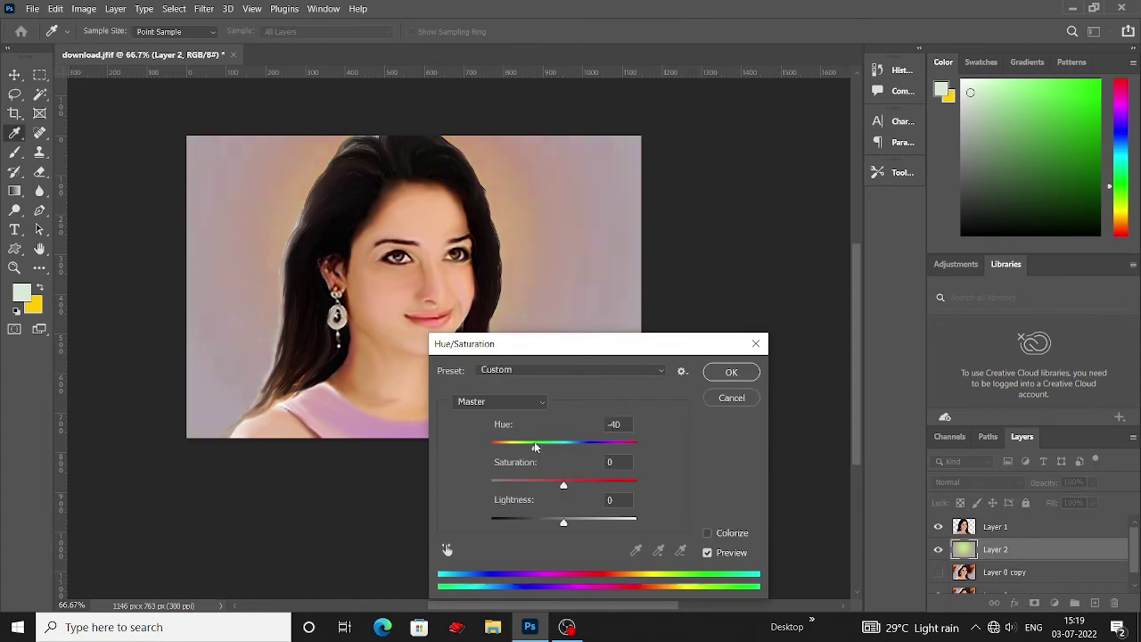
{"action": "key", "text": "Return"}
{"action": "key", "text": "ctrl+1"}
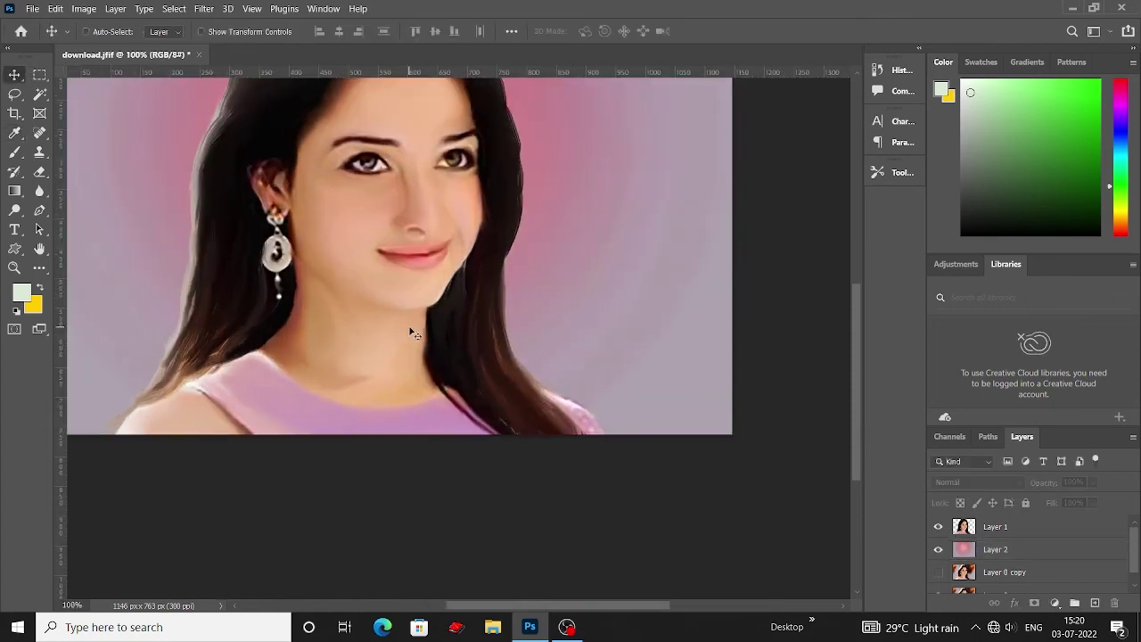
{"action": "key", "text": "b"}
{"action": "left_click", "coordinate": [107, 34]}
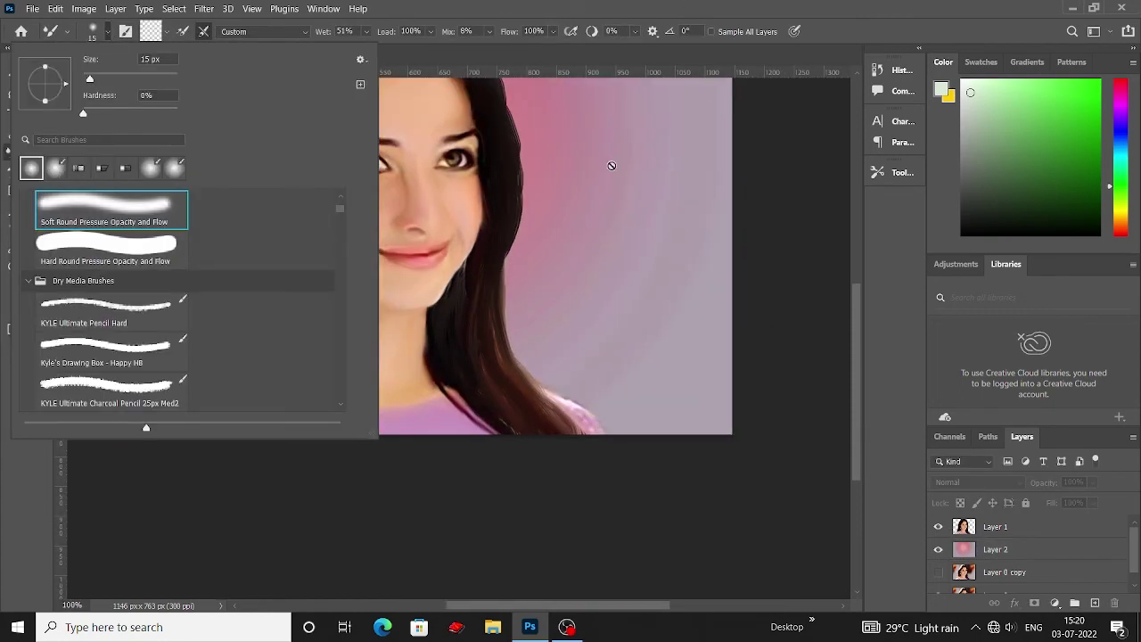
- Close the brush presets and select Layer 1, the portrait layer
{"action": "left_click", "coordinate": [611, 164]}
{"action": "key", "text": "Return"}
{"action": "left_click", "coordinate": [995, 526]}
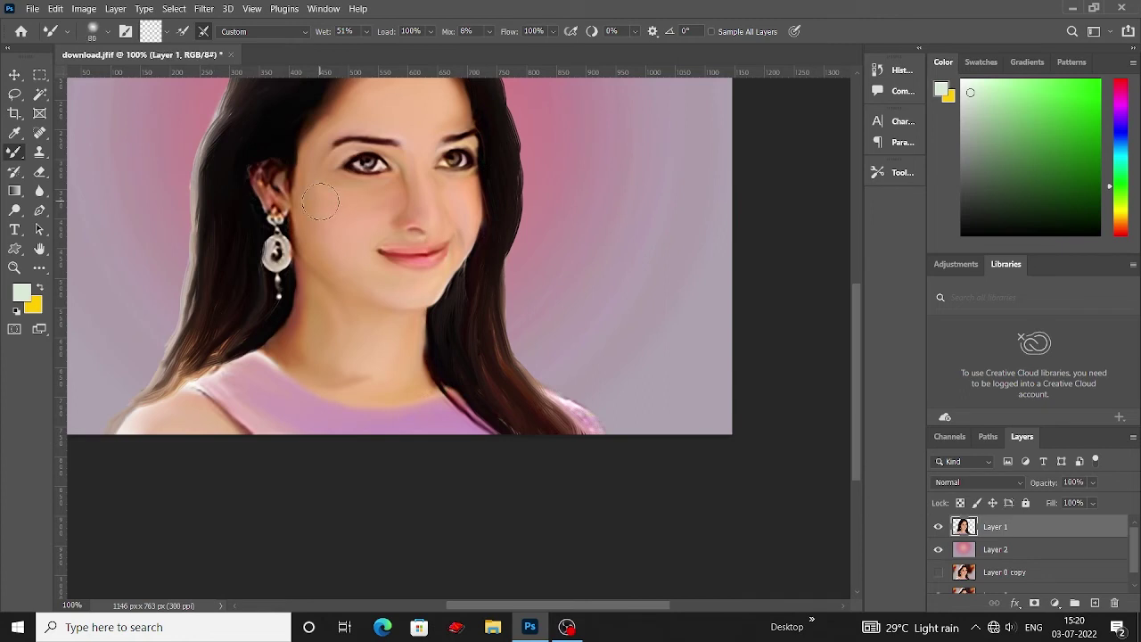
{"action": "scroll", "coordinate": [402, 208], "scroll_direction": "up", "scroll_amount": 1}
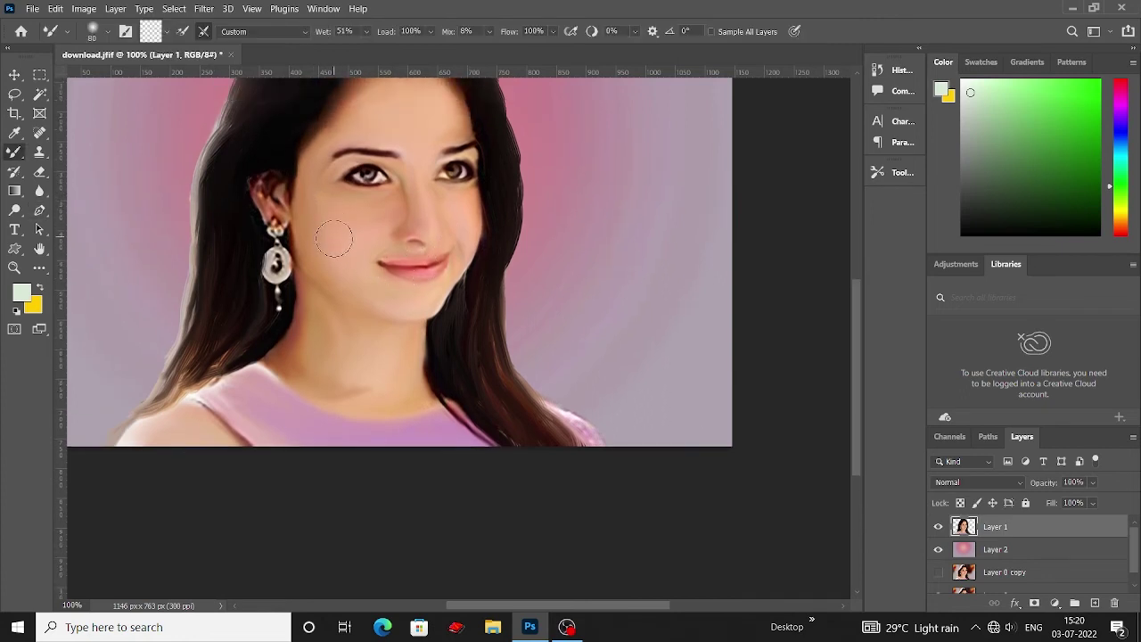
{"action": "scroll", "coordinate": [334, 238], "scroll_direction": "down", "scroll_amount": 2}
{"action": "scroll", "coordinate": [255, 223], "scroll_direction": "up", "scroll_amount": 1}
{"action": "key", "text": "ctrl+minus"}
{"action": "key", "text": "ctrl+plus"}
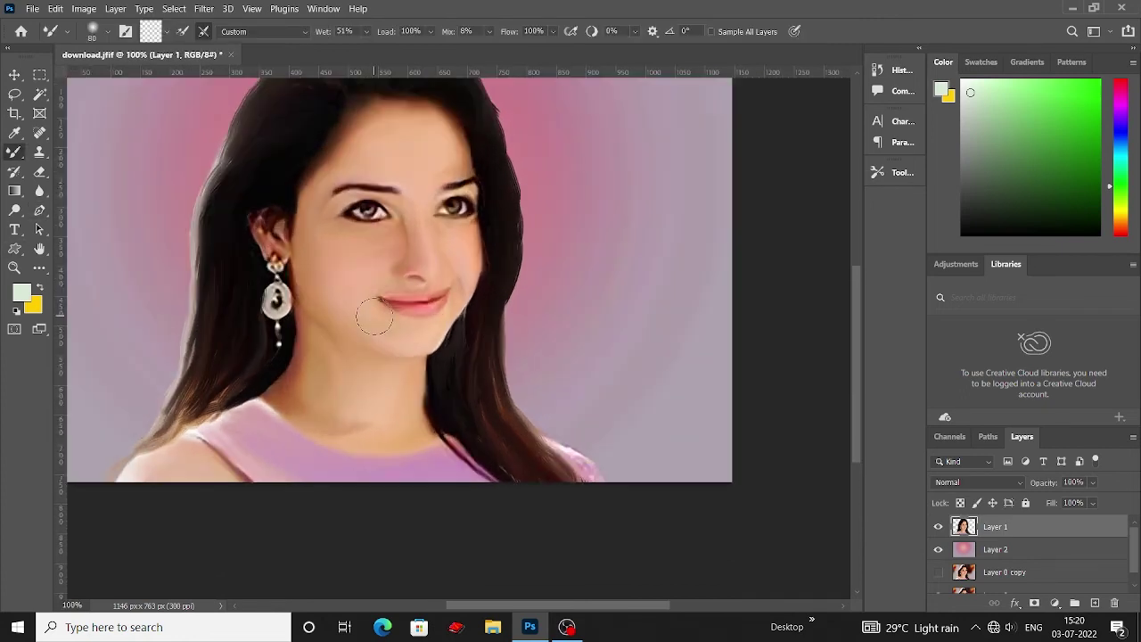
{"action": "scroll", "coordinate": [374, 317], "scroll_direction": "up", "scroll_amount": 3}
- Raise the portrait's contrast to 13 with Brightness/Contrast
{"action": "key", "text": "alt+i"}
{"action": "key", "text": "a"}
{"action": "key", "text": "b"}
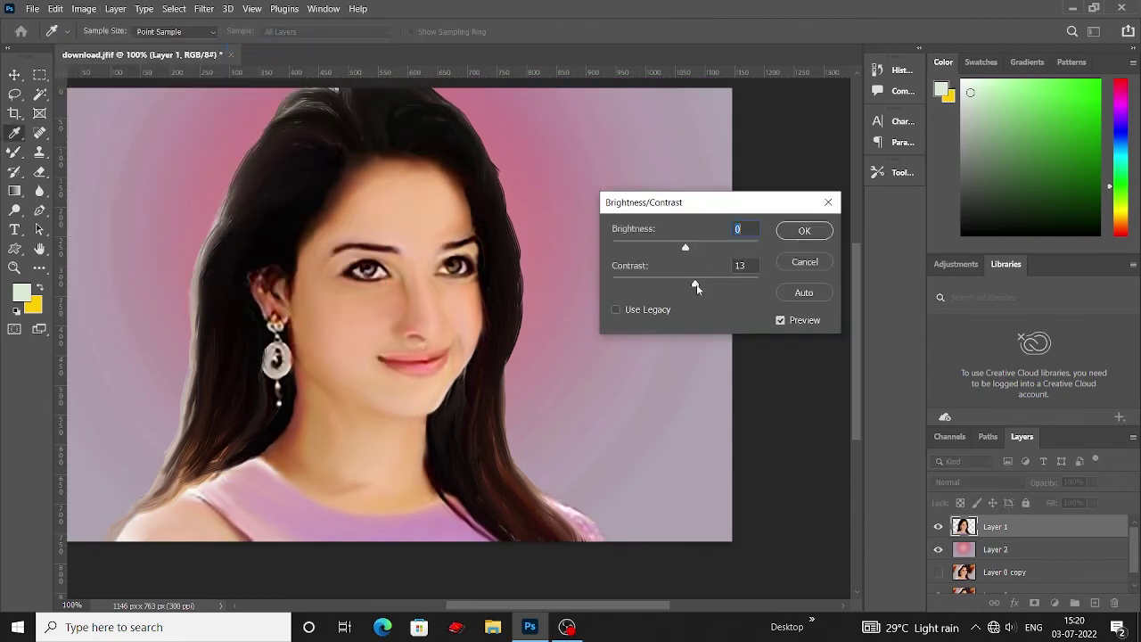
{"action": "left_click", "coordinate": [804, 230]}
- Apply Camera Raw with Temperature -12, Reds saturation -28 and Highlights -21
{"action": "left_click", "coordinate": [203, 8]}
{"action": "key", "text": "Escape"}
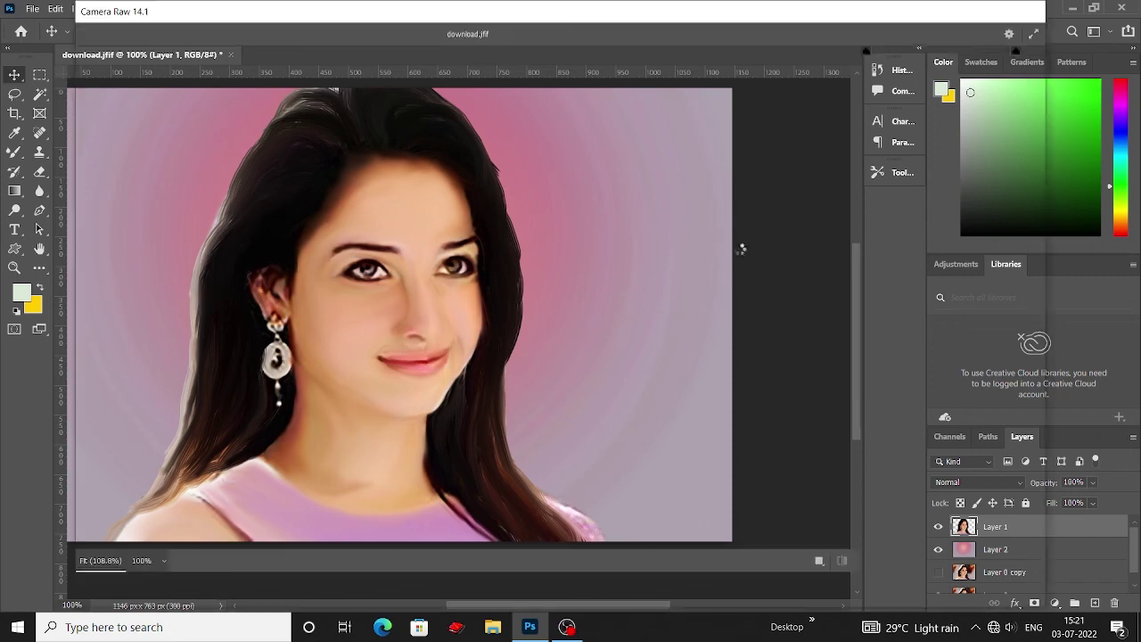
{"action": "key", "text": "Down"}
{"action": "key", "text": "Down"}
{"action": "key", "text": "Down"}
{"action": "key", "text": "Down"}
{"action": "key", "text": "Down"}
{"action": "key", "text": "Down"}
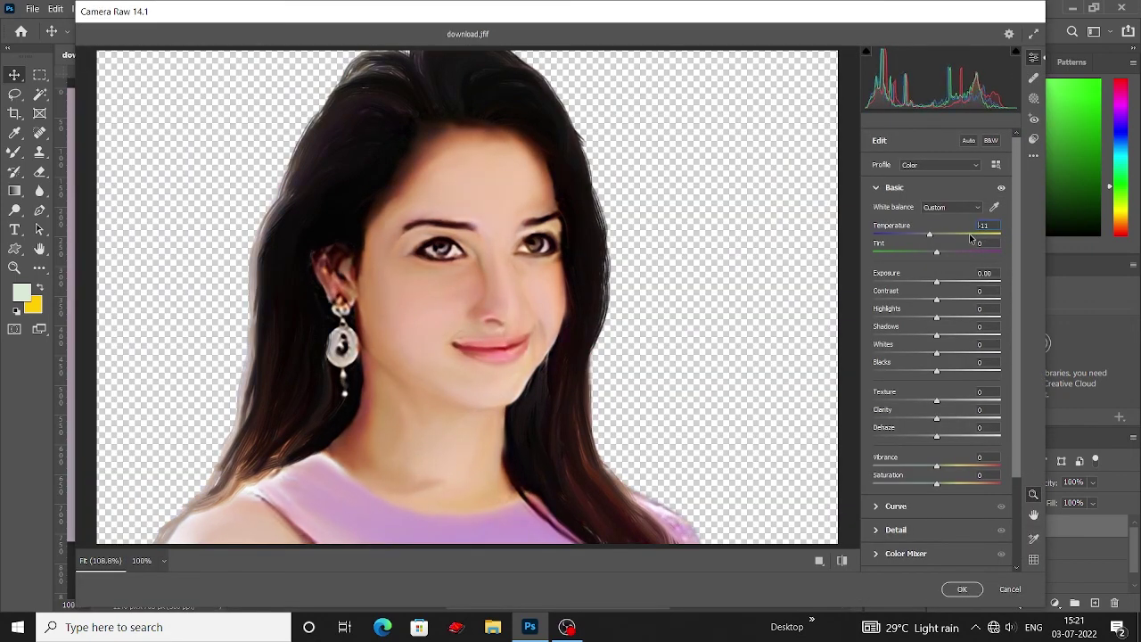
{"action": "key", "text": "Down"}
{"action": "key", "text": "Down"}
{"action": "left_click", "coordinate": [893, 556]}
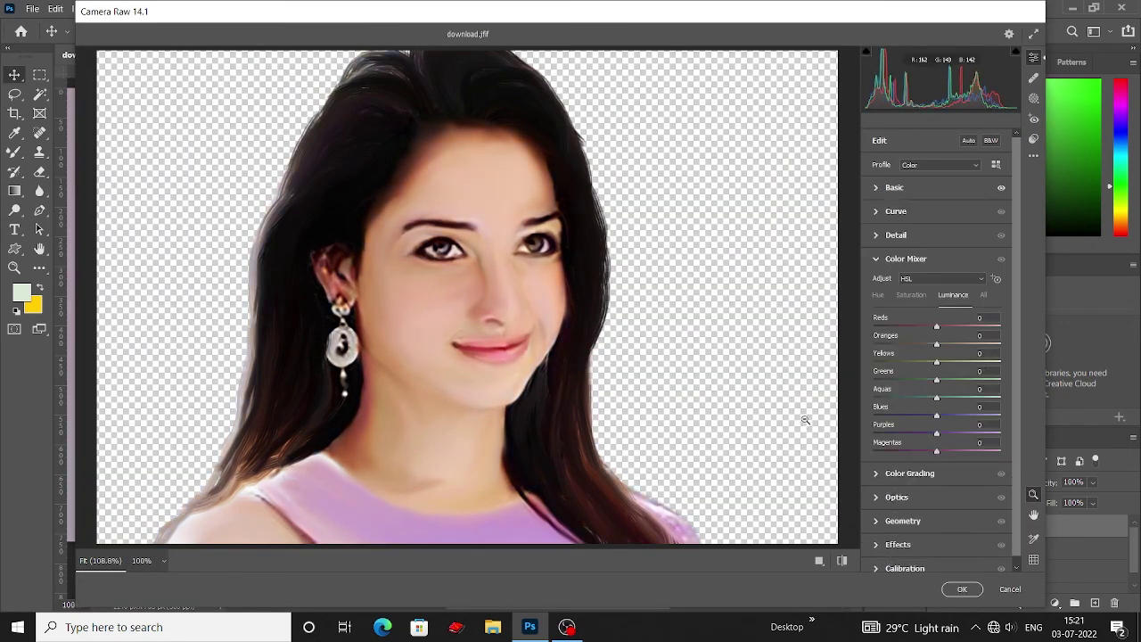
{"action": "left_click", "coordinate": [908, 293]}
{"action": "left_click_drag", "start_coordinate": [936, 326], "coordinate": [922, 319]}
{"action": "left_click", "coordinate": [895, 187]}
{"action": "left_click", "coordinate": [962, 588]}
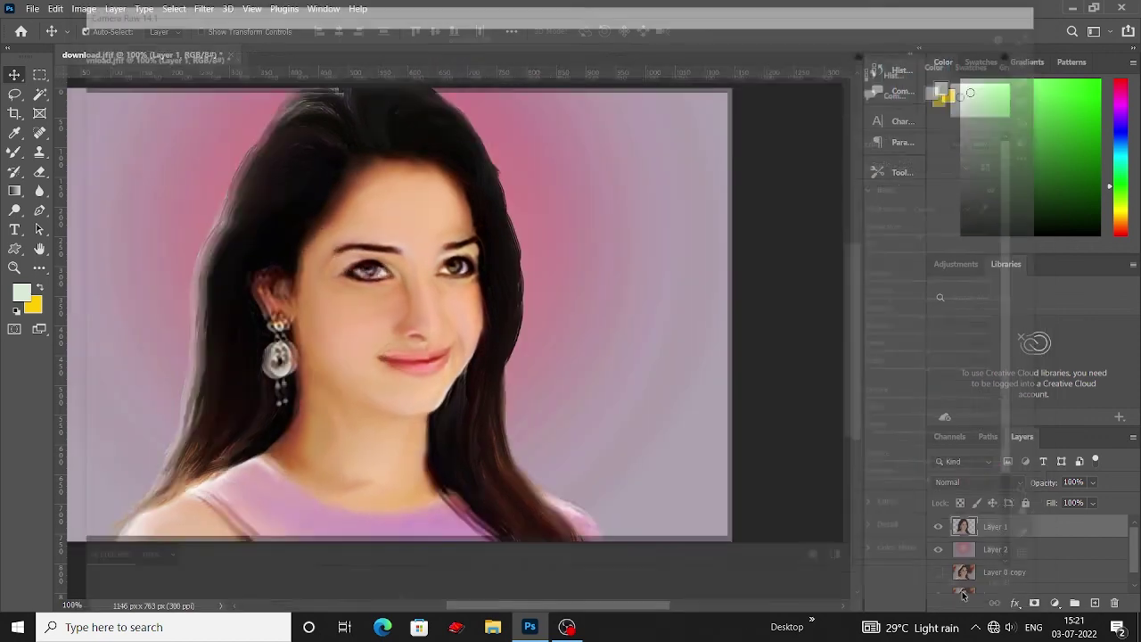
{"action": "key", "text": "ctrl+minus"}
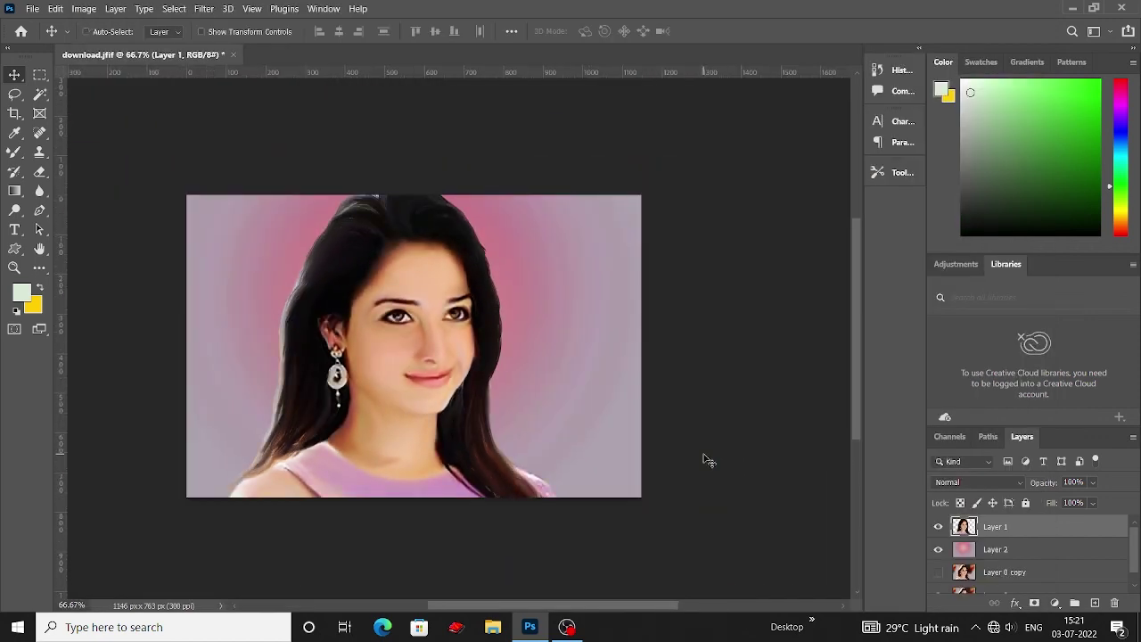